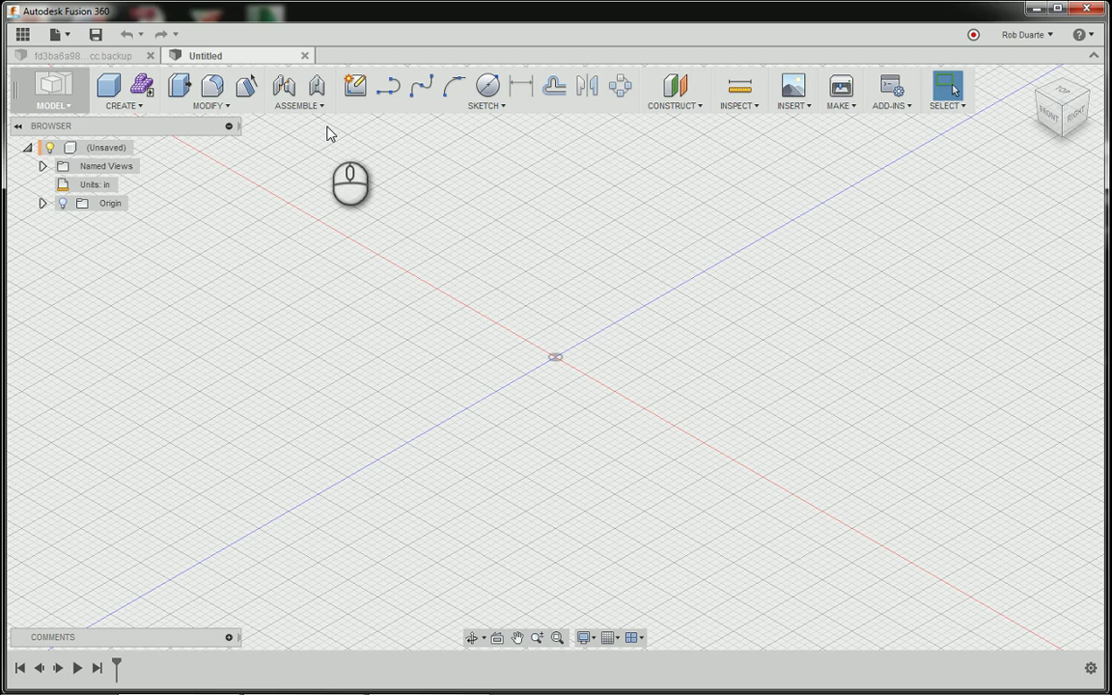
Draw a large circle on a sketch plane.
left_click(489, 87)
left_click(560, 392)
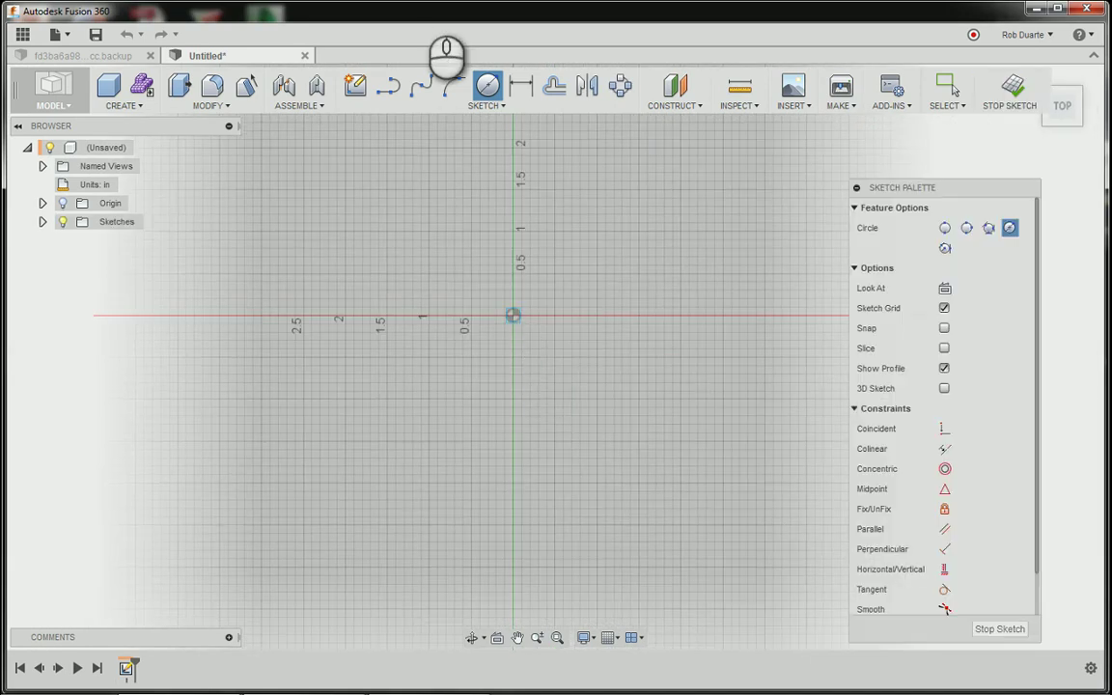
left_click(367, 237)
left_click(575, 388)
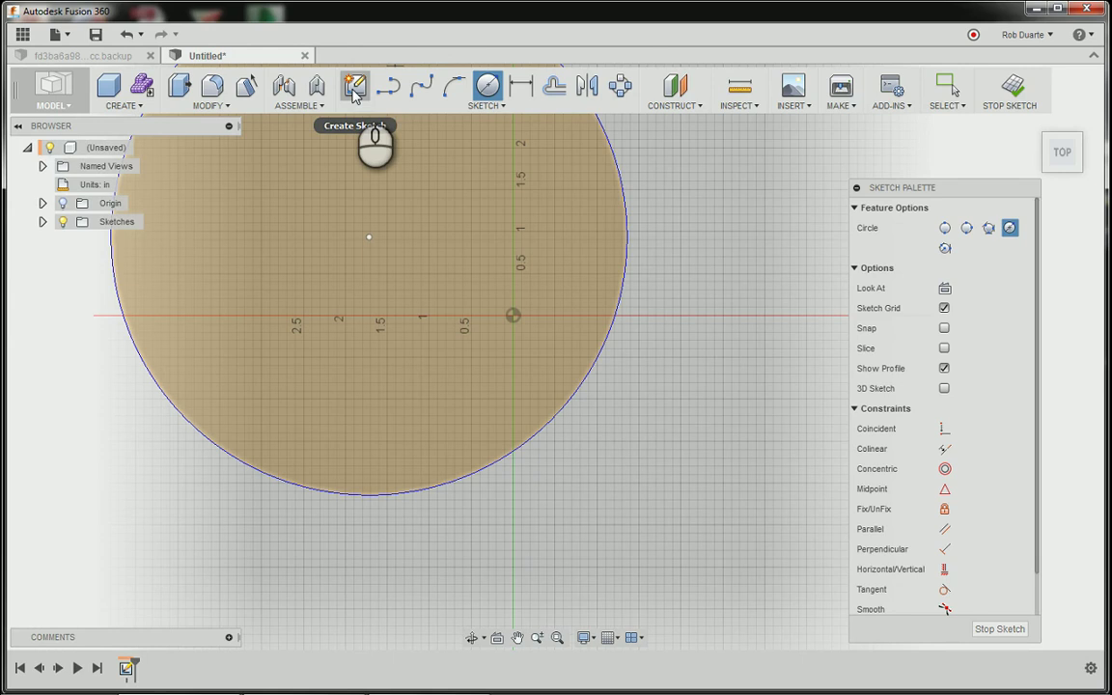
Draw a 2-point rectangle inside the upper part of the circle.
left_click(476, 106)
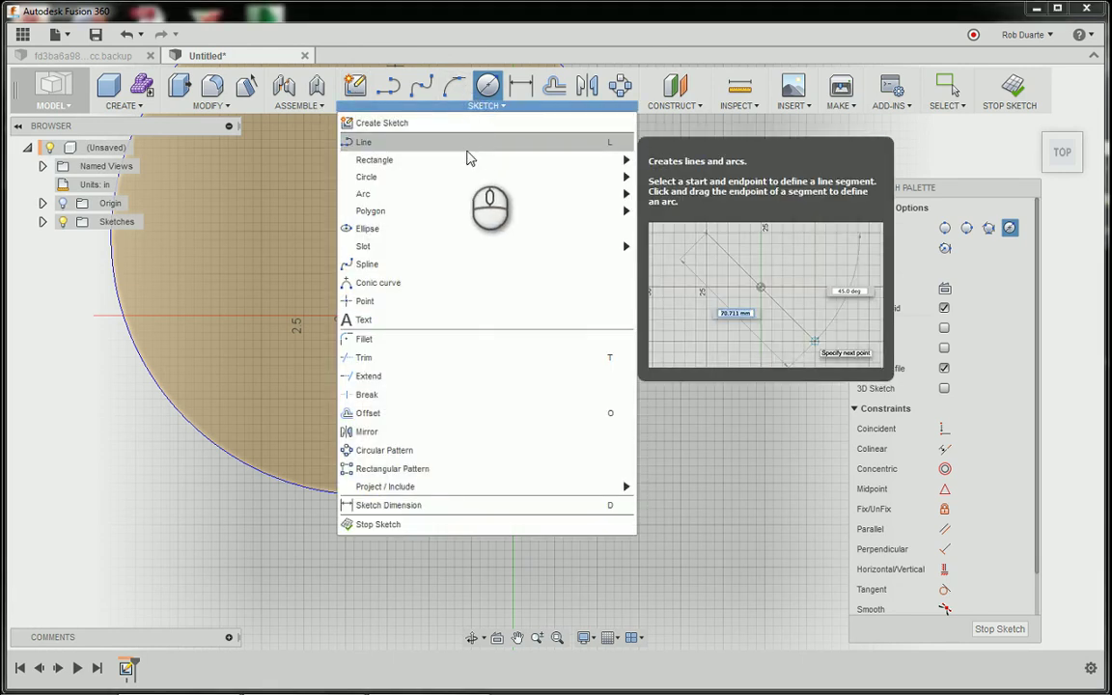
left_click(649, 162)
left_click(393, 178)
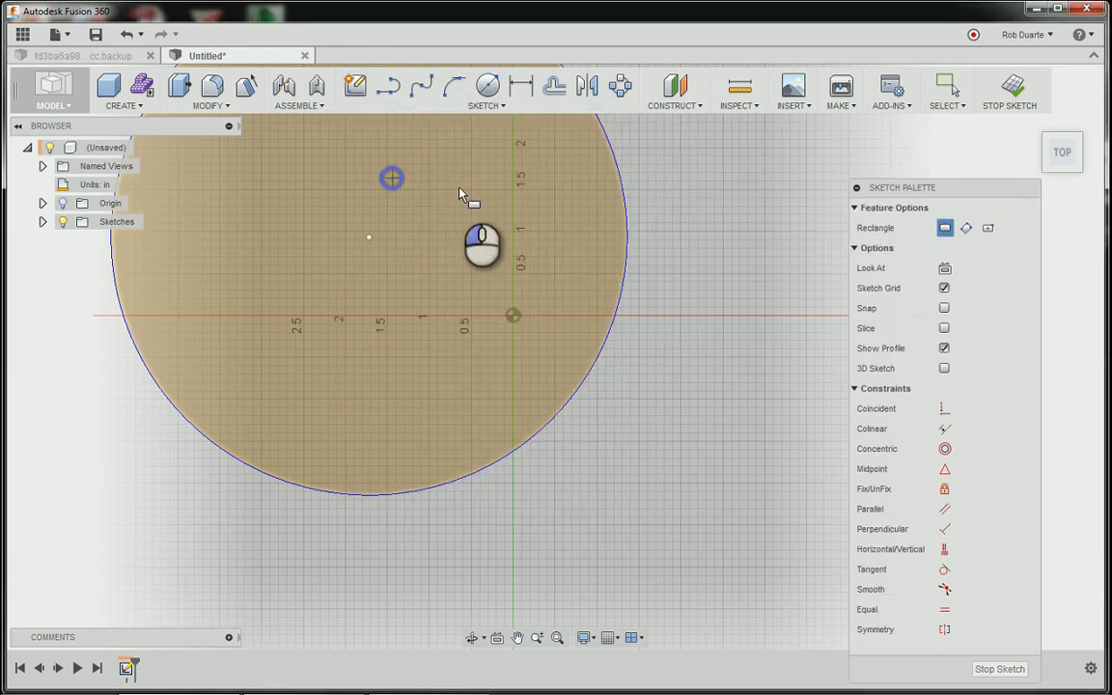
left_click(562, 222)
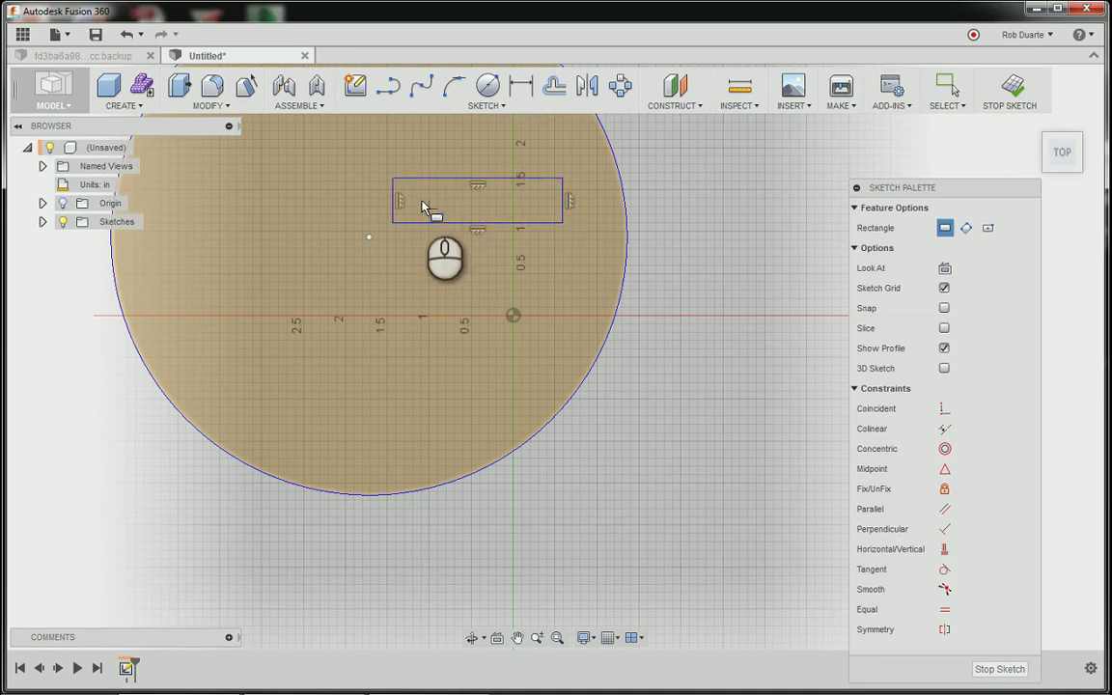
scroll(434, 188, "up", 4)
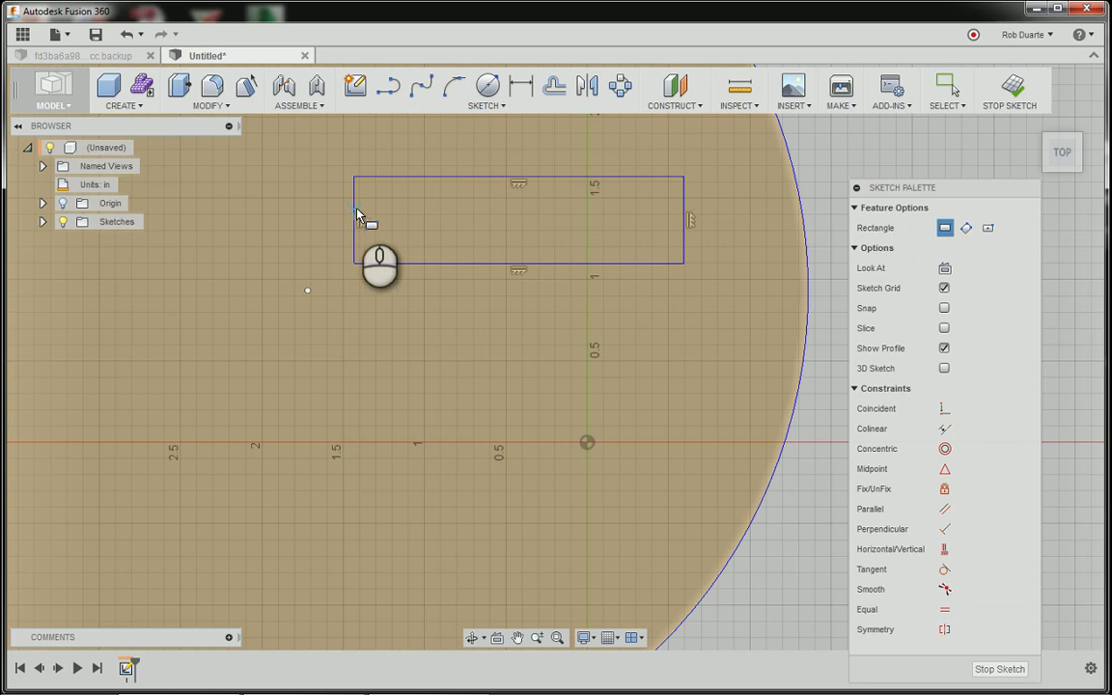
Draw a small circle centred at the rectangle's lower-left corner.
left_click(487, 85)
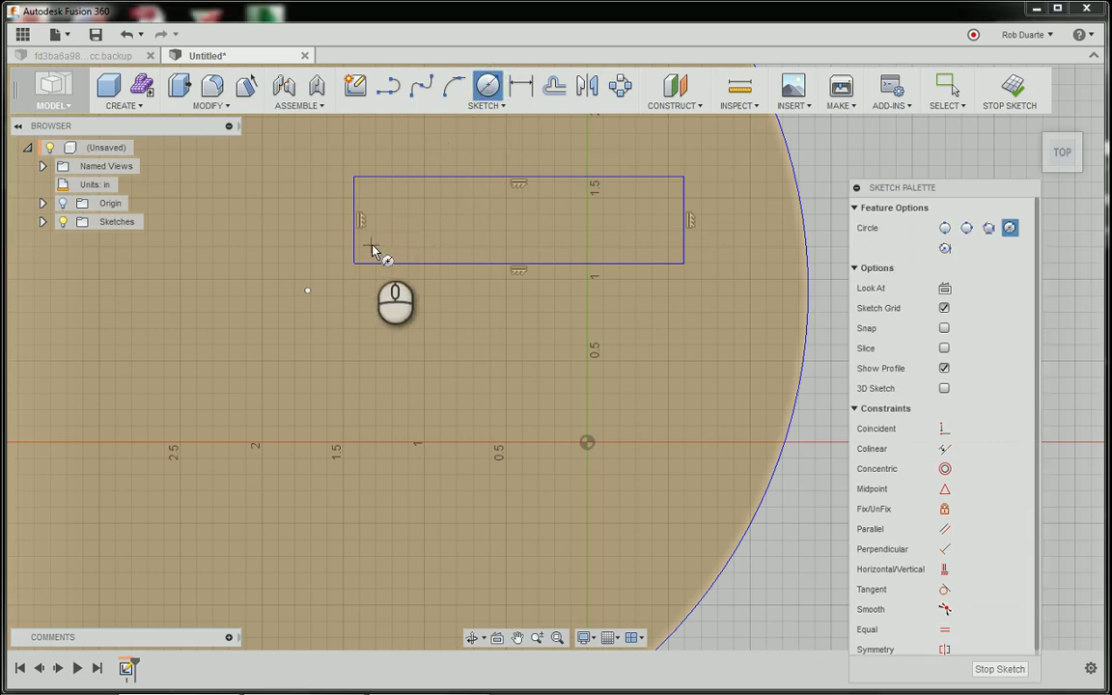
left_click(372, 245)
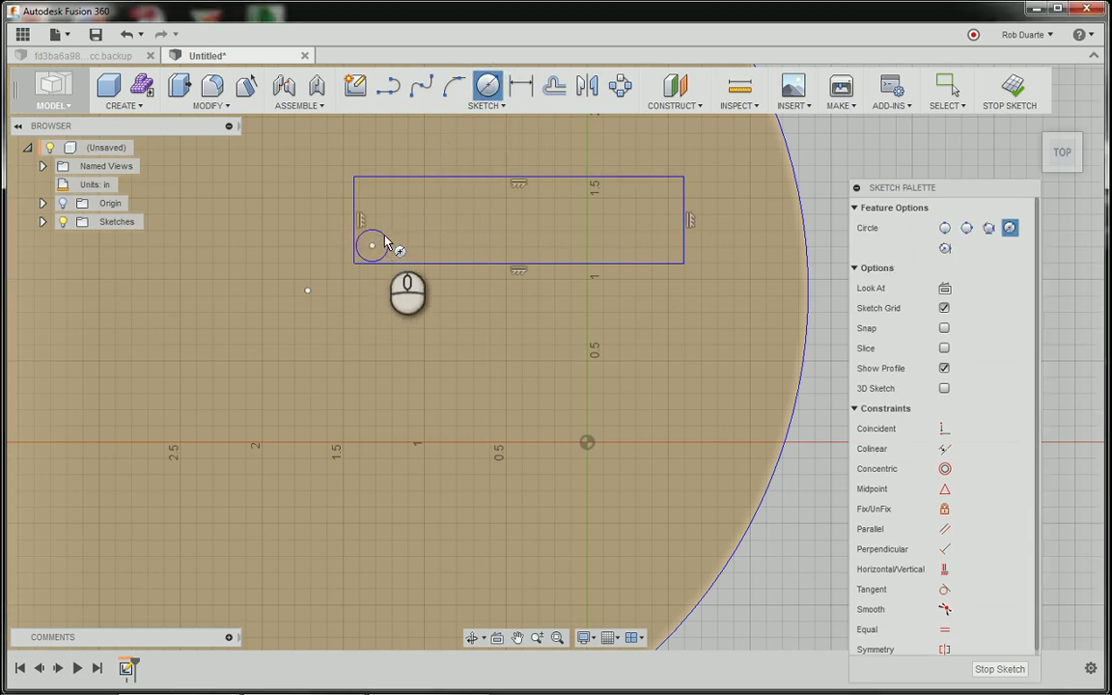
scroll(361, 243, "down", 2)
scroll(361, 243, "up", 5)
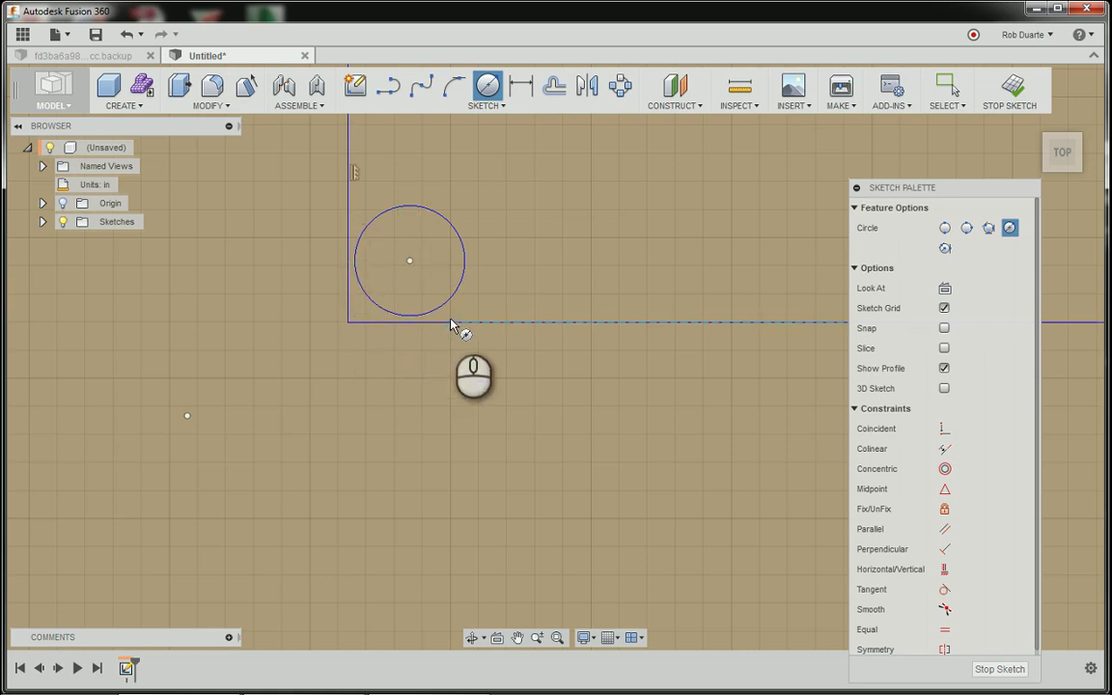
scroll(450, 324, "up", 2)
scroll(450, 325, "down", 5)
scroll(450, 325, "down", 1)
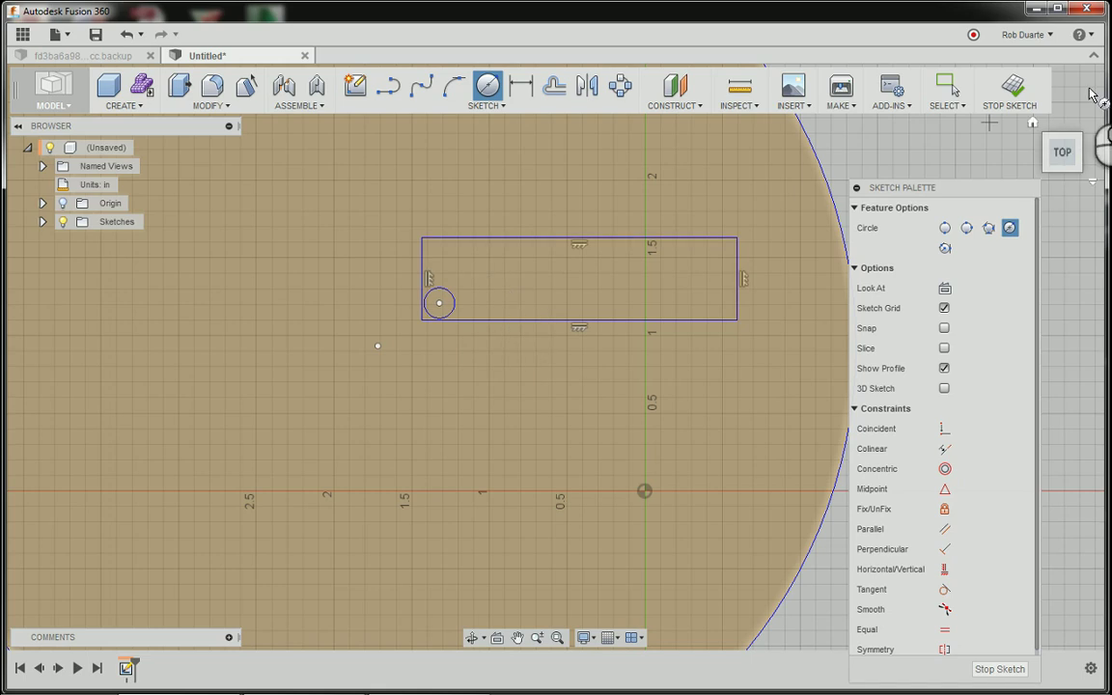
Finish the sketch and delete Sketch1 from the Browser.
left_click(1007, 97)
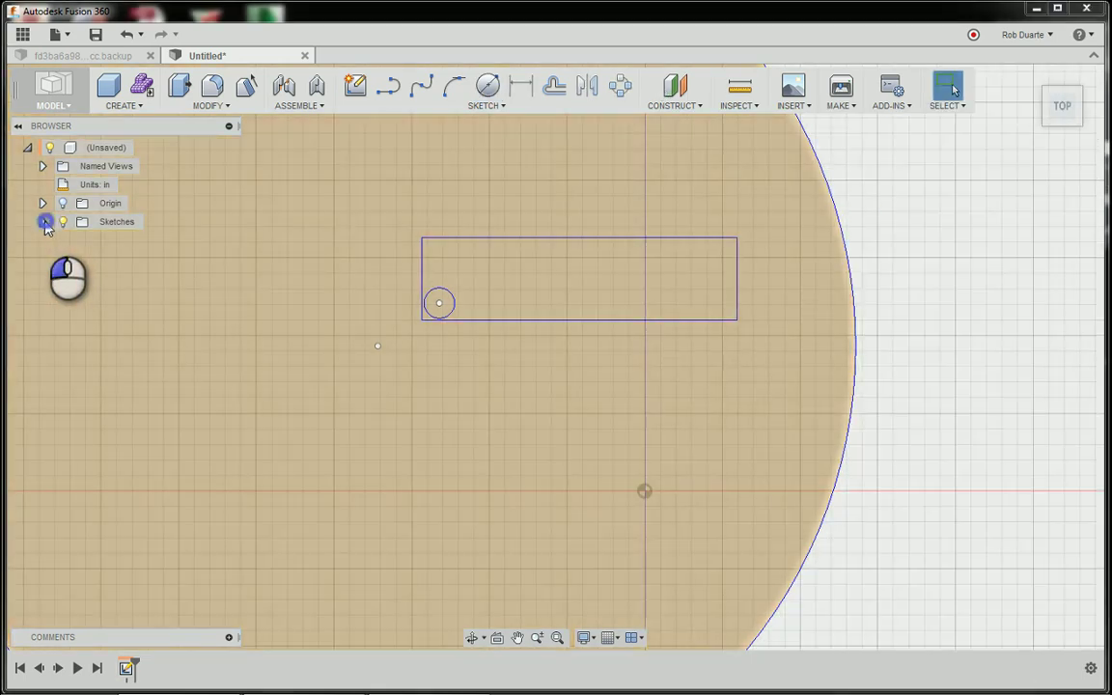
left_click(45, 225)
right_click(85, 239)
left_click(134, 246)
right_click(135, 241)
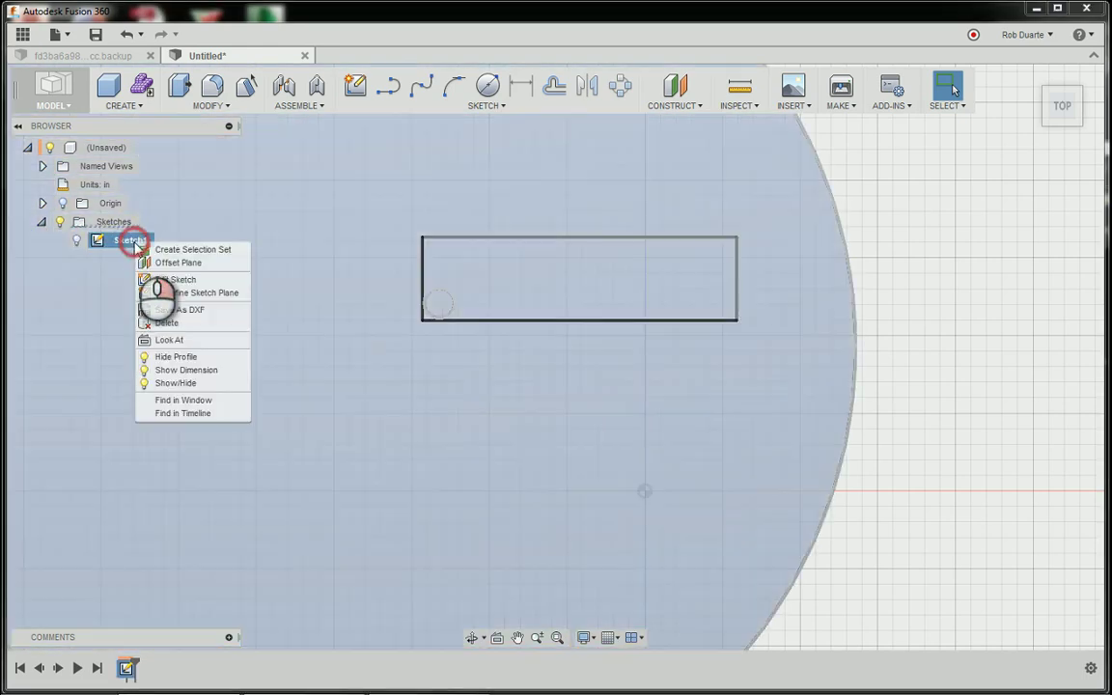
left_click(189, 324)
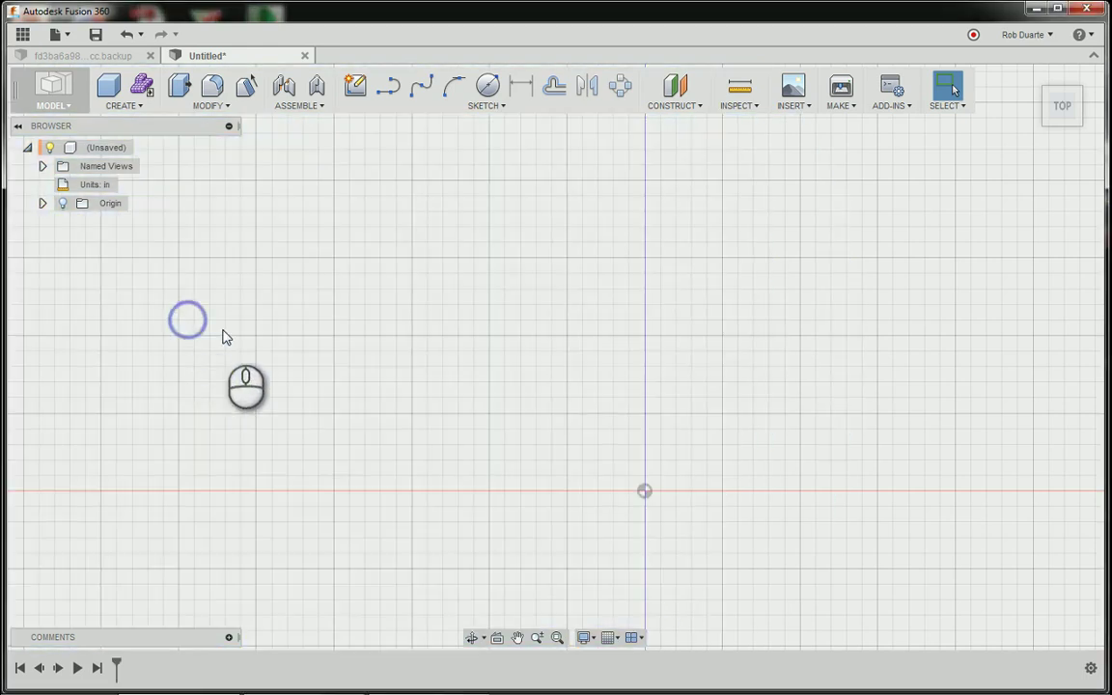
Draw a 5 in diameter circle centred on the origin on the XY plane.
left_click(489, 86)
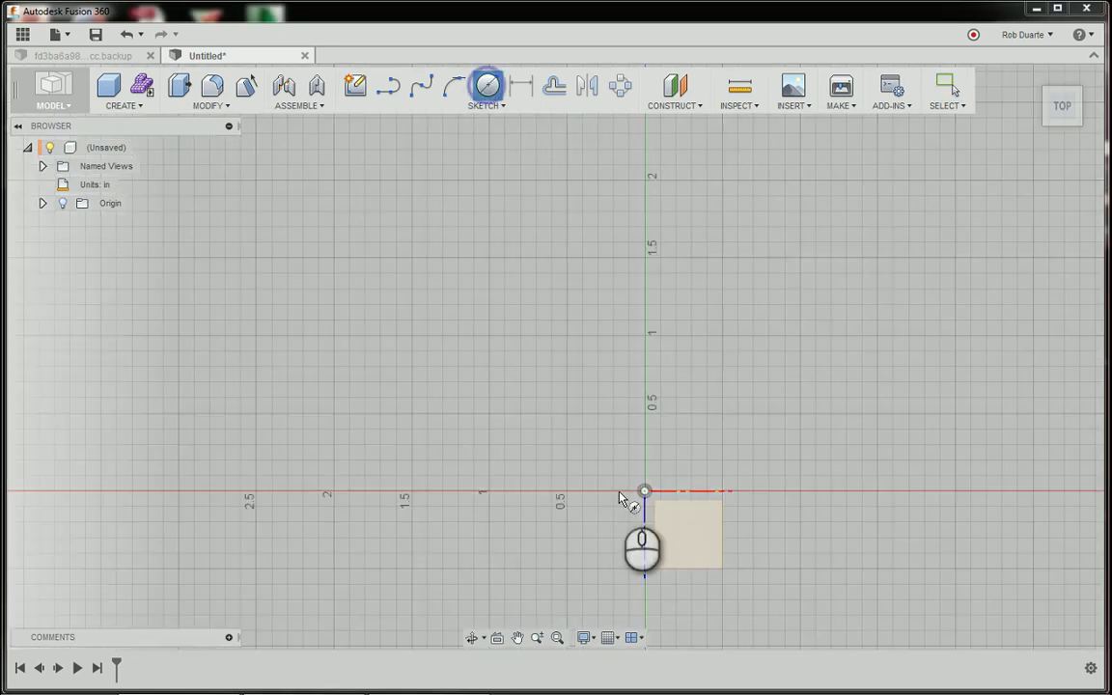
left_click(677, 534)
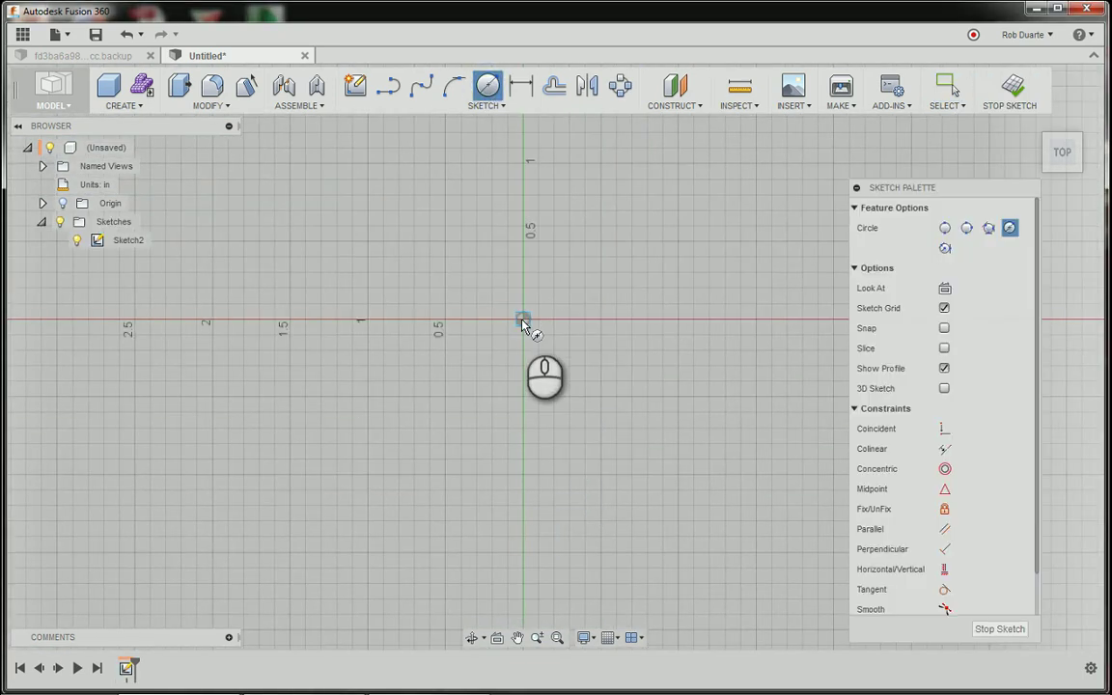
left_click(522, 320)
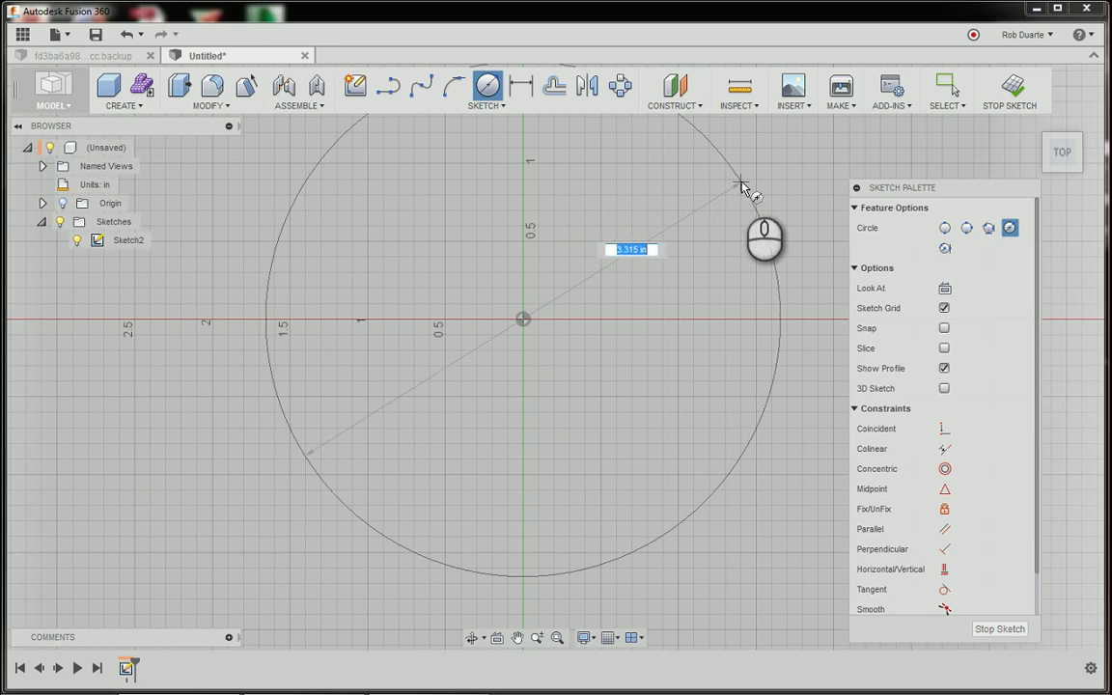
type("5")
key("Return")
scroll(756, 269, "up", 2)
scroll(729, 268, "down", 5)
middle_click_drag(547, 234, 499, 300)
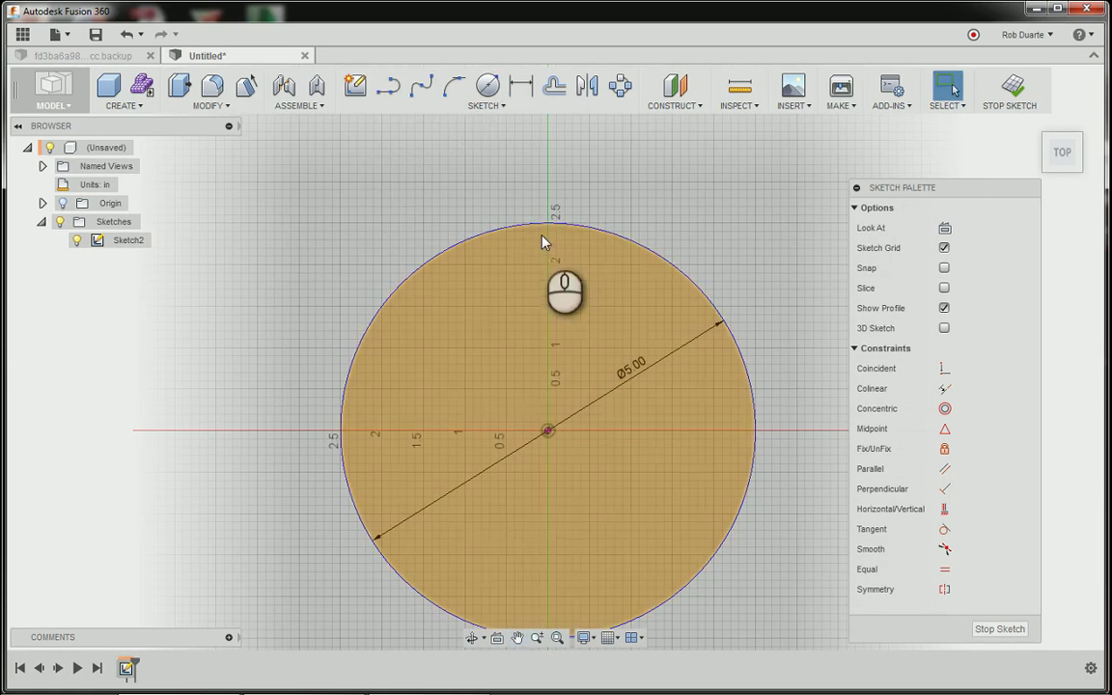
Draw a vertical construction line from the origin to the disc's top edge.
left_click(546, 432)
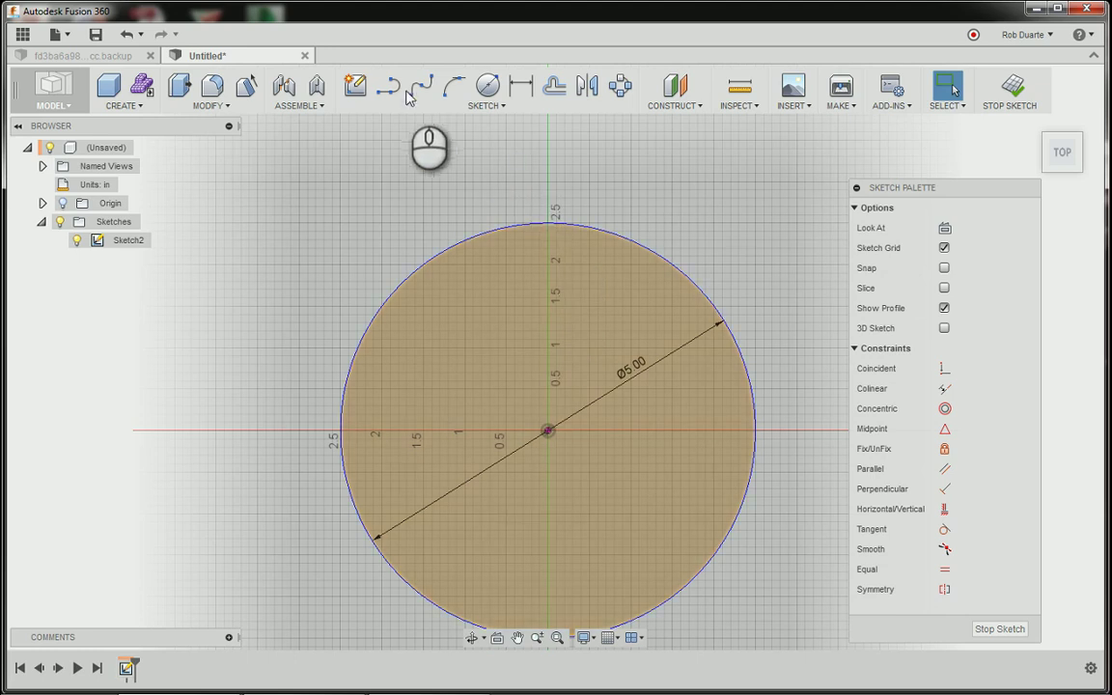
left_click(389, 85)
left_click(548, 431)
left_click(548, 226)
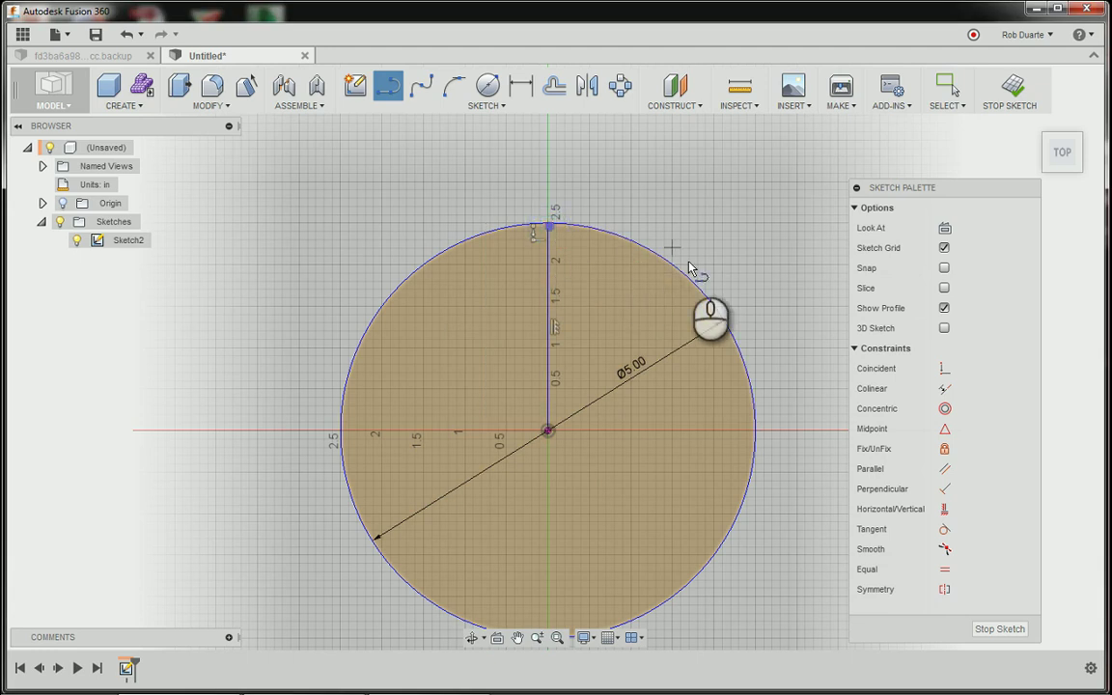
key("Escape")
left_click(547, 277)
key("x")
left_click(492, 199)
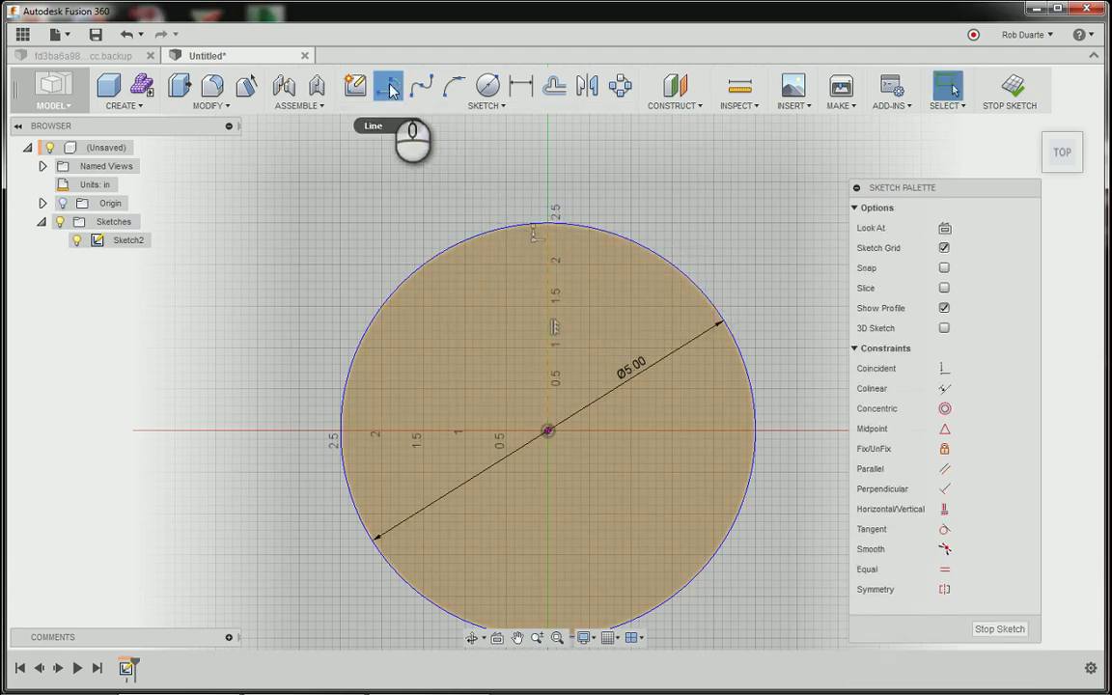
Draw the half-slot outline: a line down from the top edge and a short horizontal segment.
left_click(389, 85)
left_click(524, 229)
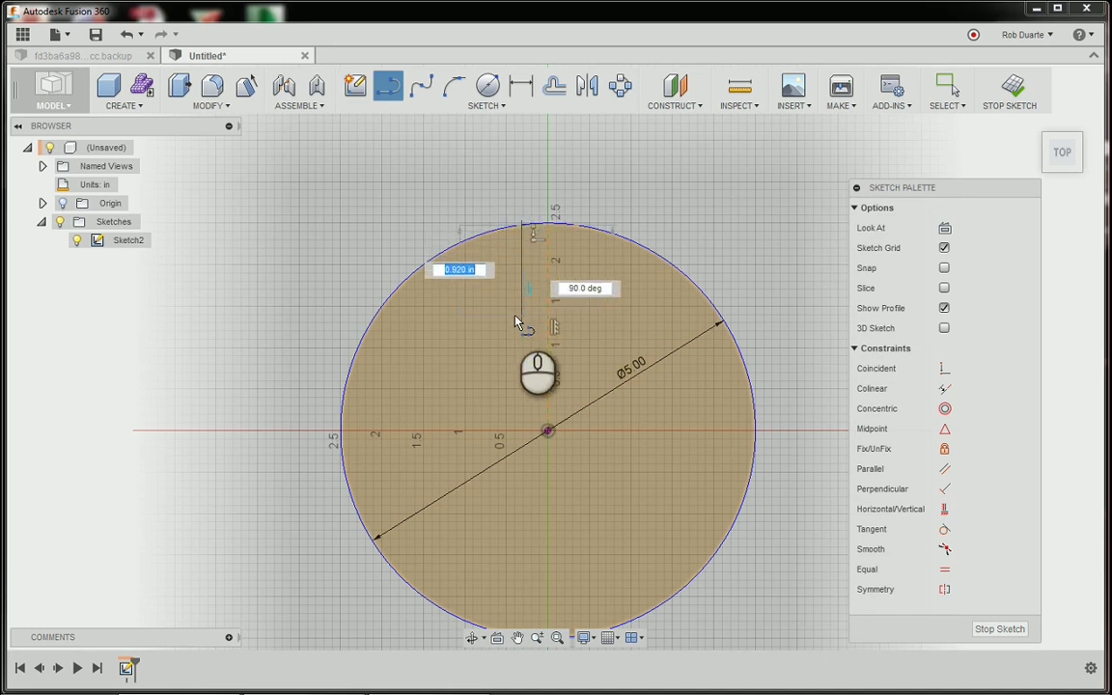
left_click(522, 316)
left_click(548, 317)
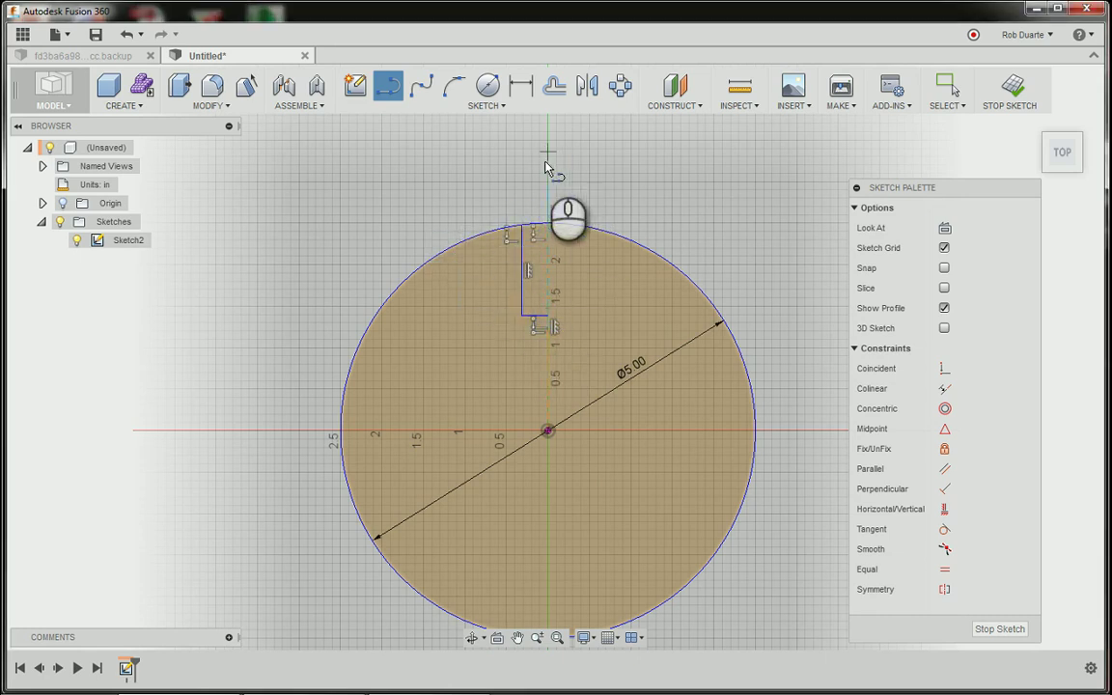
scroll(542, 254, "down", 3)
scroll(542, 255, "up", 3)
Dimension the horizontal slot segment as .75/2 (0.375) from the centre line.
left_click(521, 85)
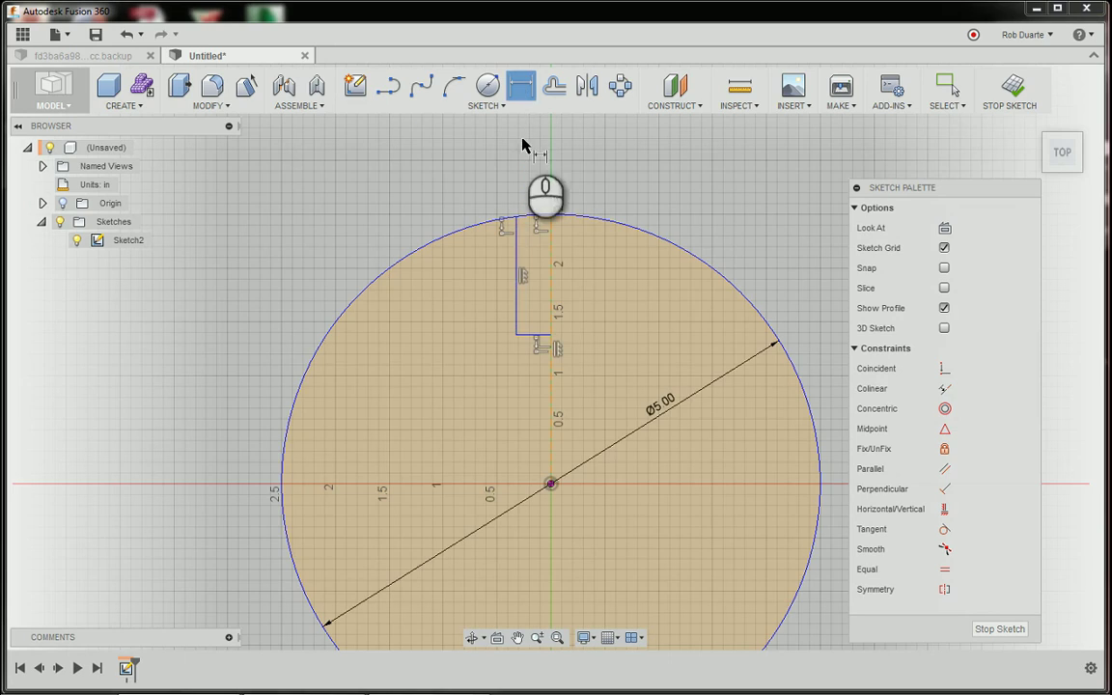
left_click(529, 334)
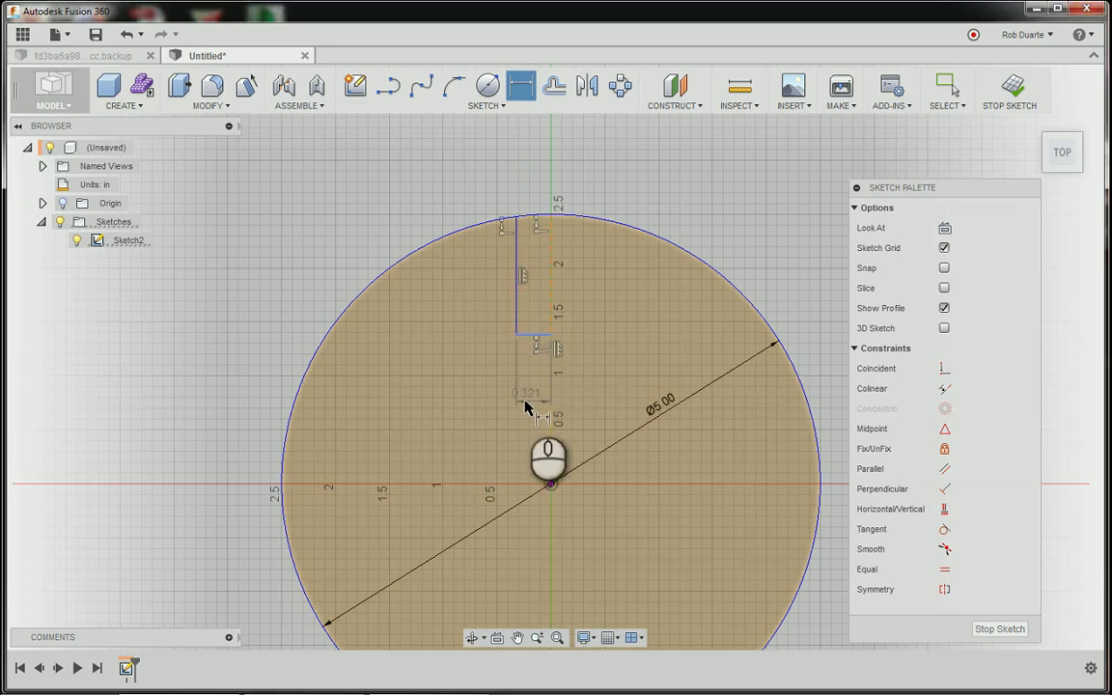
left_click(527, 396)
left_click(562, 415)
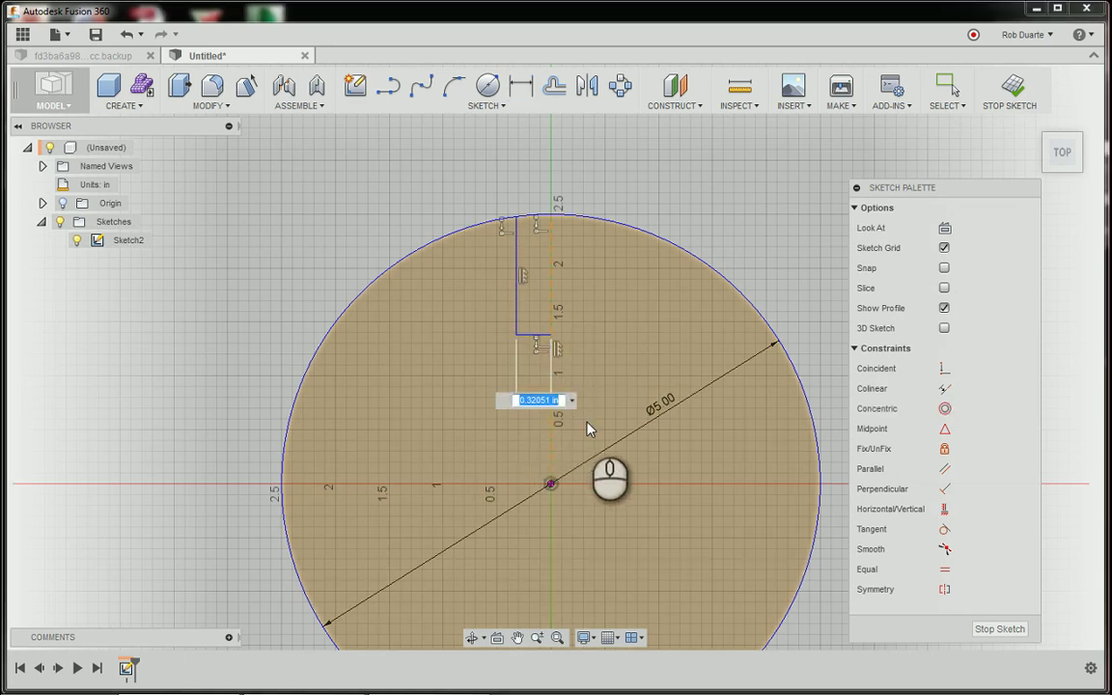
type(".75/2")
key("Return")
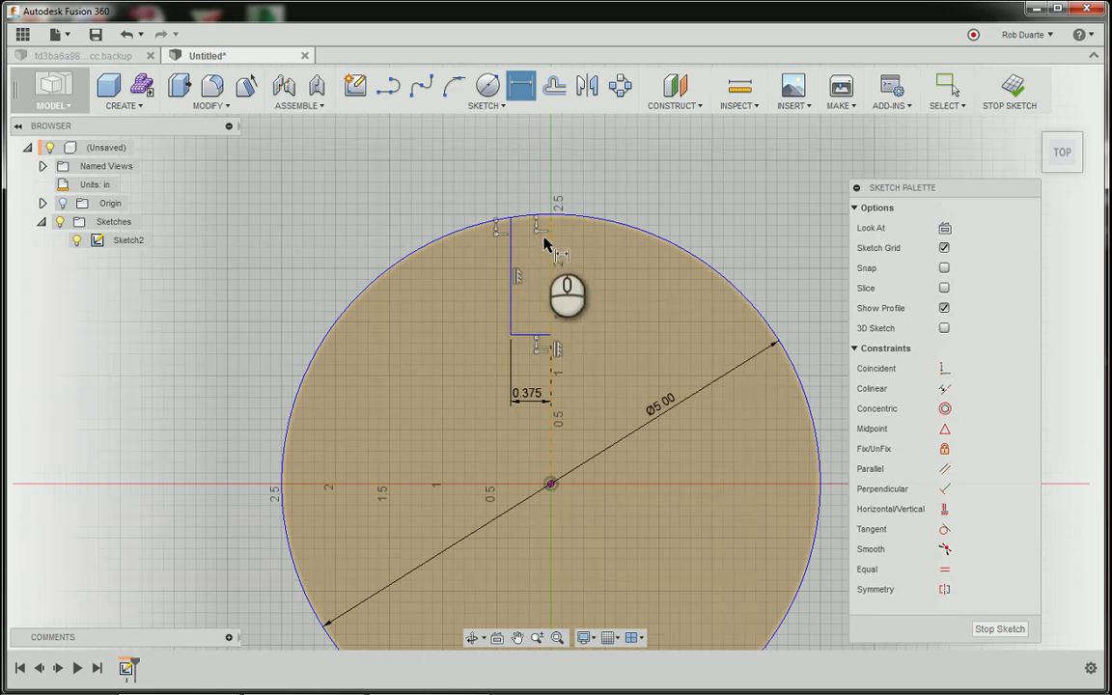
Dimension the vertical slot edge and set its length to 1.5.
left_click(509, 269)
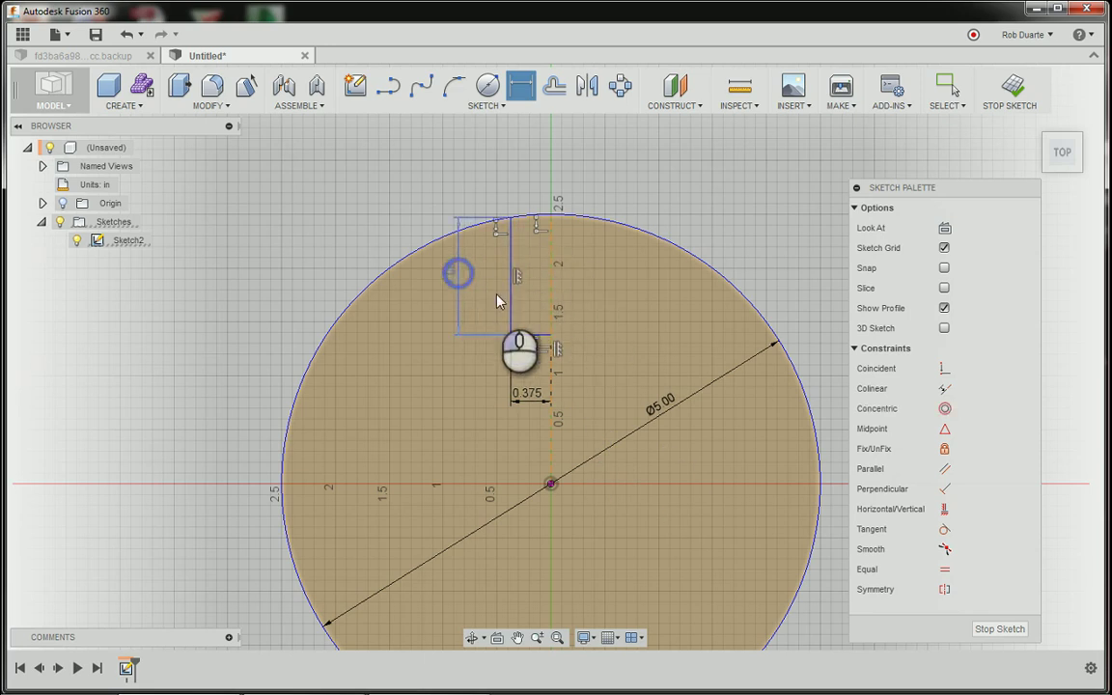
left_click(461, 276)
type("1")
key("BackSpace")
type("2")
key("Return")
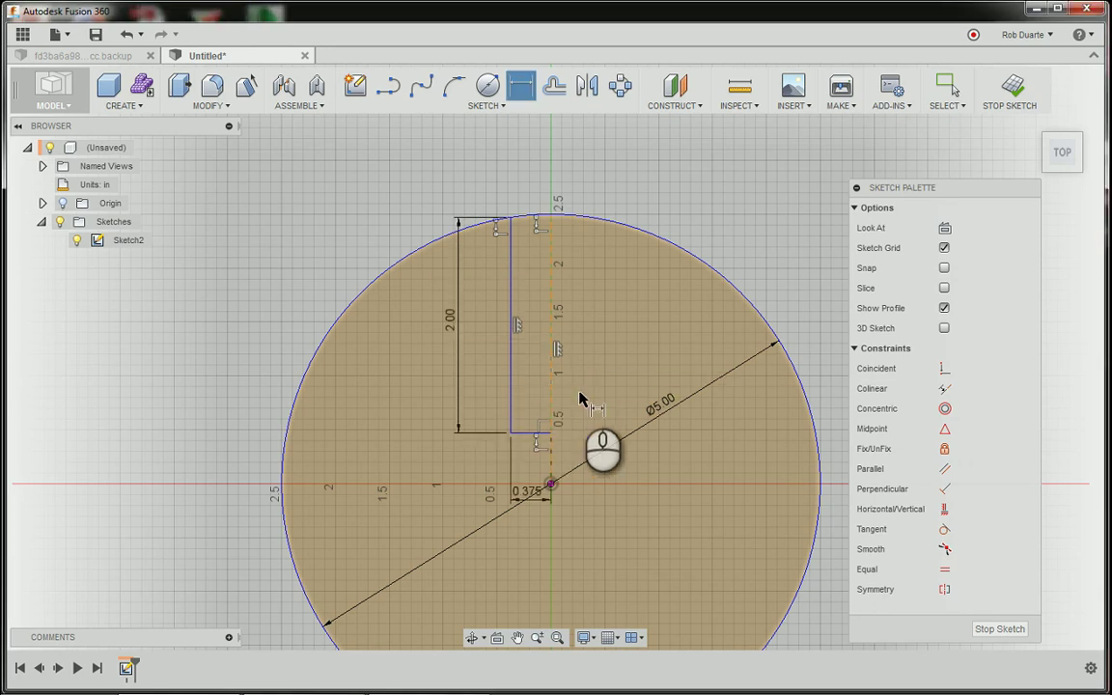
left_click(451, 318)
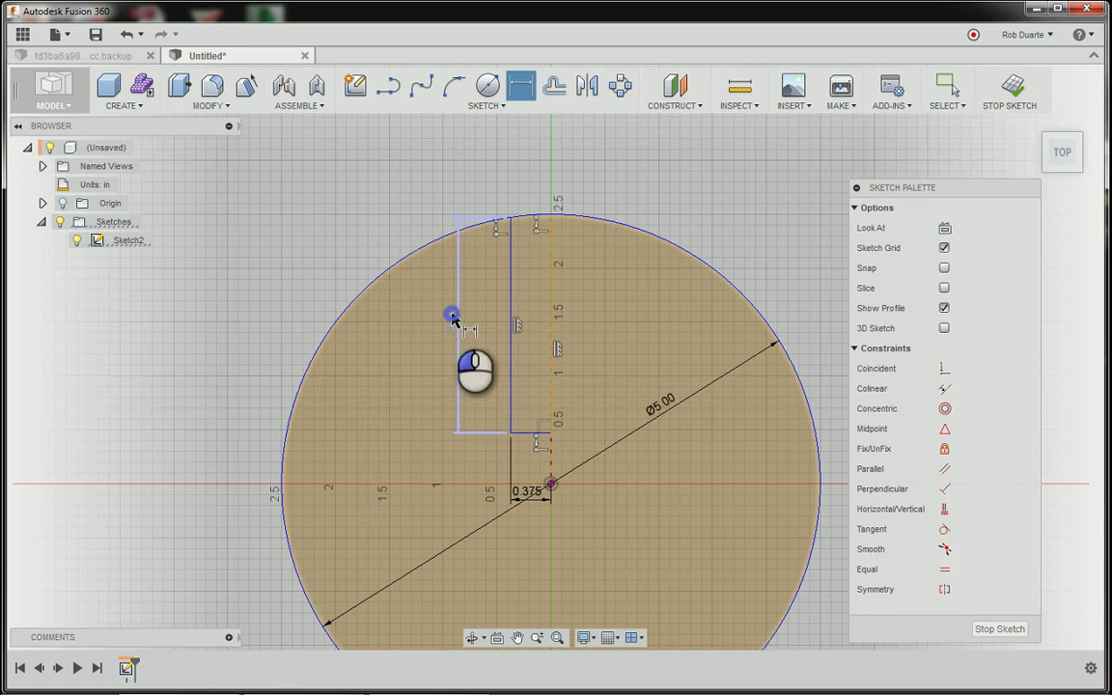
double_click(452, 317)
type("1.5")
key("Return")
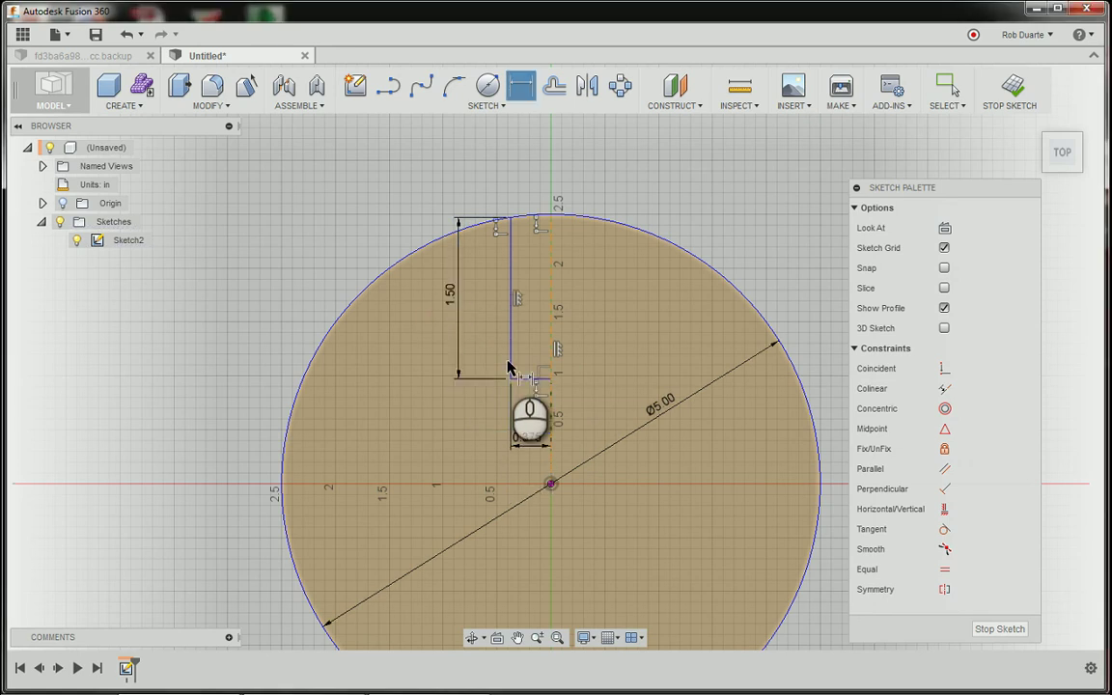
Mirror the vertical and bottom slot lines across the construction centre line.
left_click(587, 85)
left_click(510, 248)
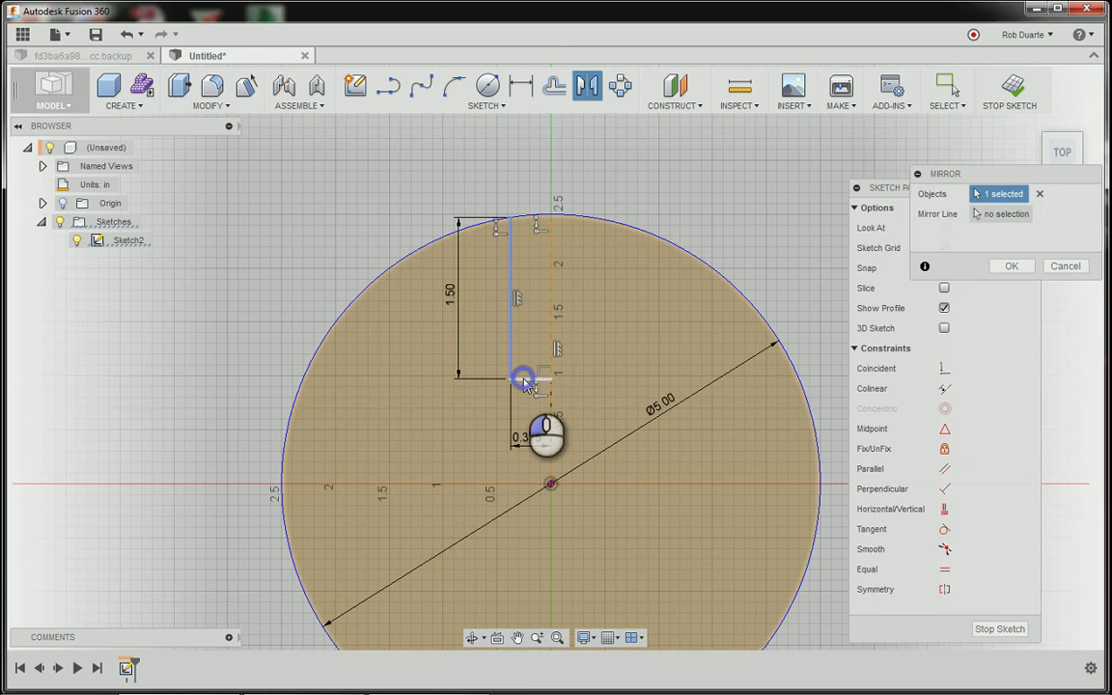
left_click(523, 379)
left_click(1000, 214)
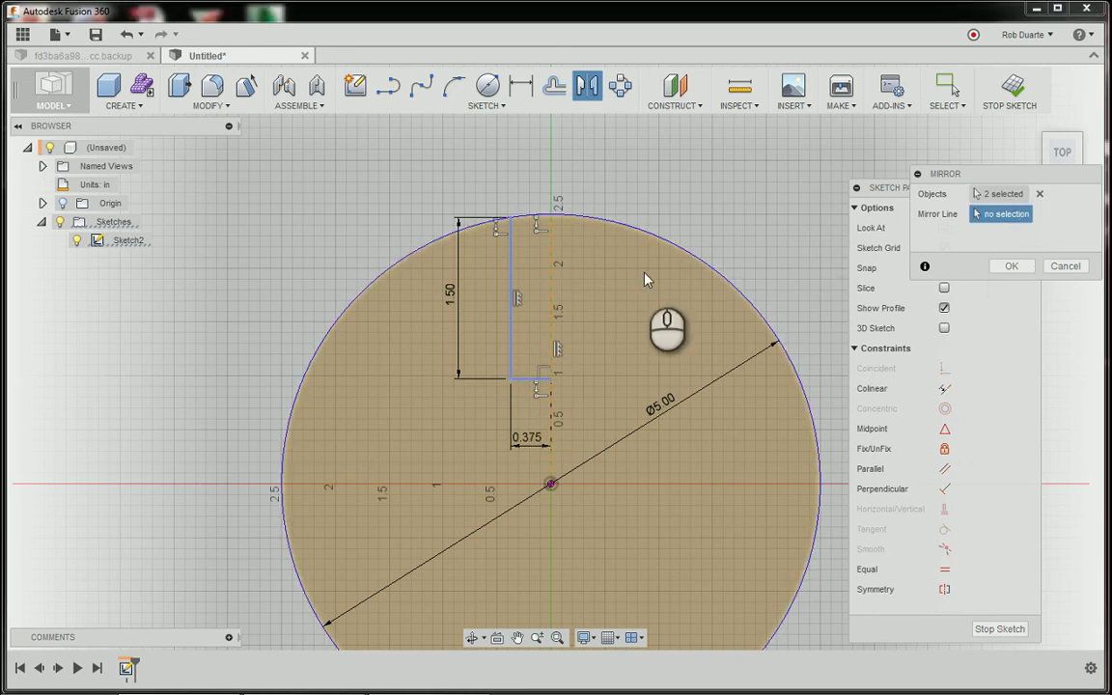
left_click(554, 300)
left_click(1011, 267)
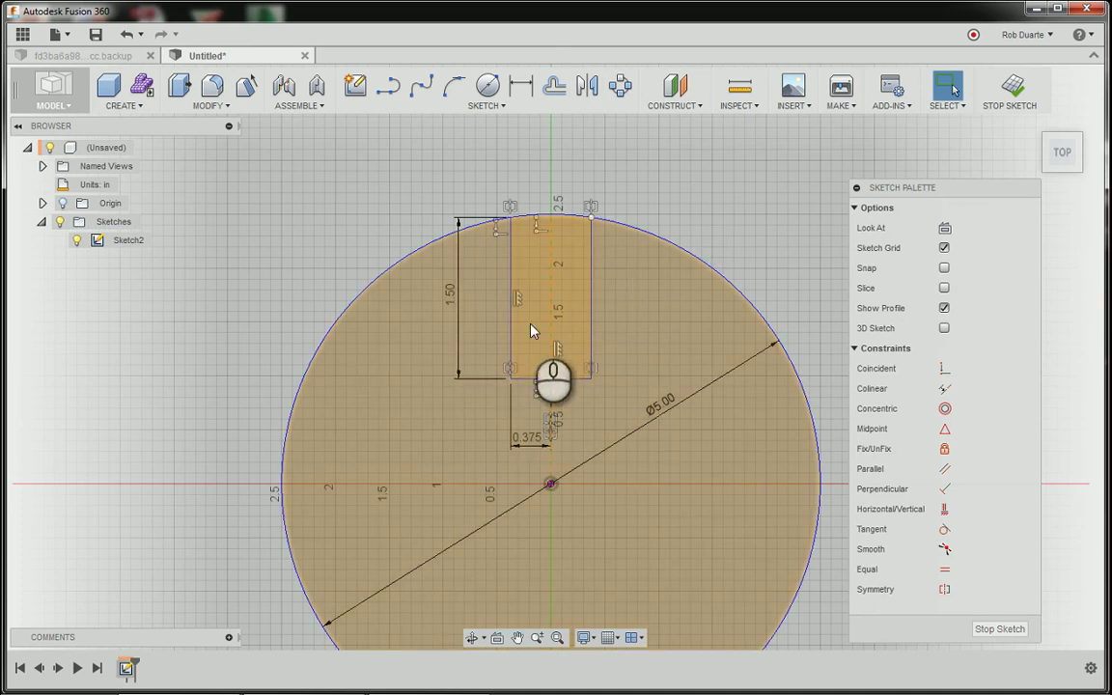
left_click(511, 365)
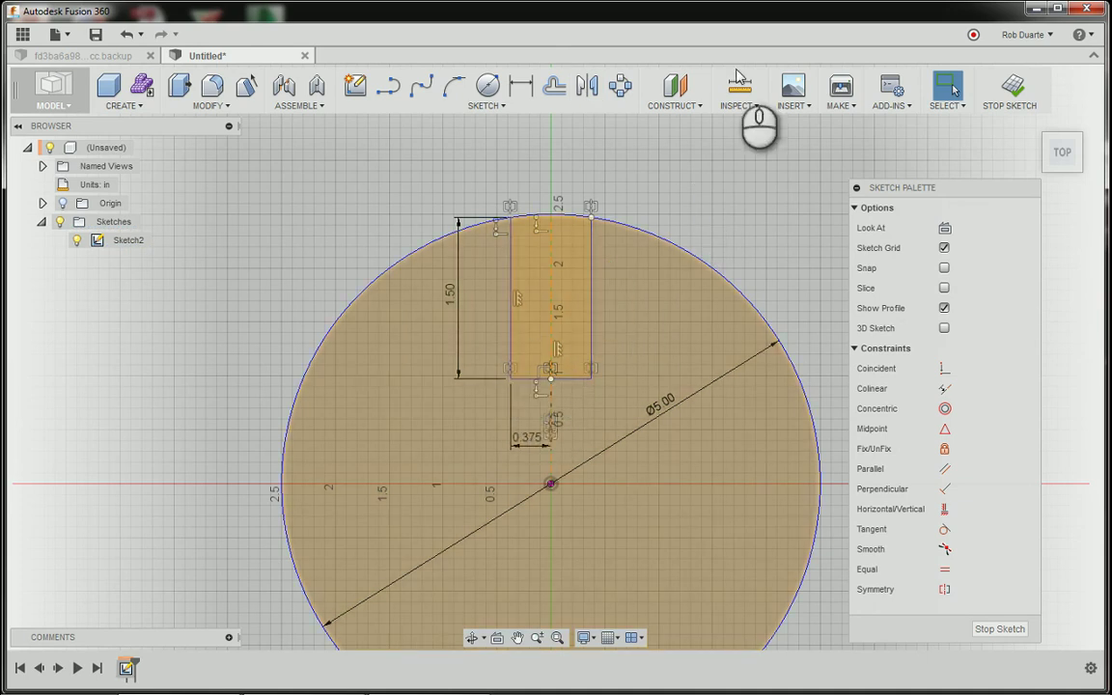
Circular-pattern the four slot lines about the disc centre, quantity 3.
left_click(623, 87)
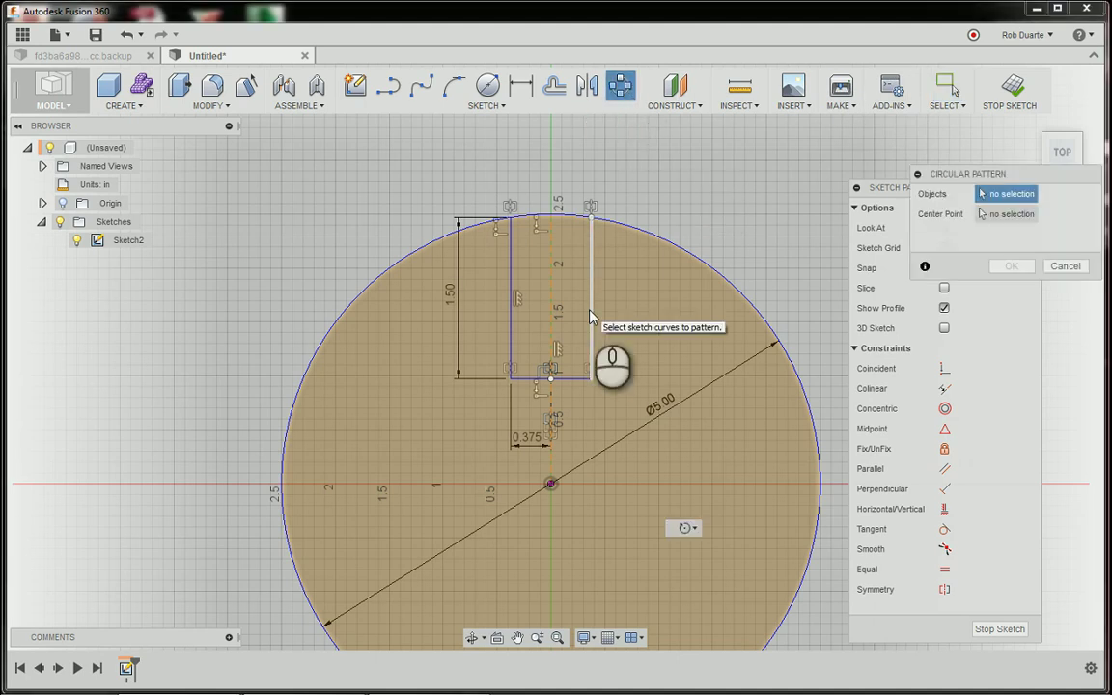
left_click(591, 317)
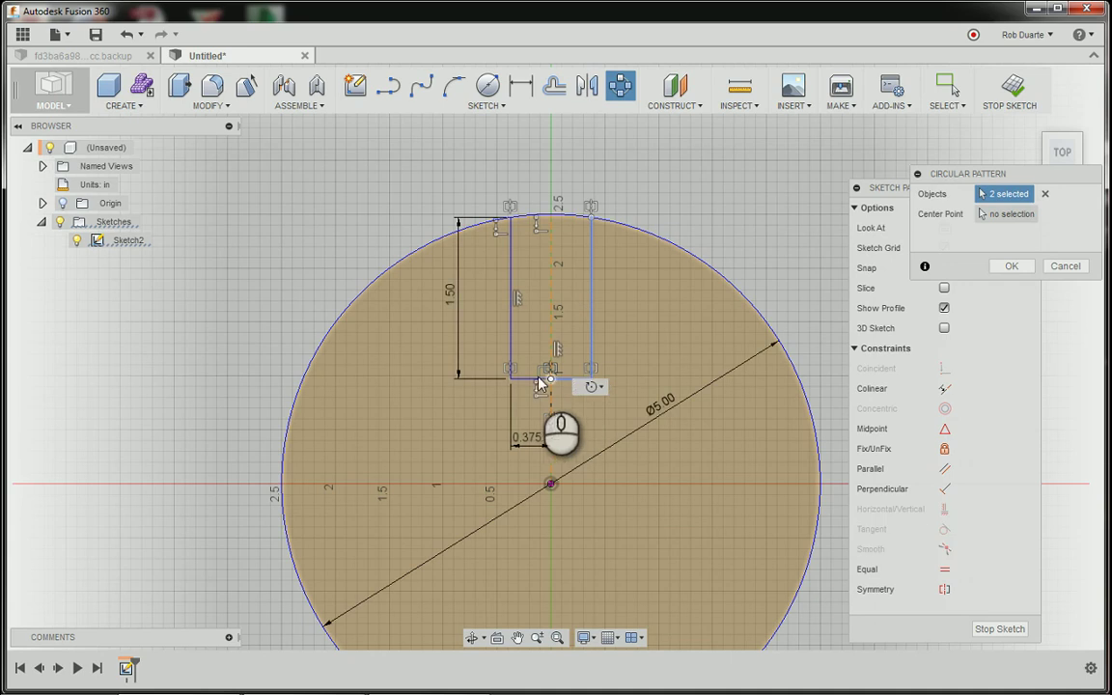
left_click(539, 379)
double_click(511, 333)
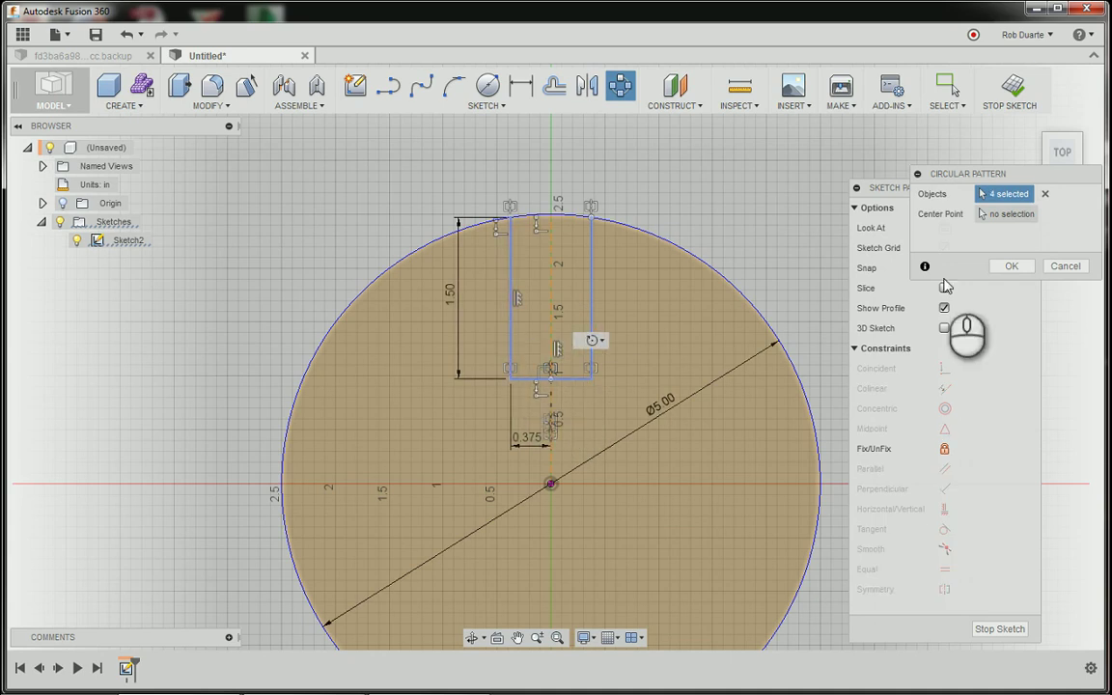
left_click(1009, 216)
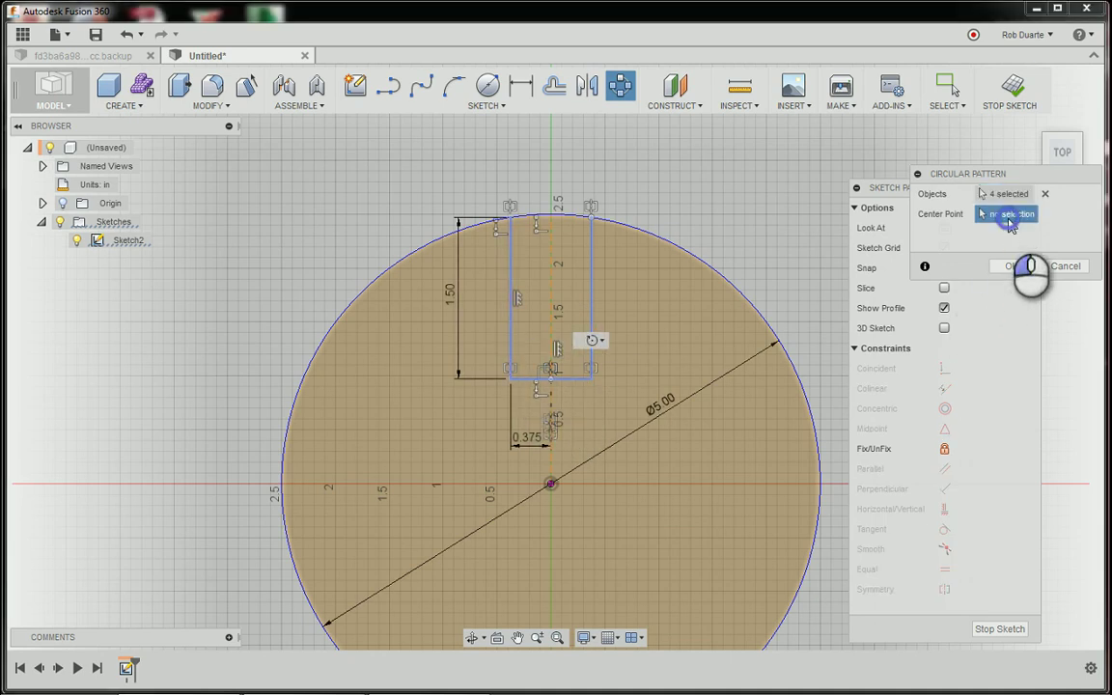
left_click(550, 485)
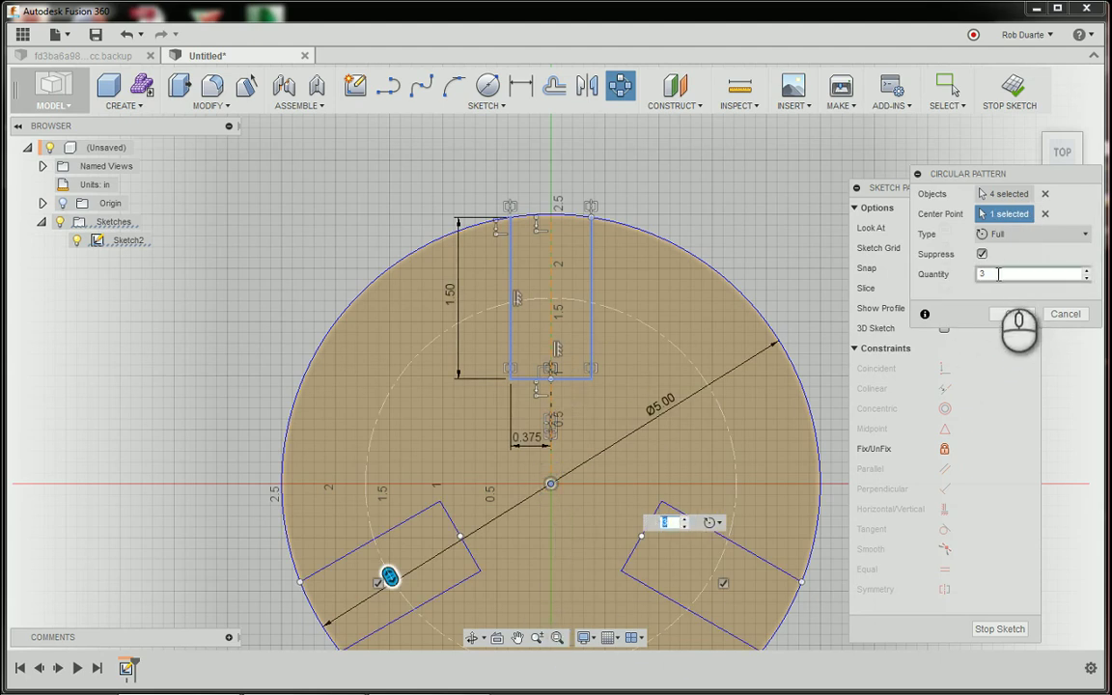
left_click(1009, 314)
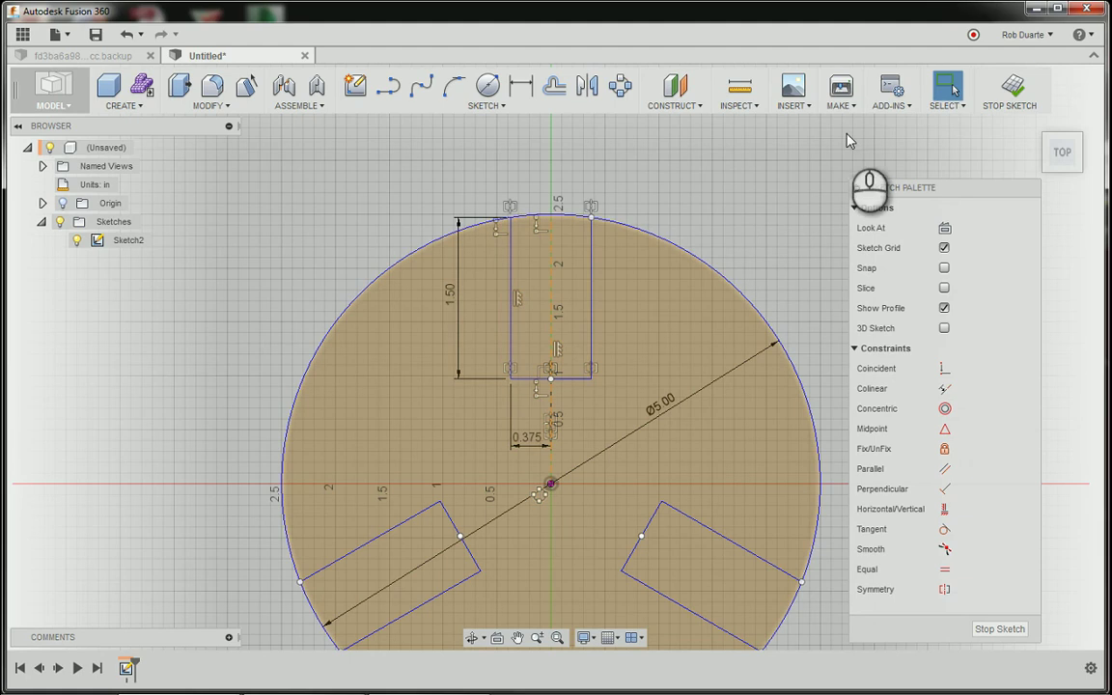
Stop the sketch and Press Pull the slotted disc profile upward into a solid body.
left_click(618, 439)
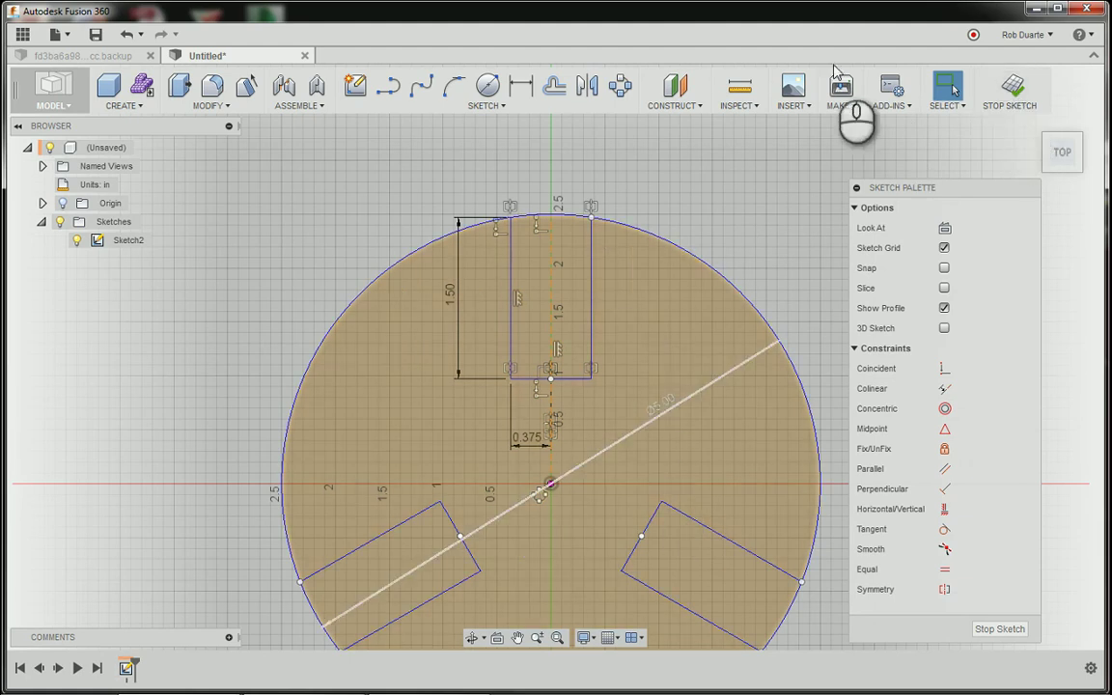
left_click(1010, 88)
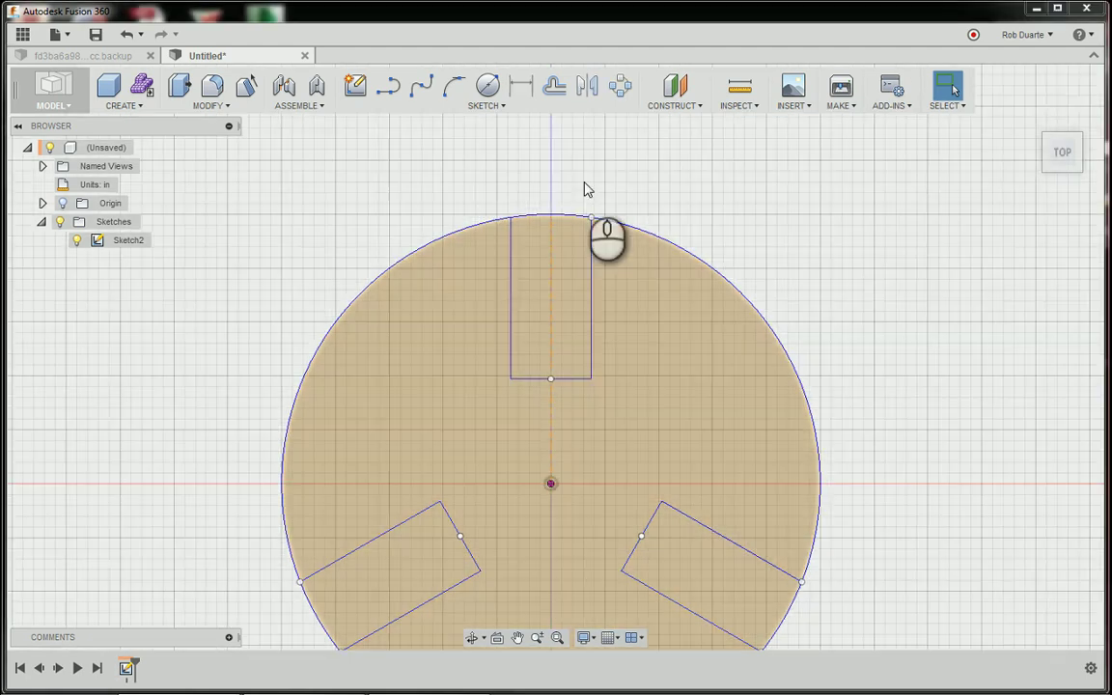
left_click(179, 87)
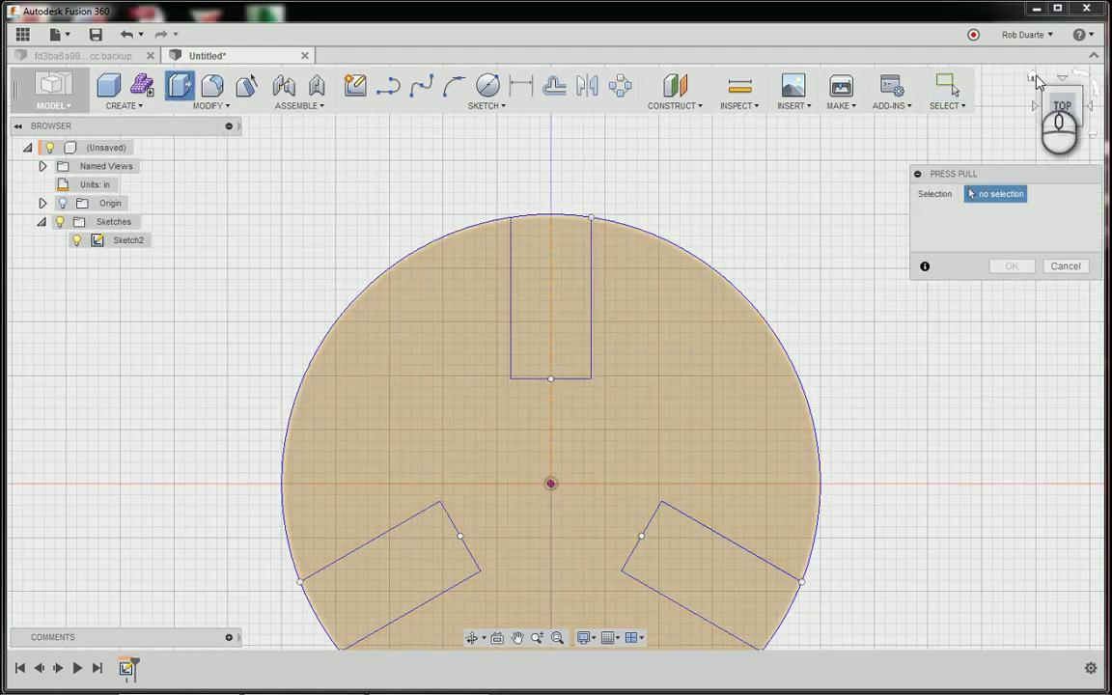
left_click(1054, 117)
left_click(593, 293)
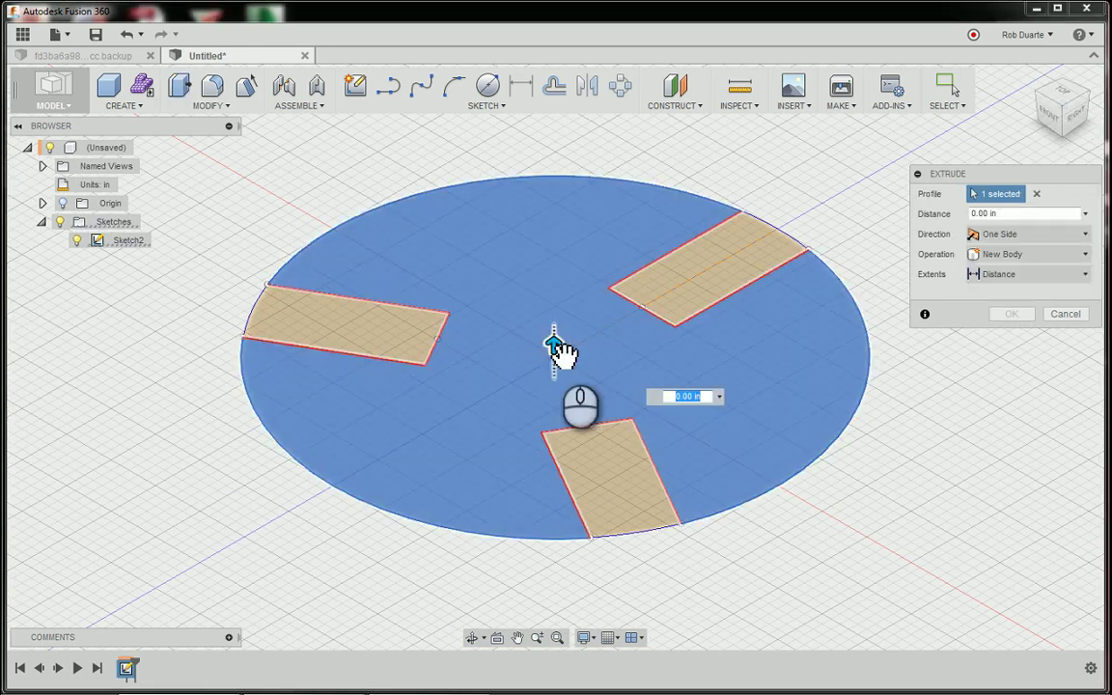
left_click_drag(556, 343, 566, 268)
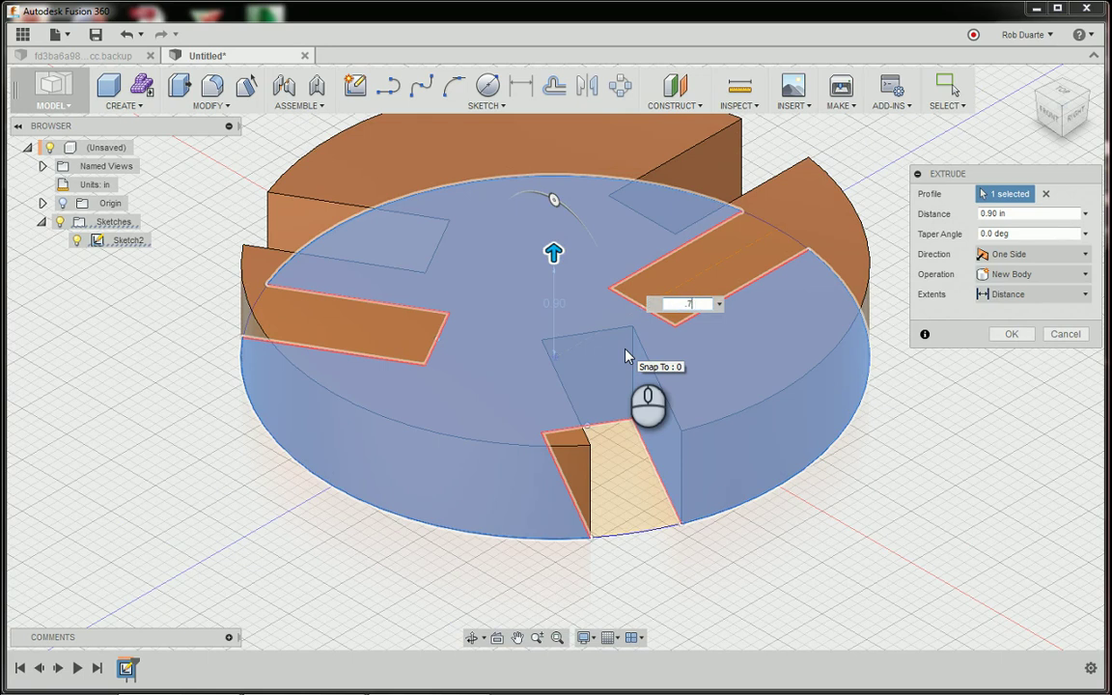
key("Return")
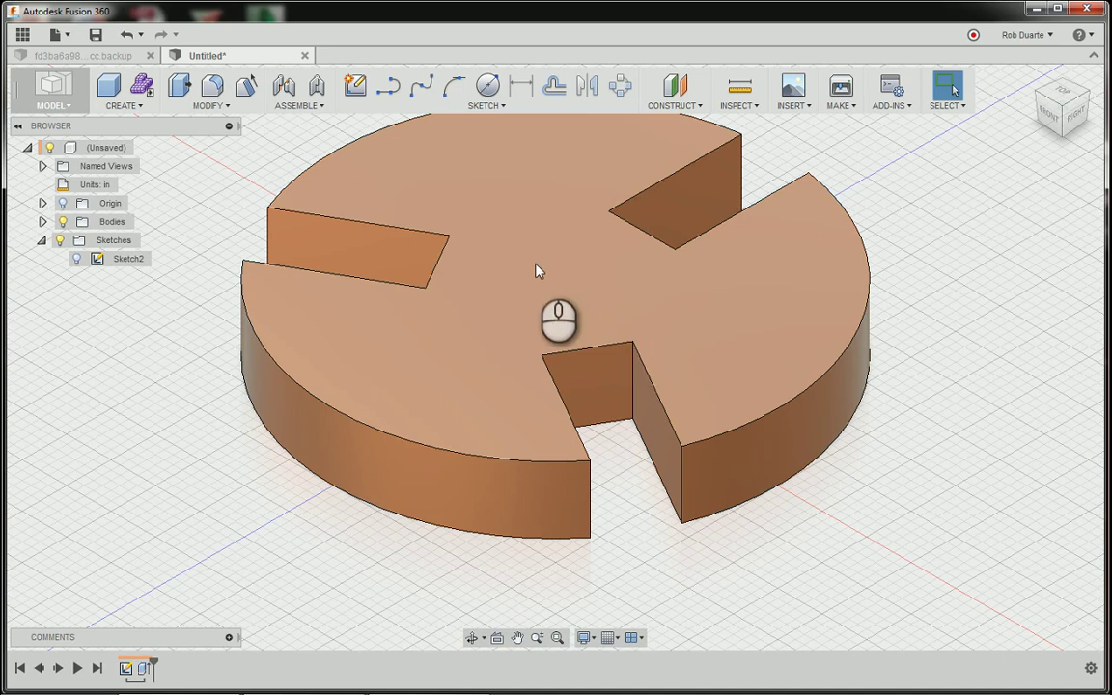
scroll(538, 270, "up", 1)
scroll(543, 282, "up", 1)
middle_click_drag(542, 282, 544, 296)
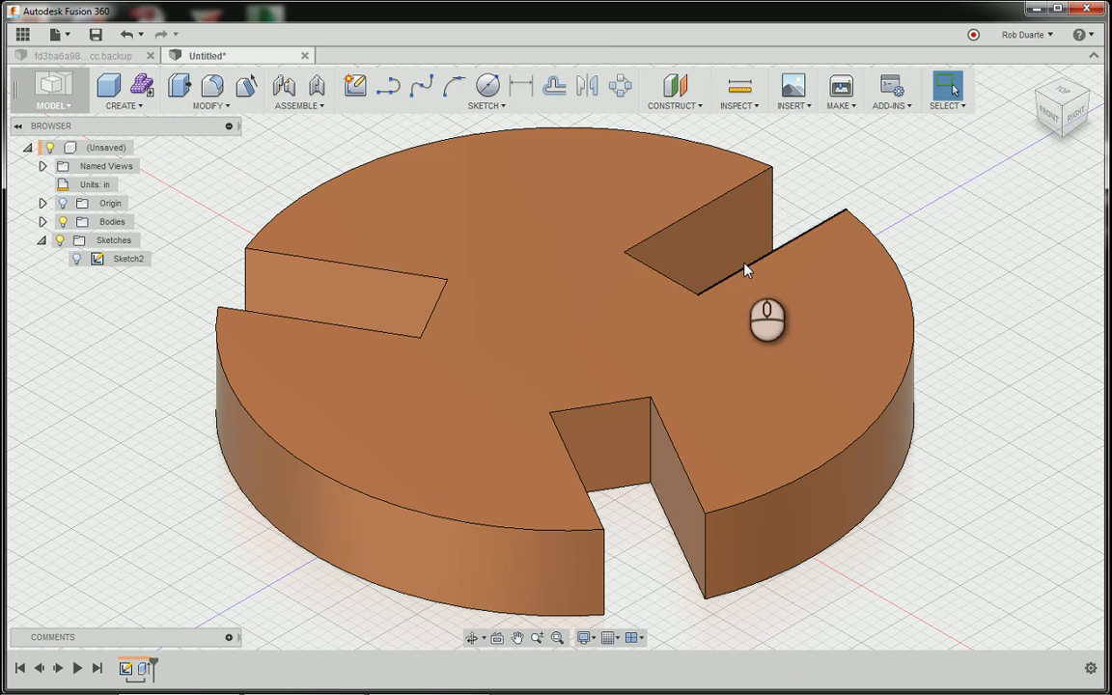
left_click(213, 105)
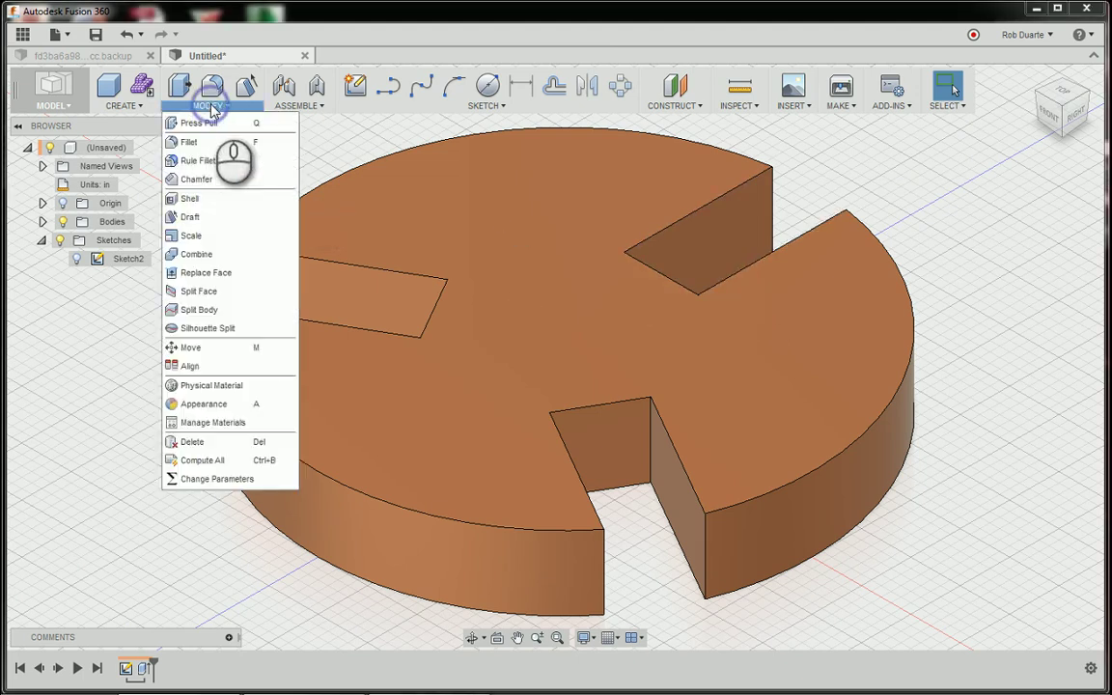
left_click(210, 101)
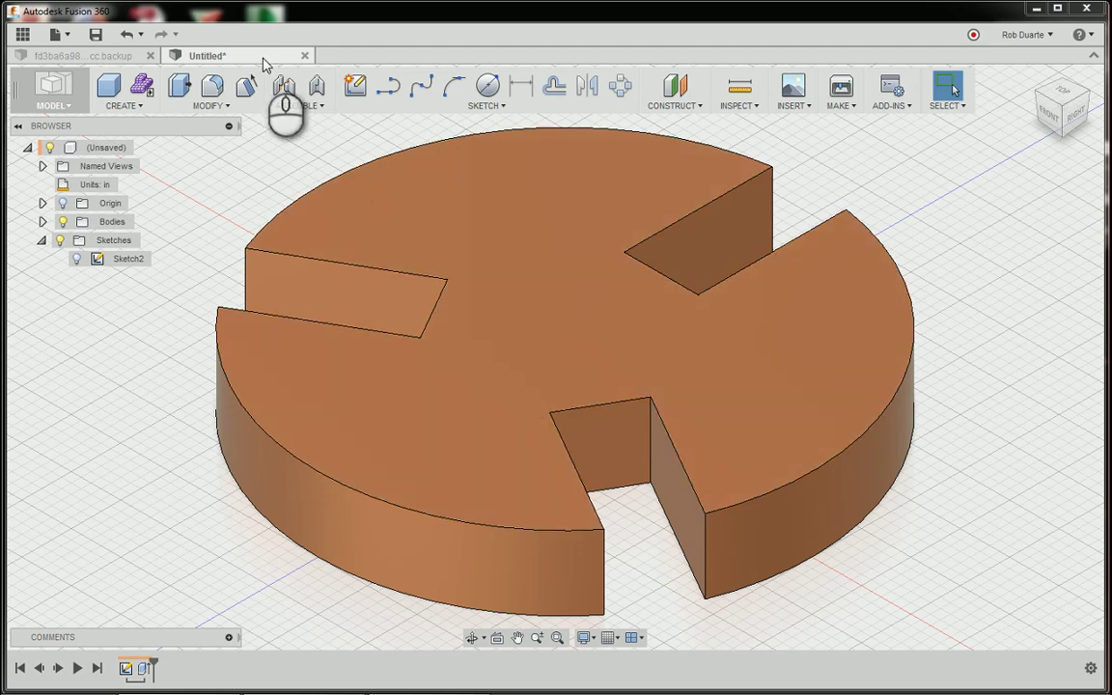
Create a user parameter named 'thickness' with expression .75 in Change Parameters.
left_click(231, 106)
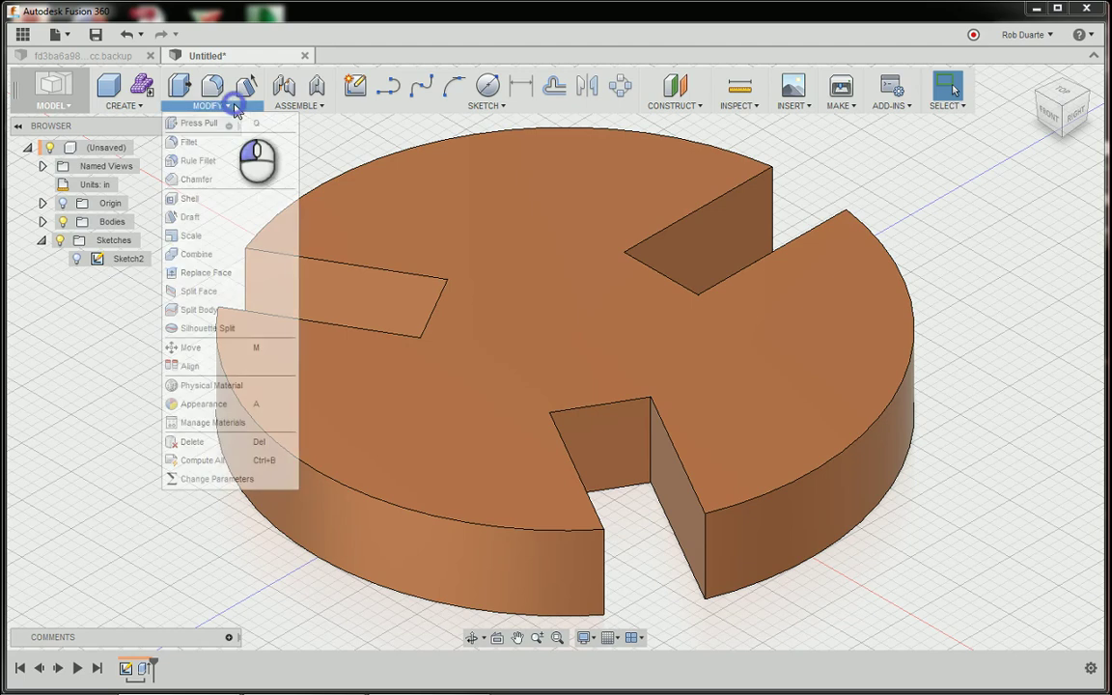
left_click(218, 479)
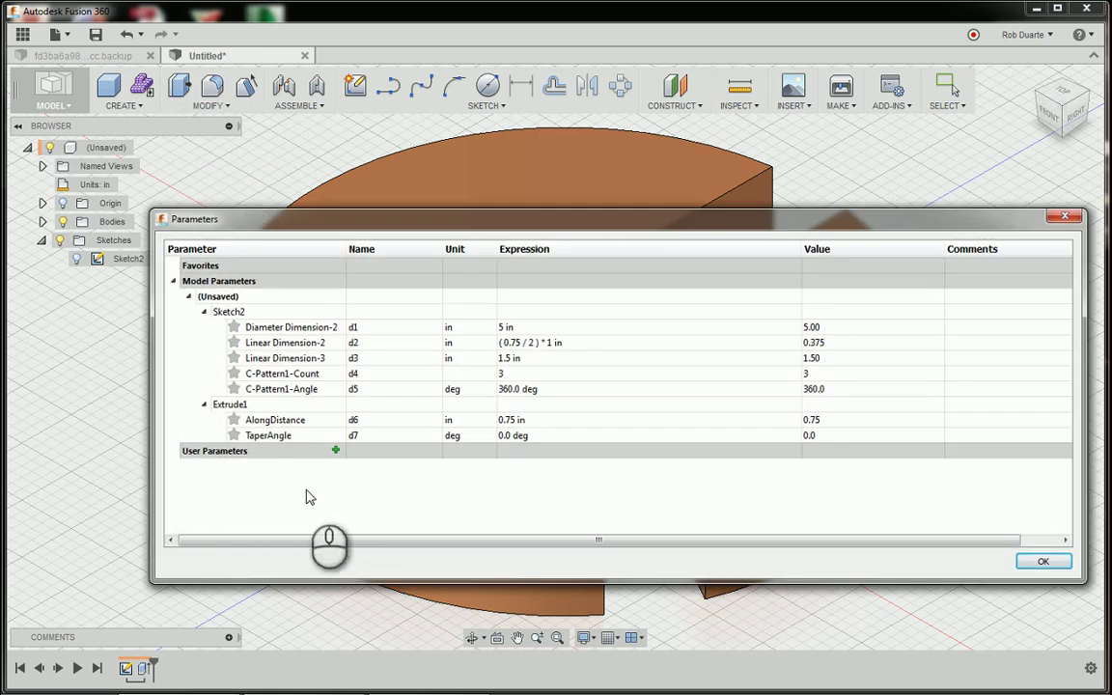
left_click(336, 451)
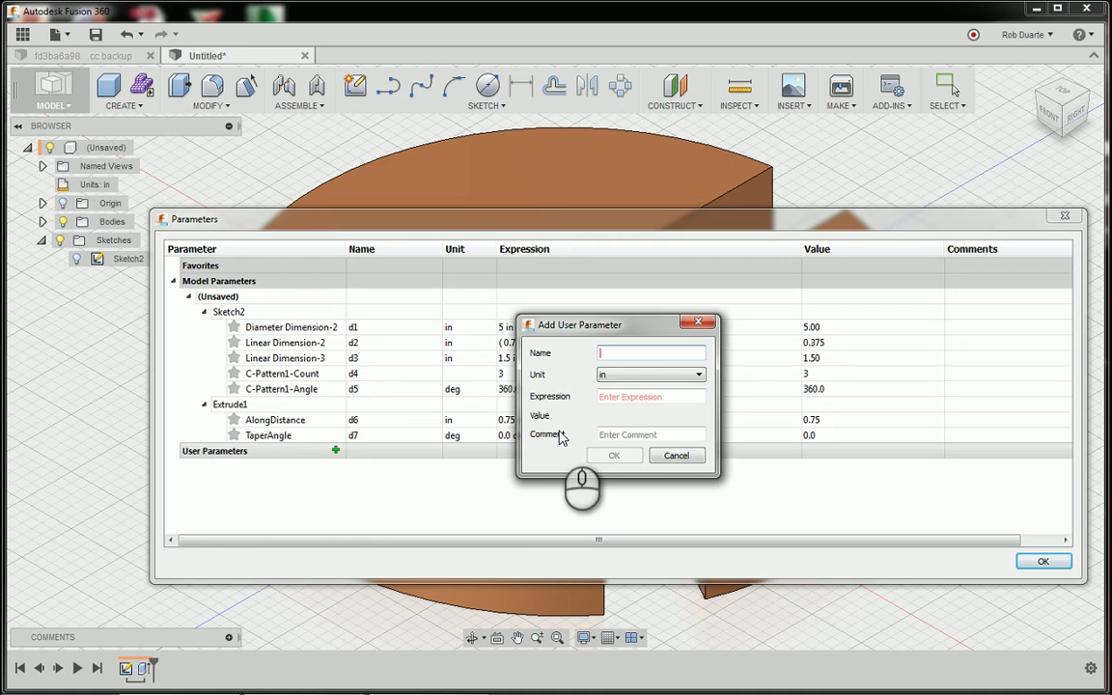
left_click(648, 397)
type(".75")
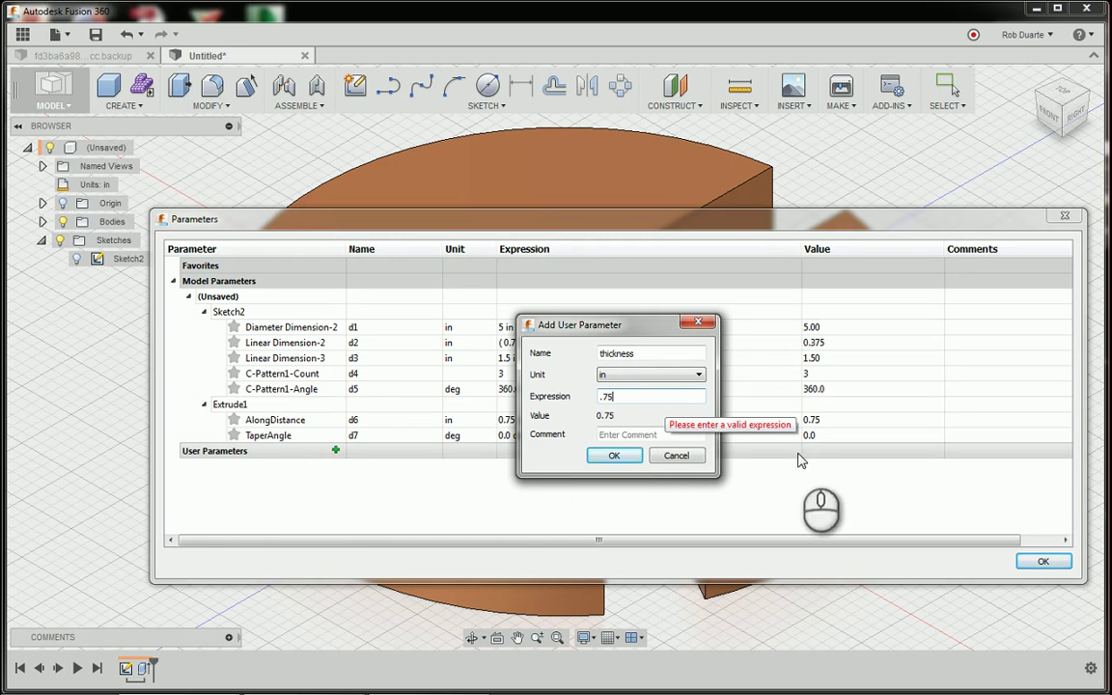
left_click(628, 458)
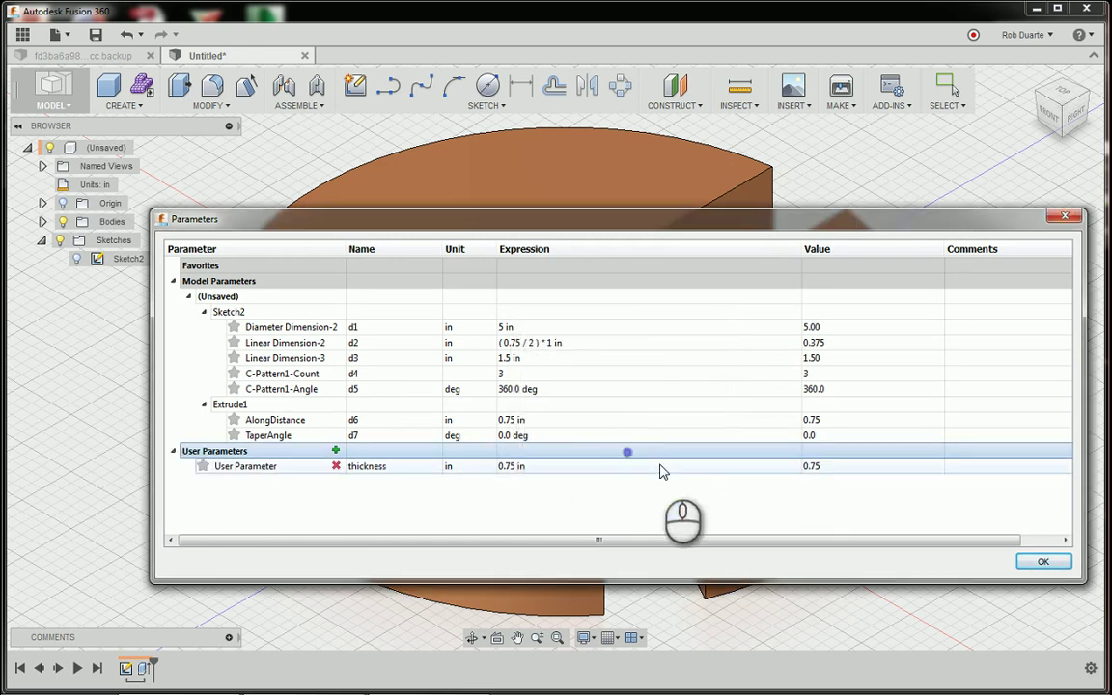
Set Extrude1's distance expression to 'thickness', leaving d2 unchanged, and click OK.
left_click_drag(533, 225, 473, 234)
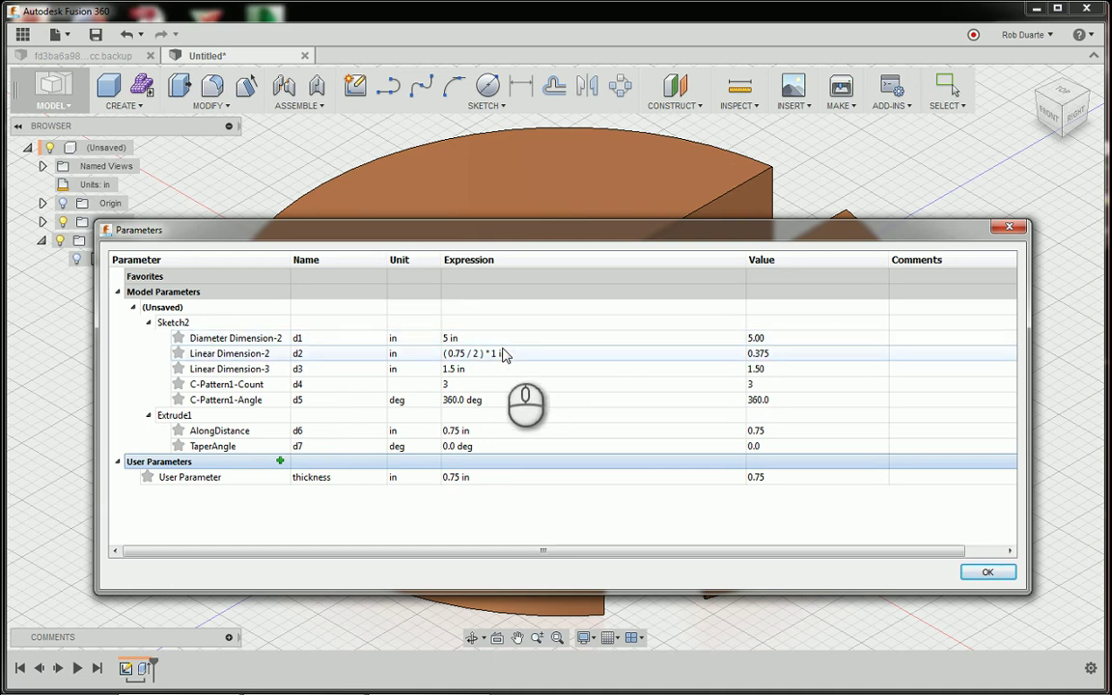
left_click(465, 354)
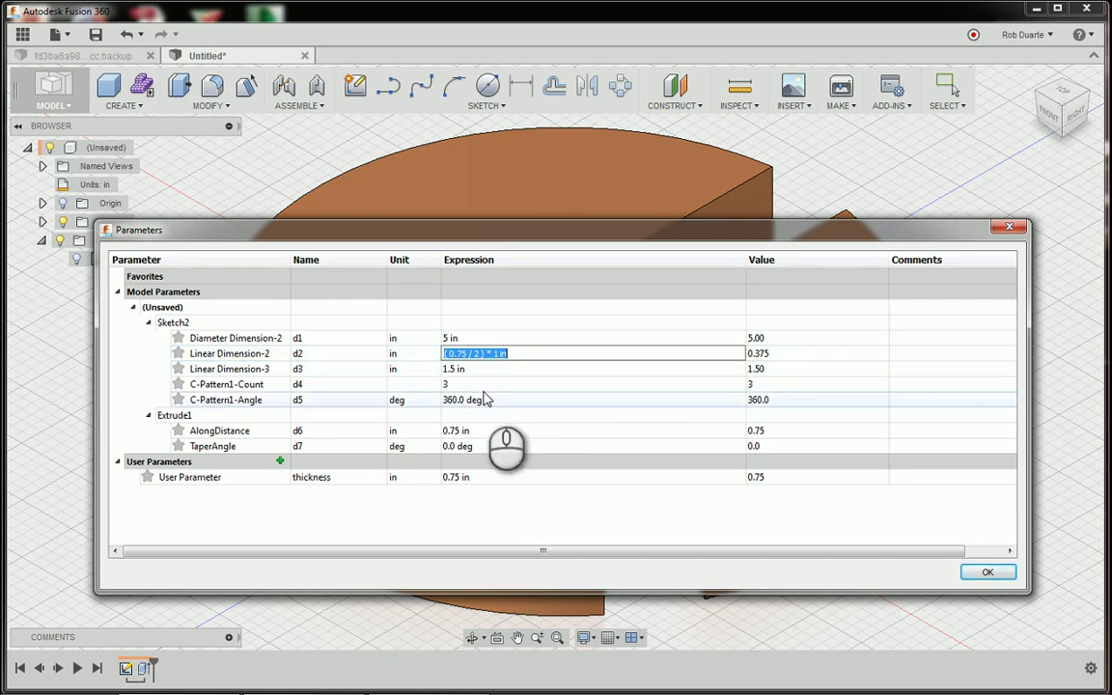
left_click(780, 355)
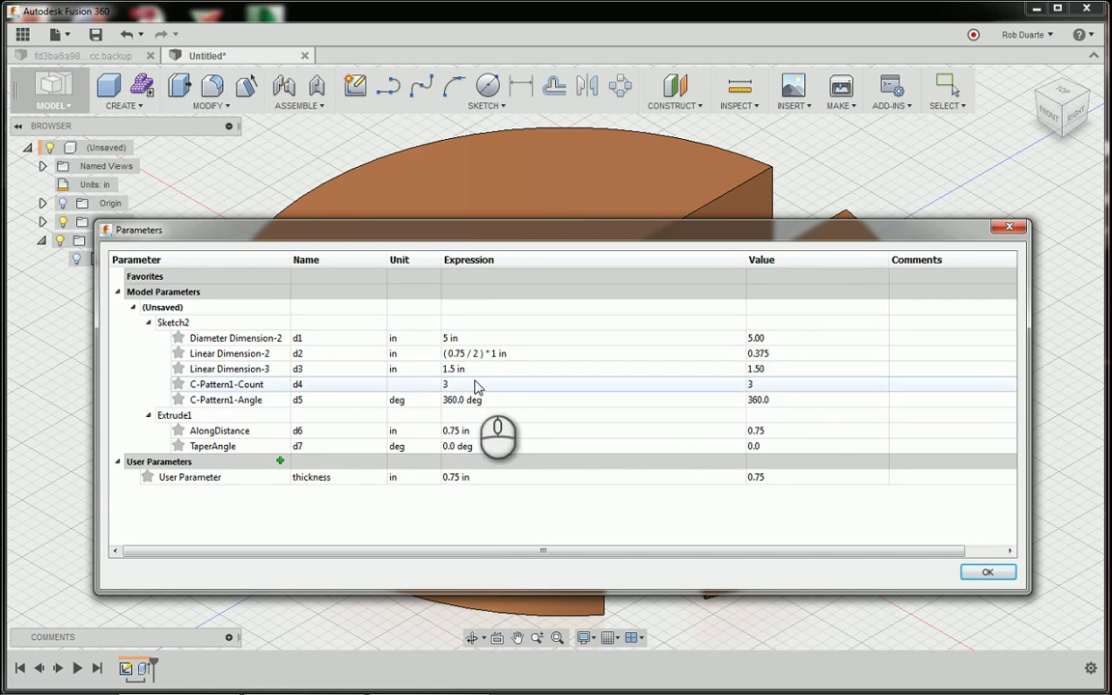
left_click(454, 431)
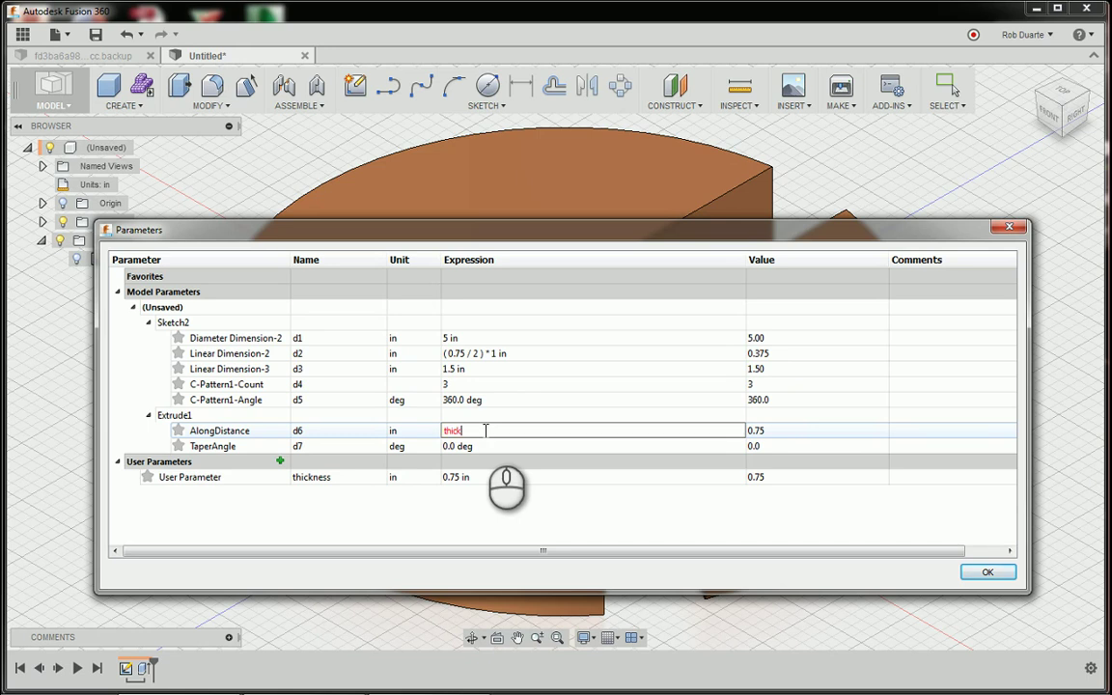
type("thickness")
key("Return")
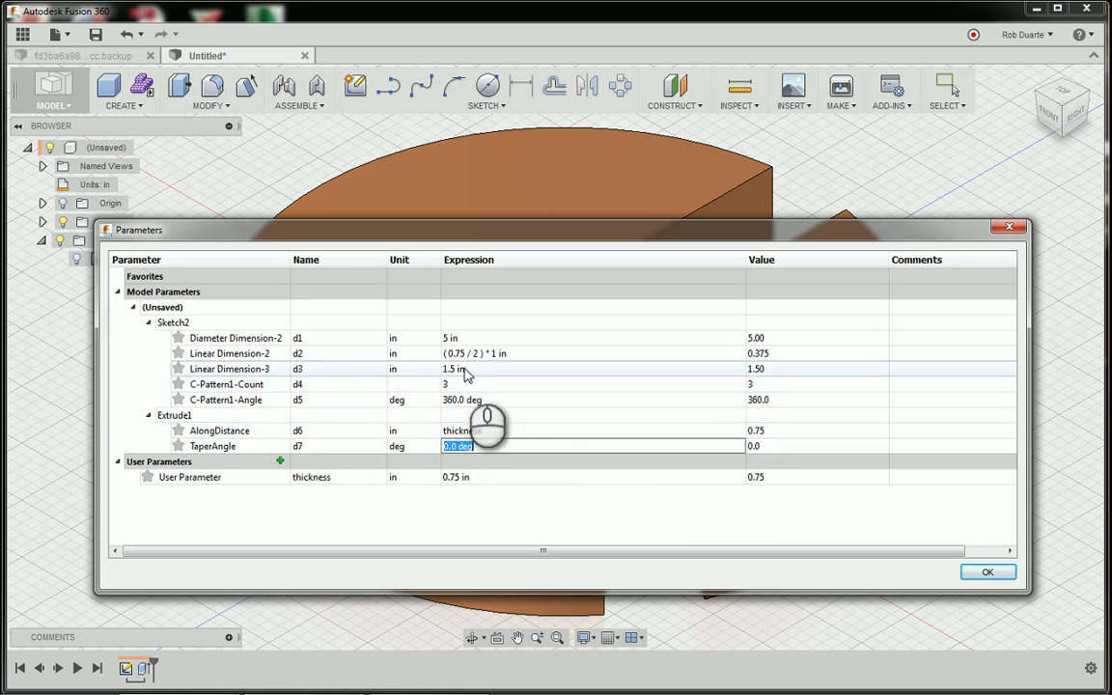
left_click(986, 572)
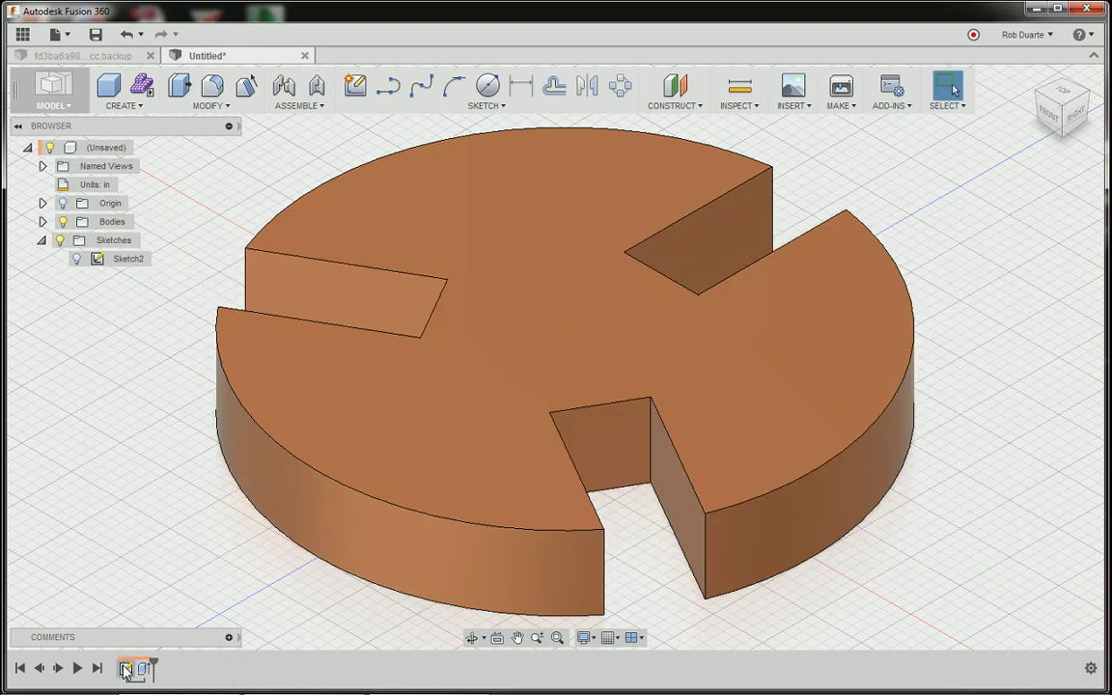
Edit Sketch2, replace the 0.375 slot dimension with a thickness-based expression, then stop the sketch.
right_click(125, 668)
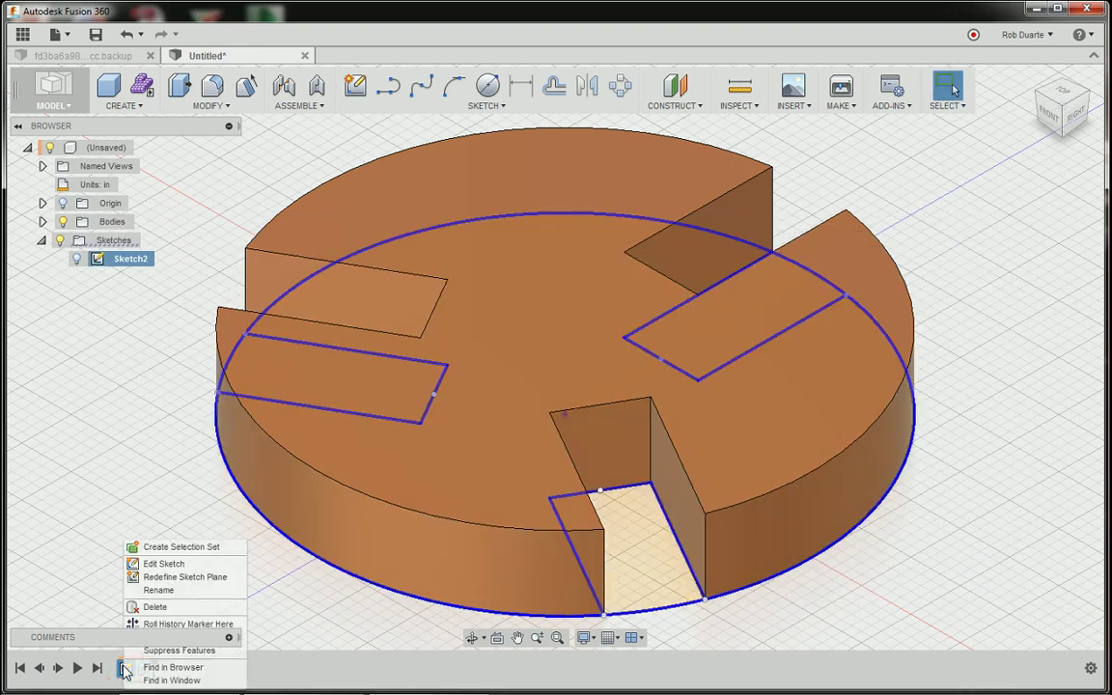
left_click(166, 564)
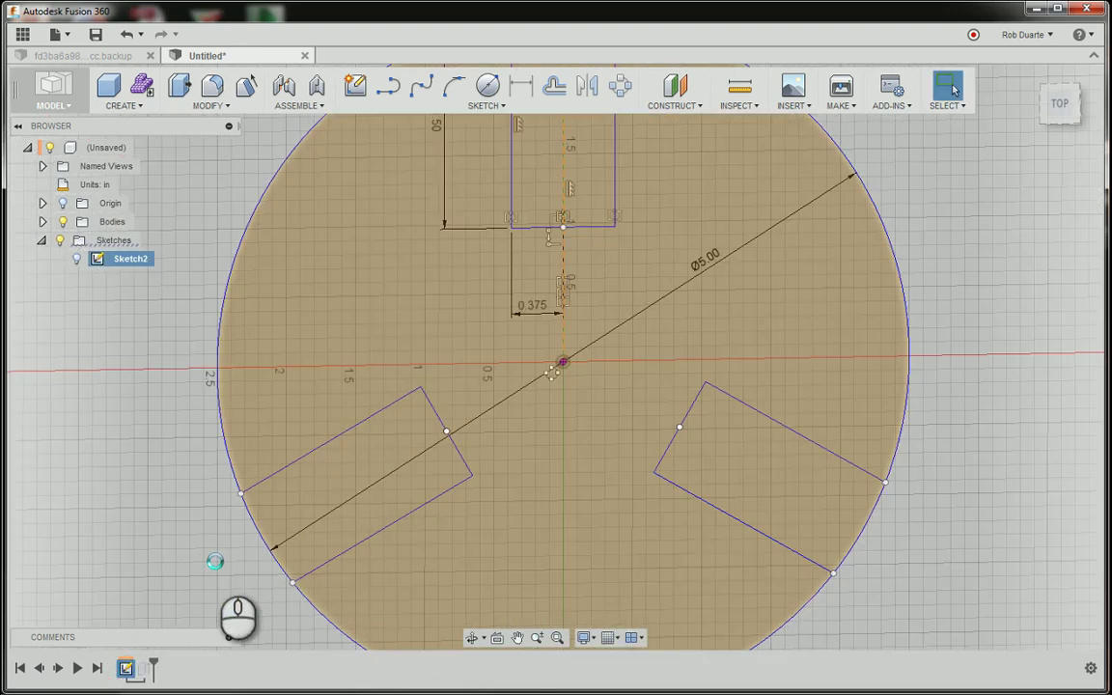
double_click(524, 299)
left_click(553, 306)
key("ctrl+a")
type("thickness")
key("Return")
key("Escape")
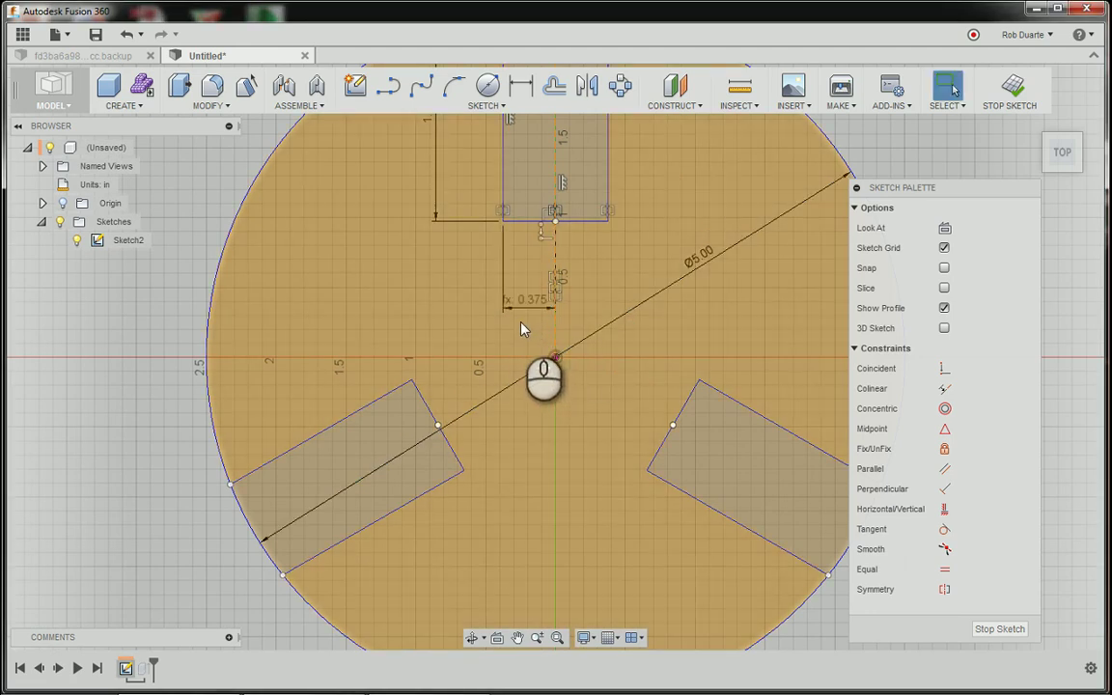
left_click(1011, 90)
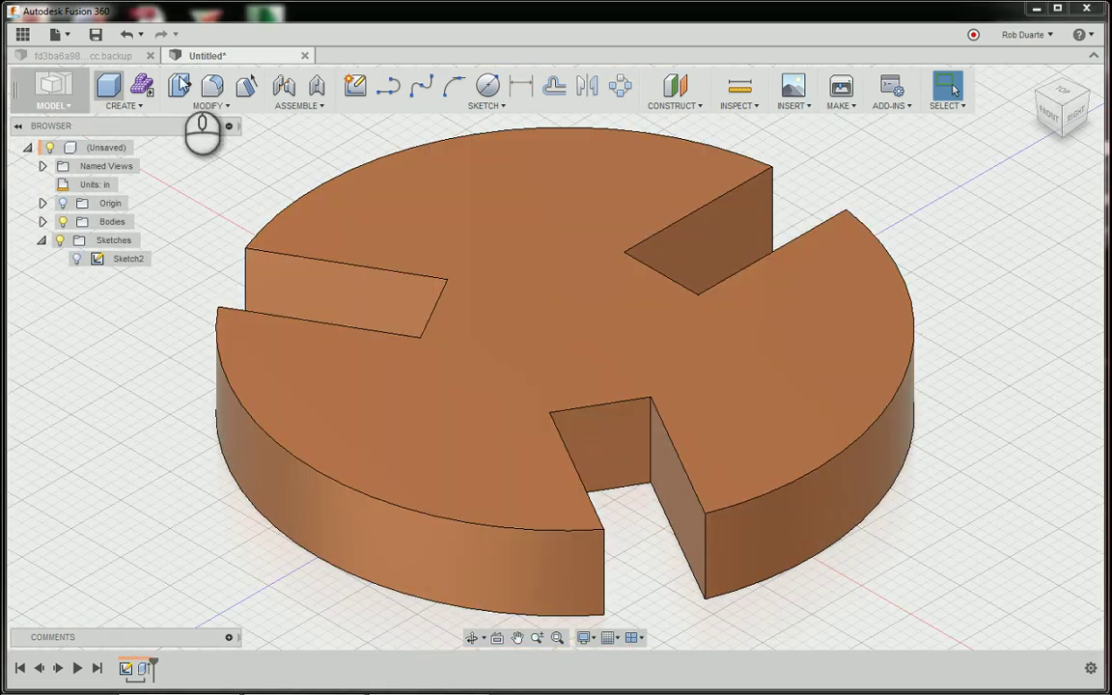
Change the thickness parameter to 0.5 in and watch the disc and slot update.
left_click(205, 108)
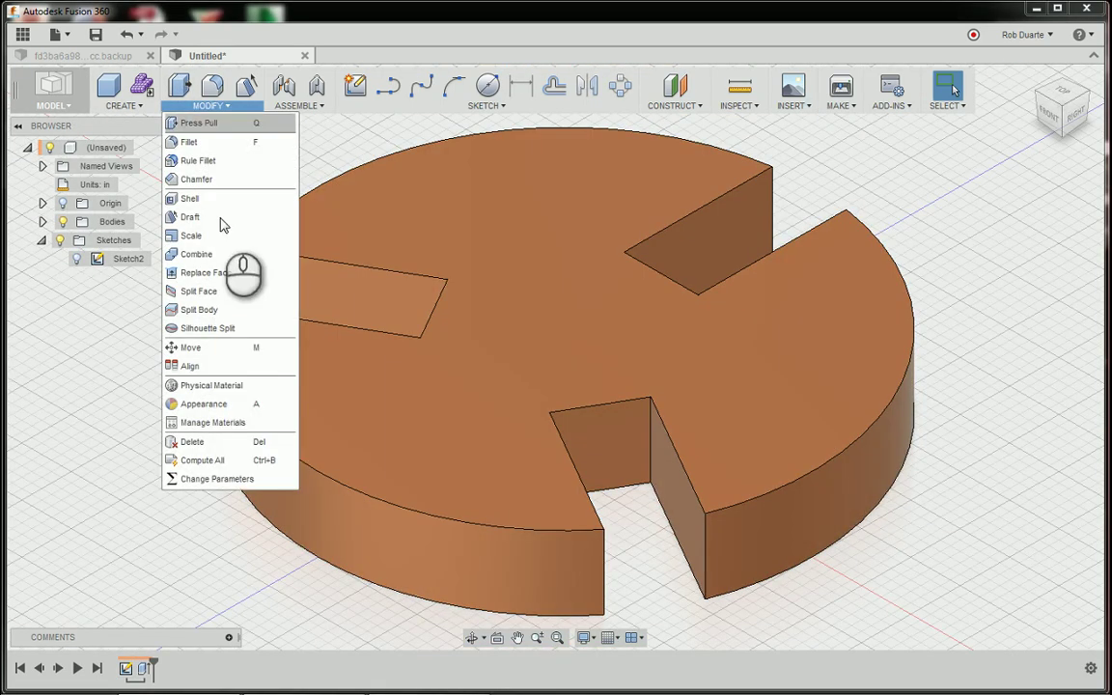
left_click(220, 476)
left_click(457, 477)
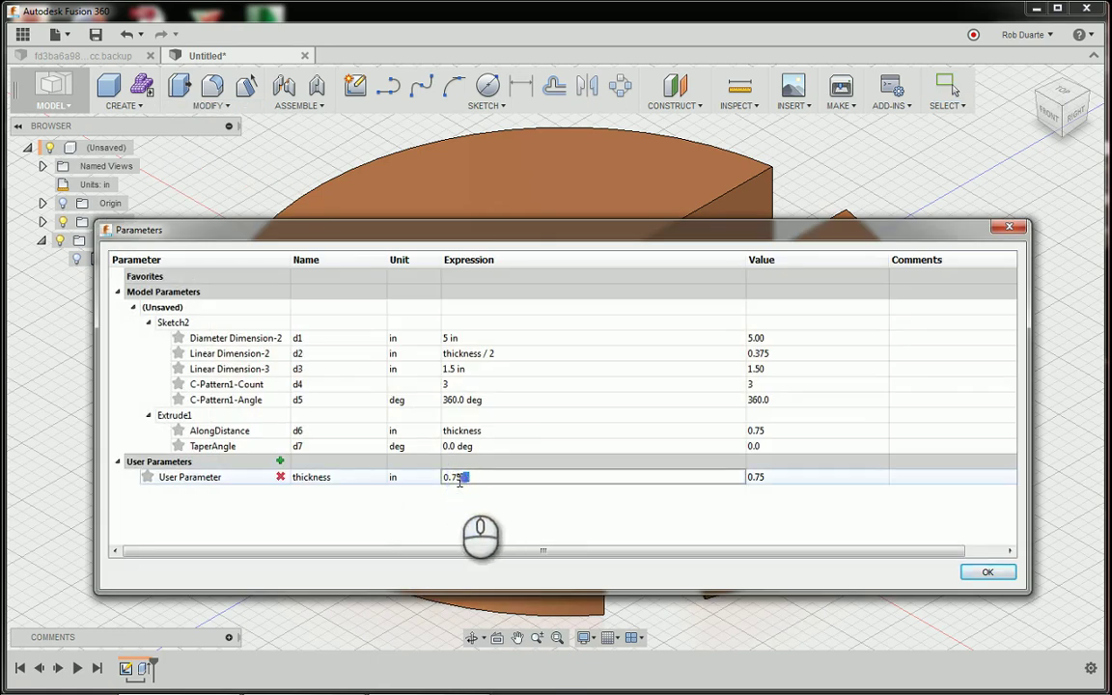
left_click(983, 574)
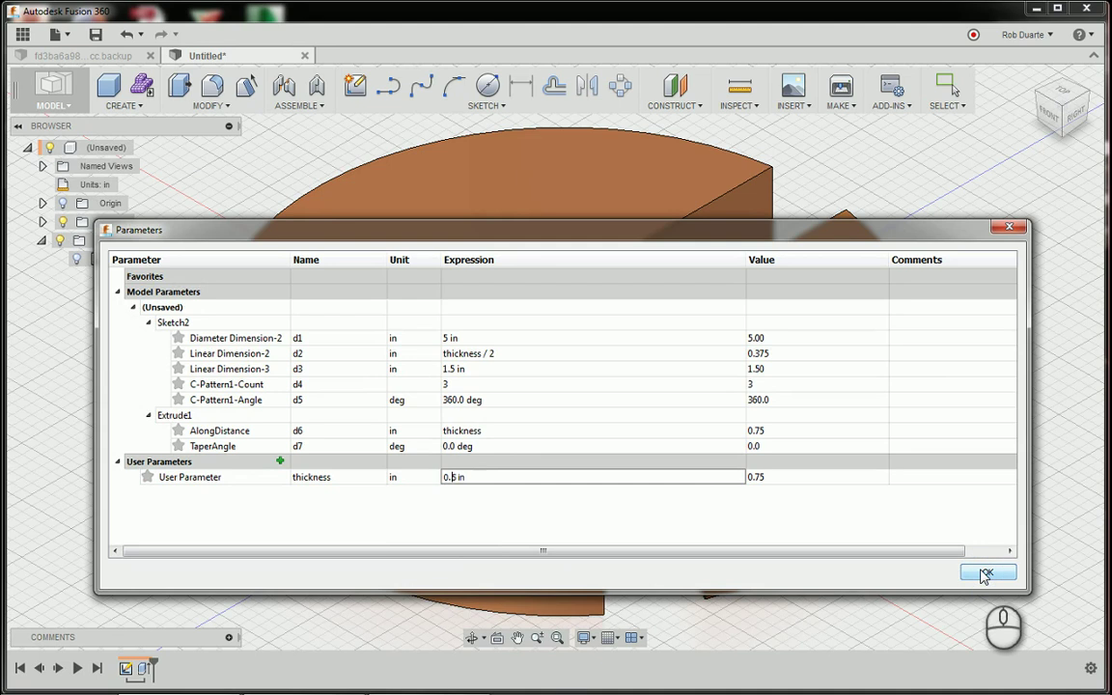
left_click(985, 576)
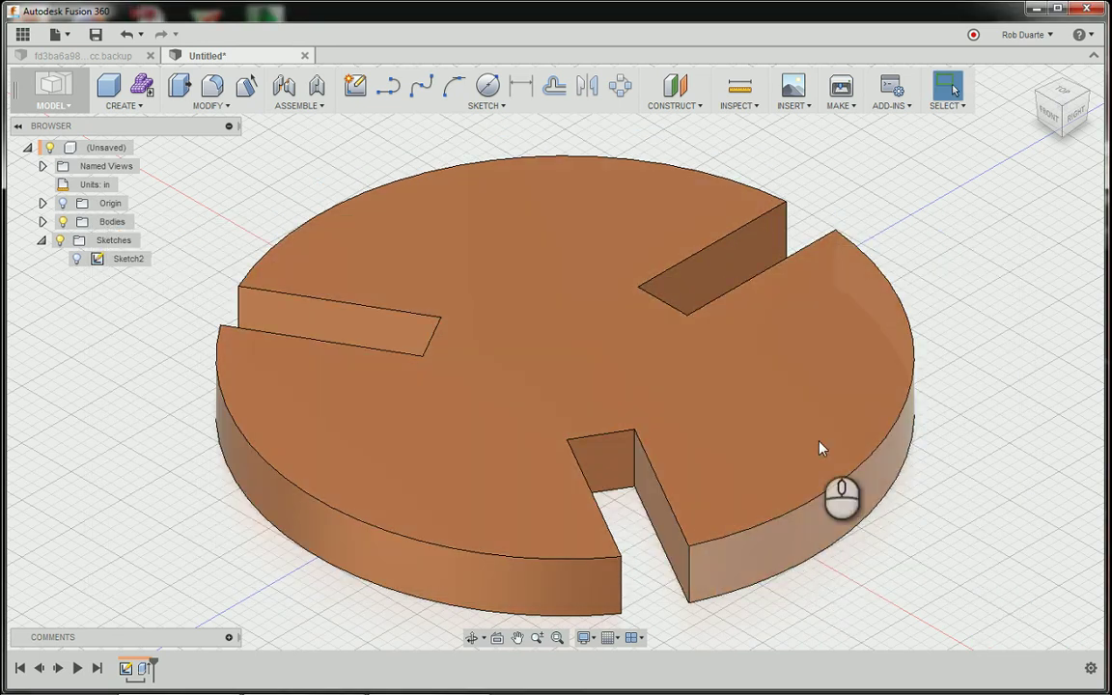
Restore the thickness parameter to 0.75 in and view the disc from the top.
left_click(226, 106)
left_click(229, 481)
left_click(449, 473)
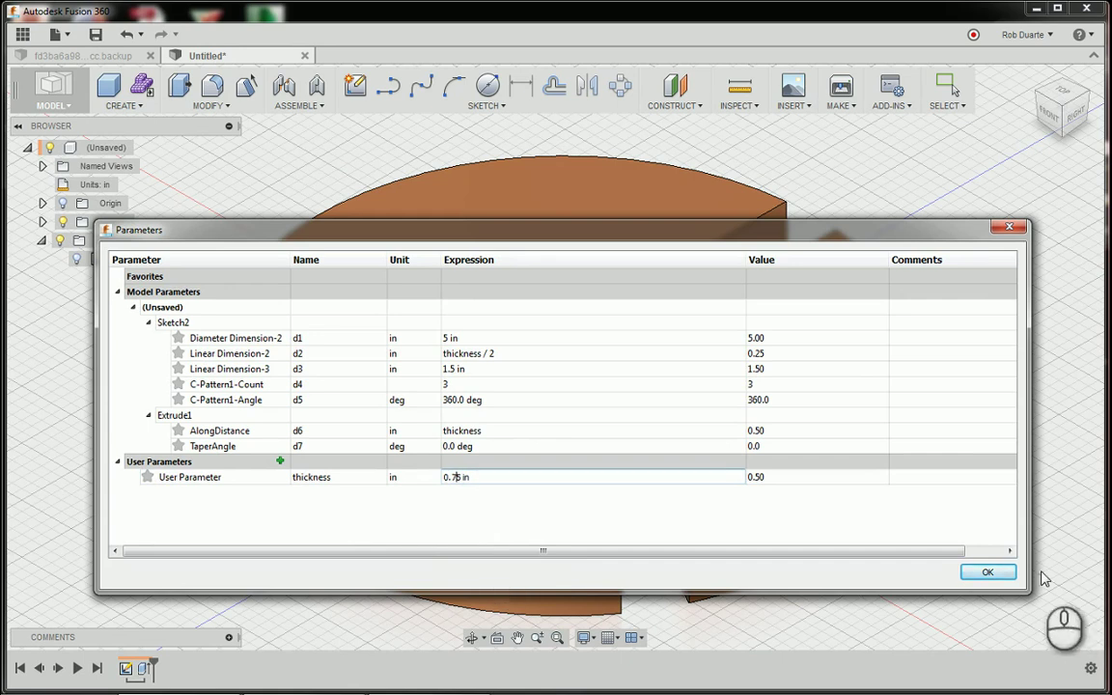
left_click(989, 574)
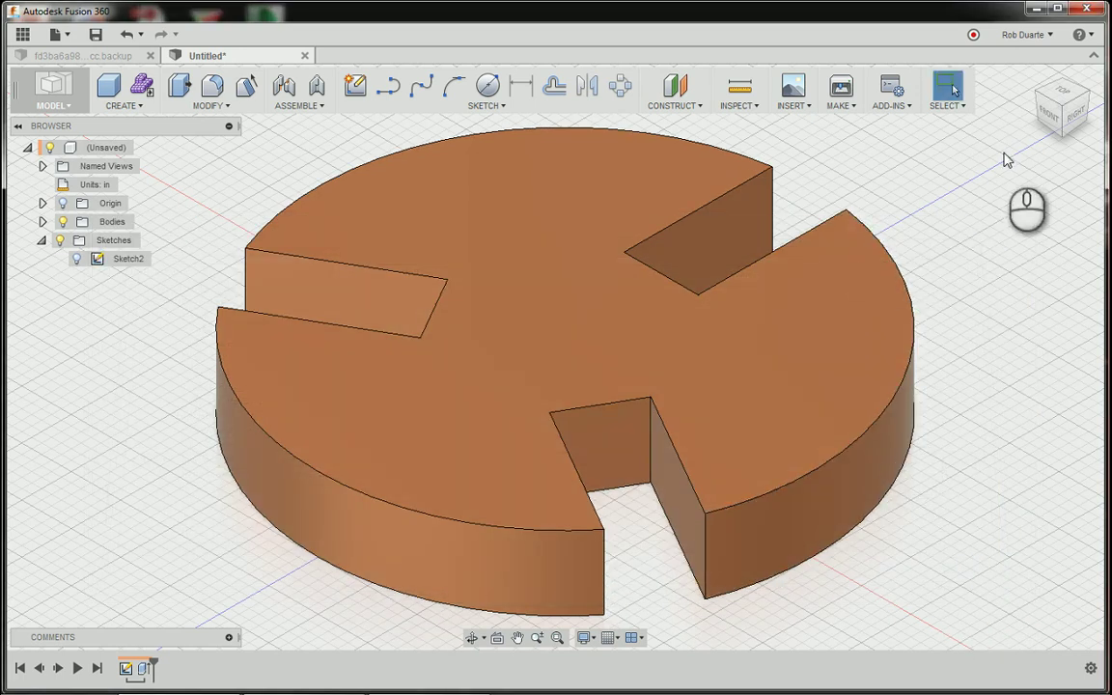
left_click(1062, 96)
scroll(569, 214, "down", 2)
middle_click_drag(571, 204, 526, 340)
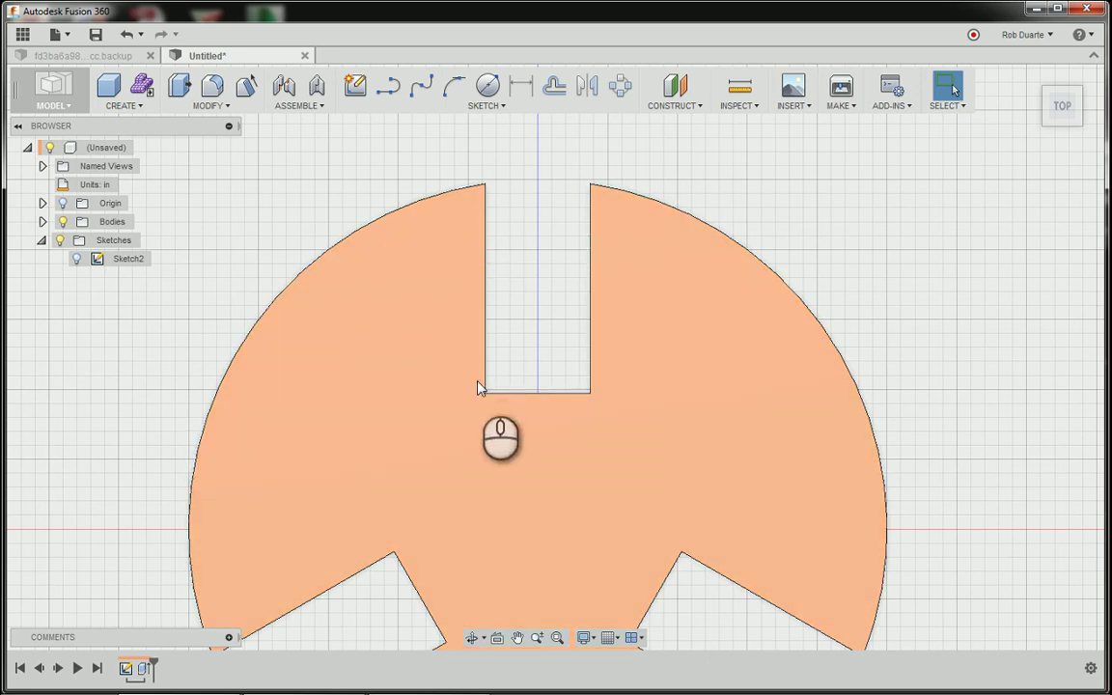
left_click(596, 270)
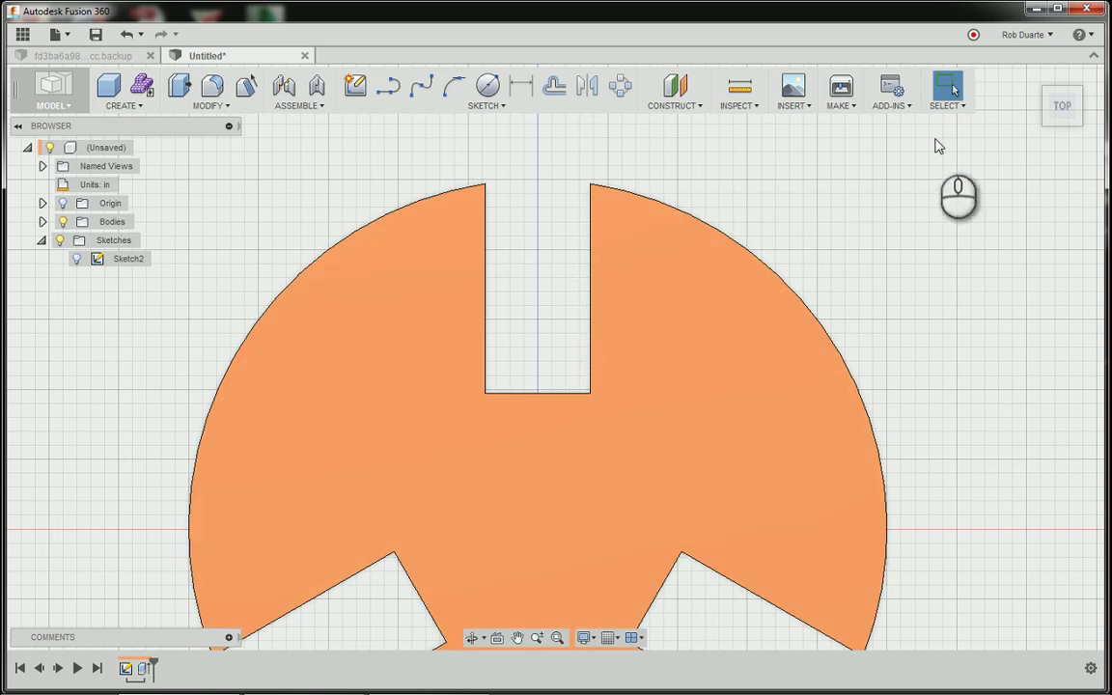
Return to the home view, centre the disc, and make Sketch2's outlines visible on the body.
left_click(1033, 77)
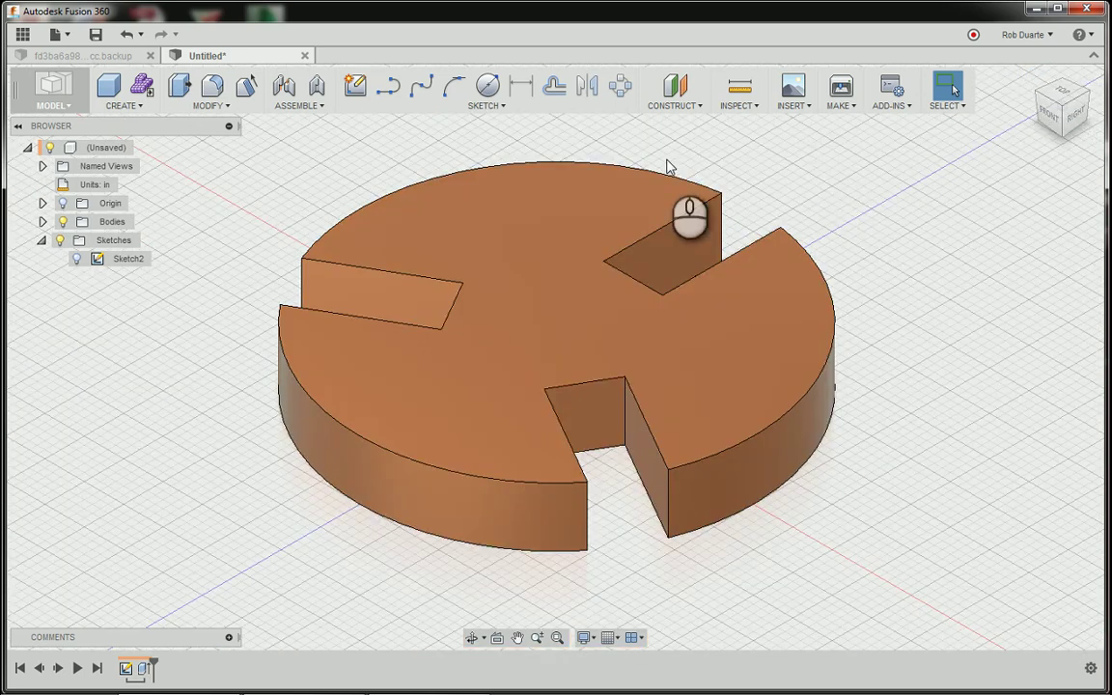
middle_click_drag(700, 153, 648, 176)
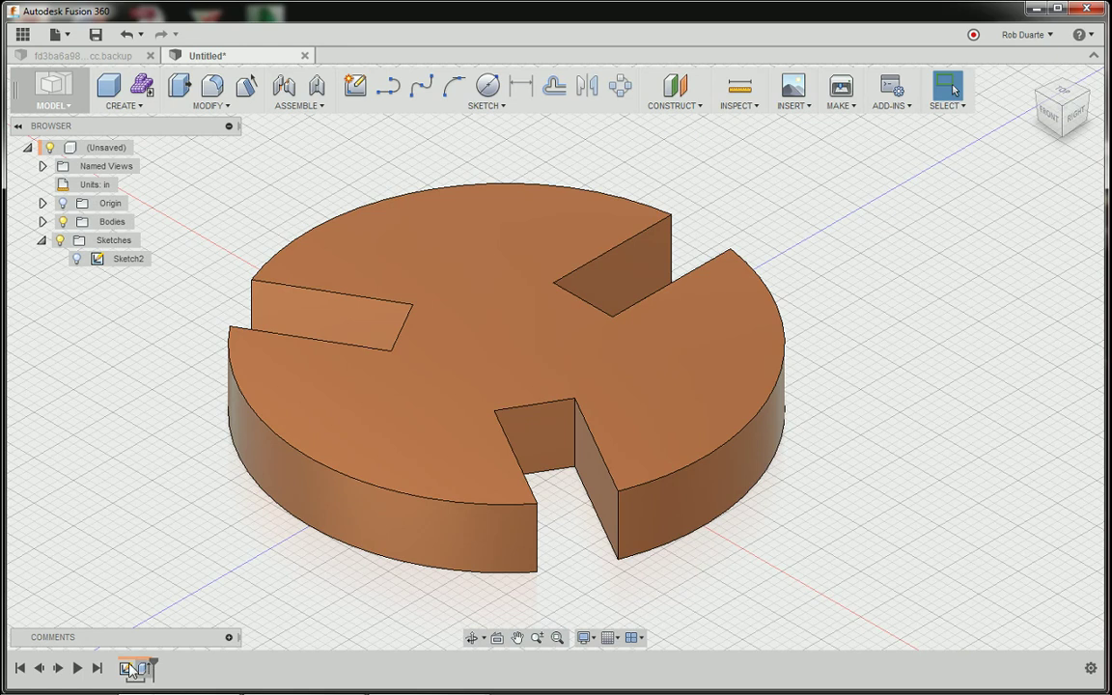
left_click(75, 260)
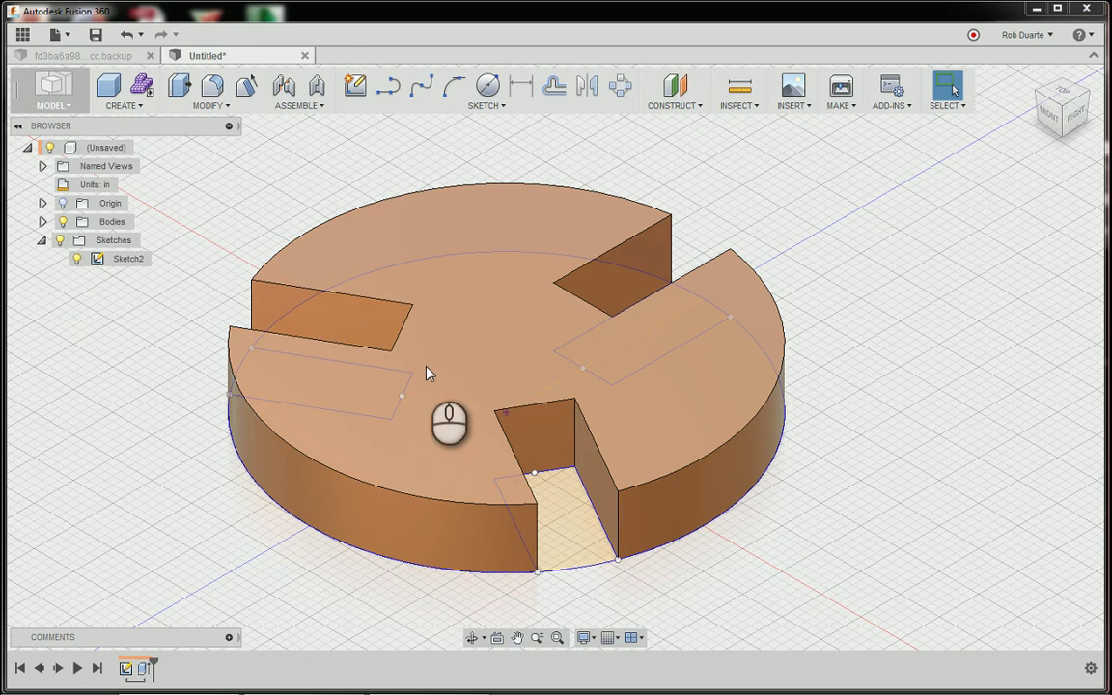
left_click(77, 259)
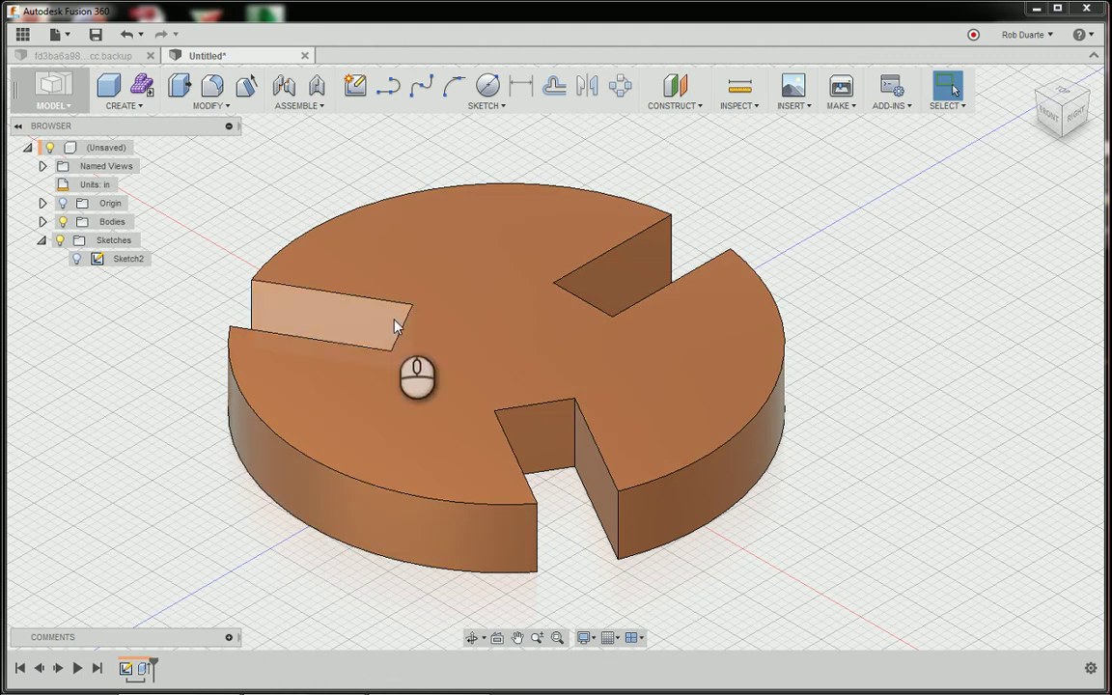
left_click(77, 260)
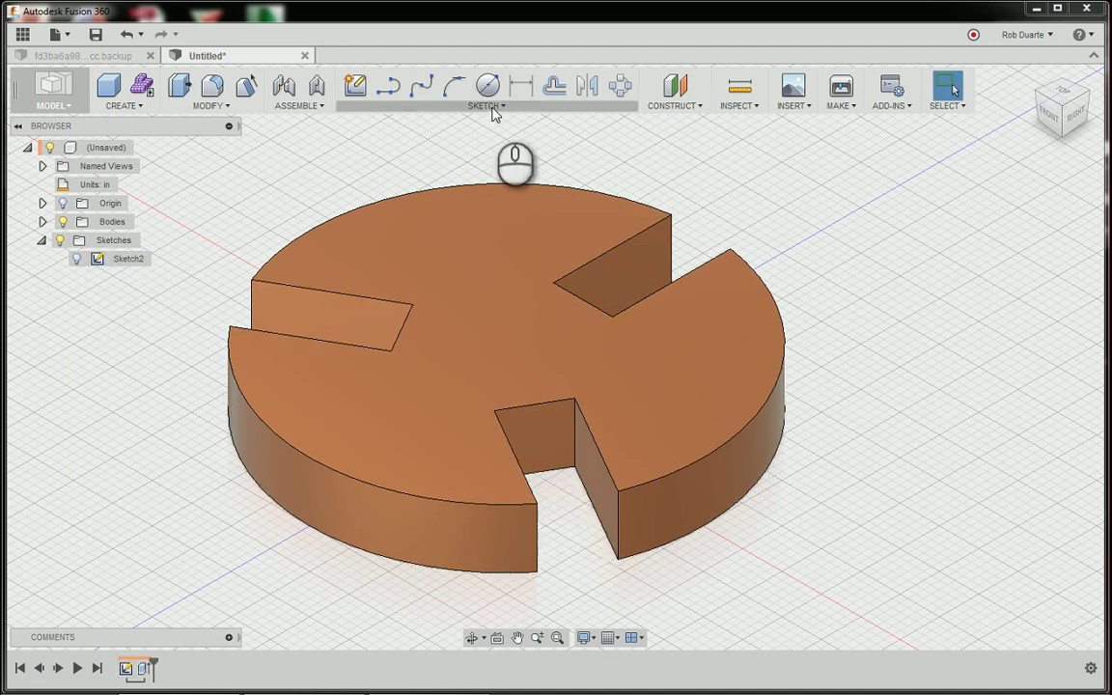
Start a sketch on the disc's top face with a vertical line up the top slot's middle.
left_click(355, 85)
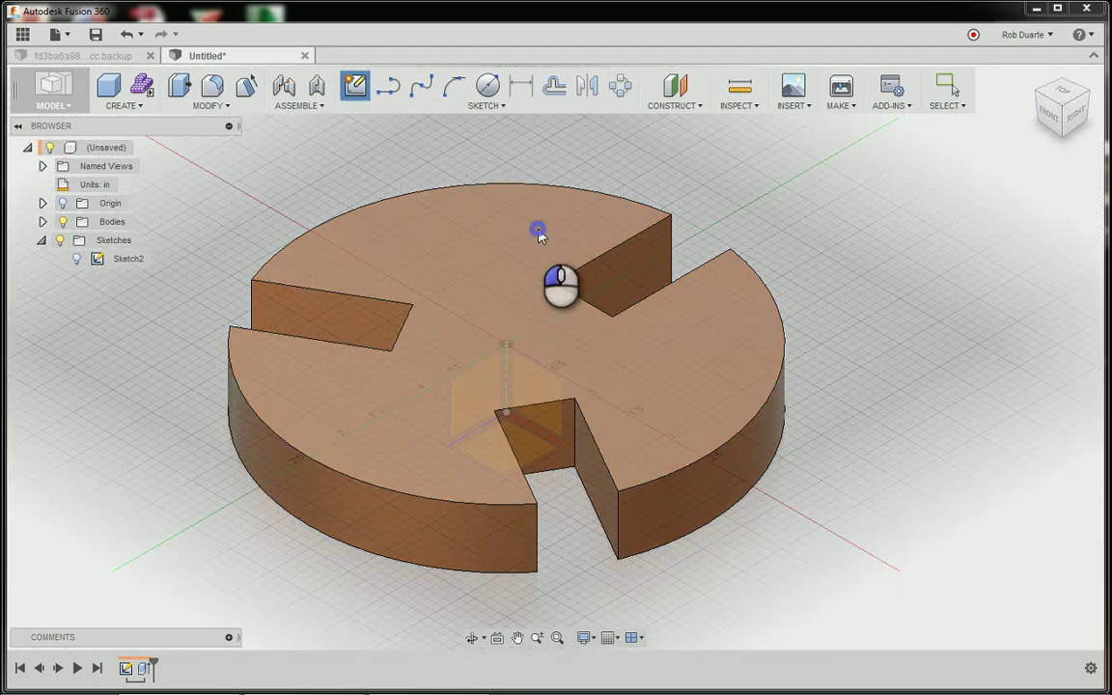
left_click(541, 235)
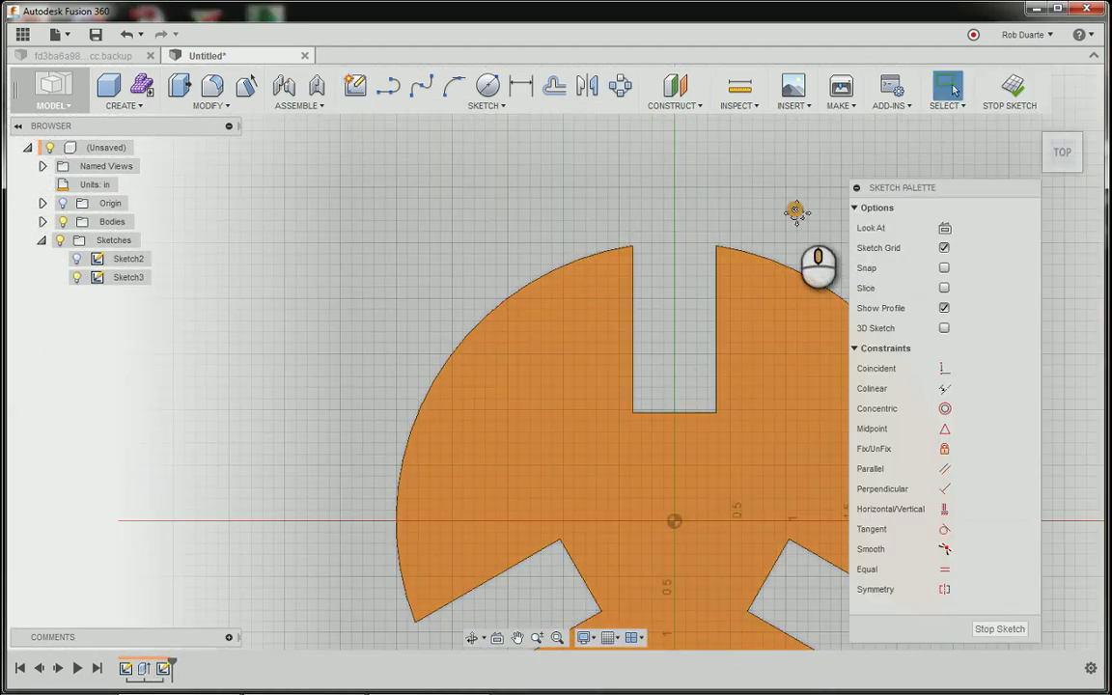
scroll(488, 357, "down", 1)
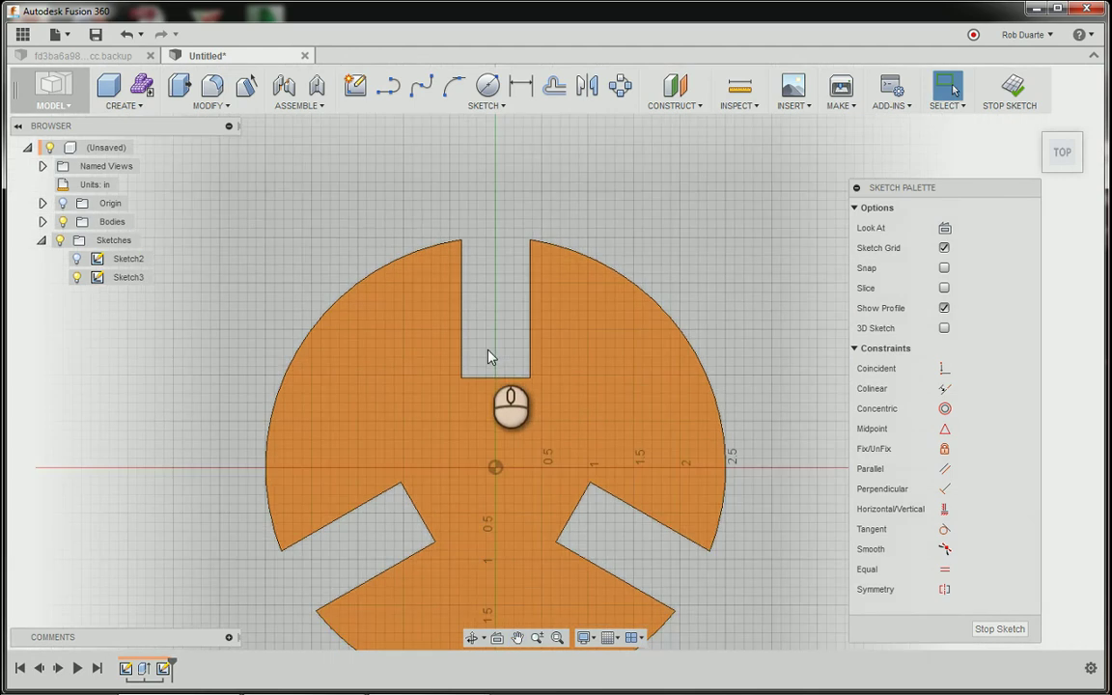
scroll(488, 358, "up", 3)
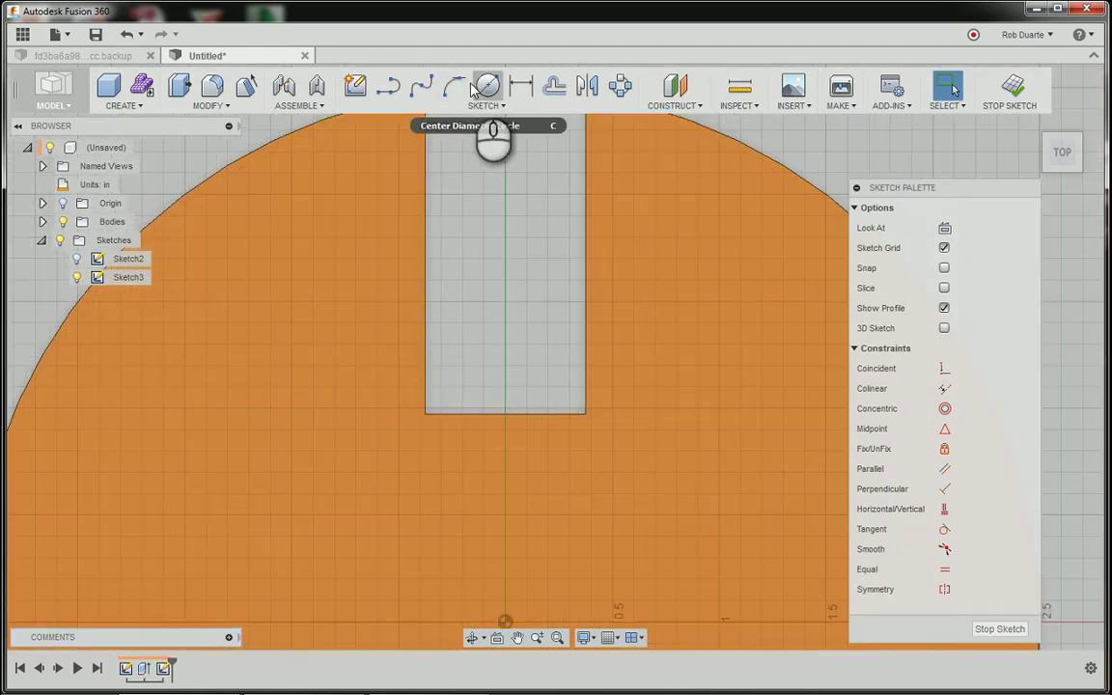
scroll(446, 204, "down", 3)
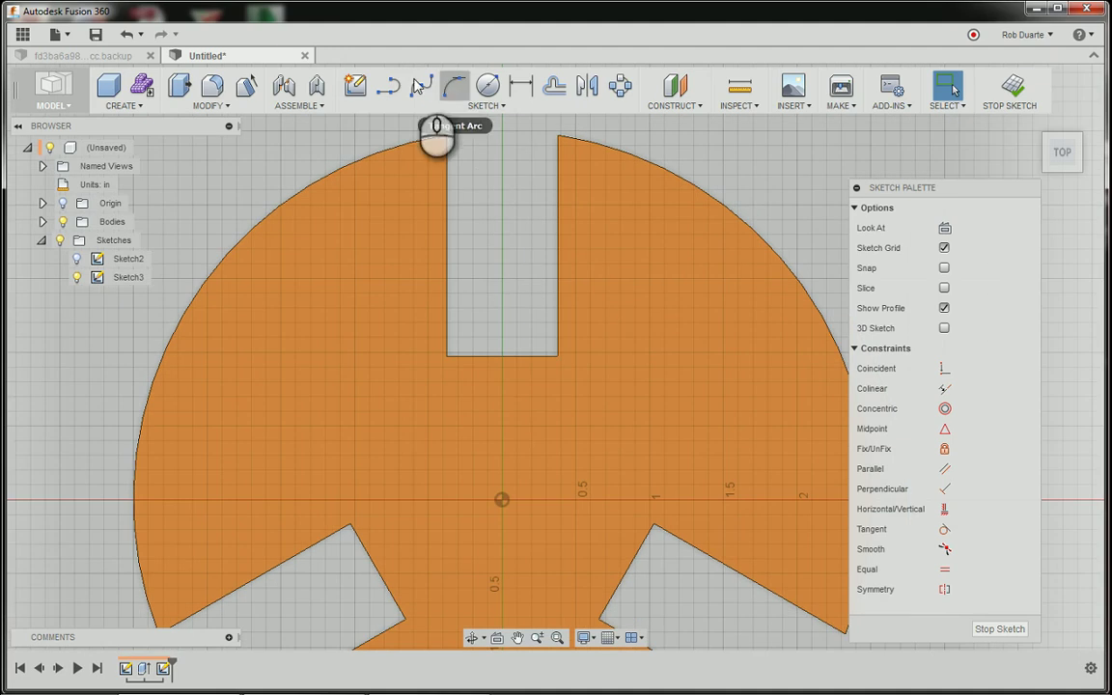
left_click(391, 87)
left_click(503, 356)
left_click(502, 154)
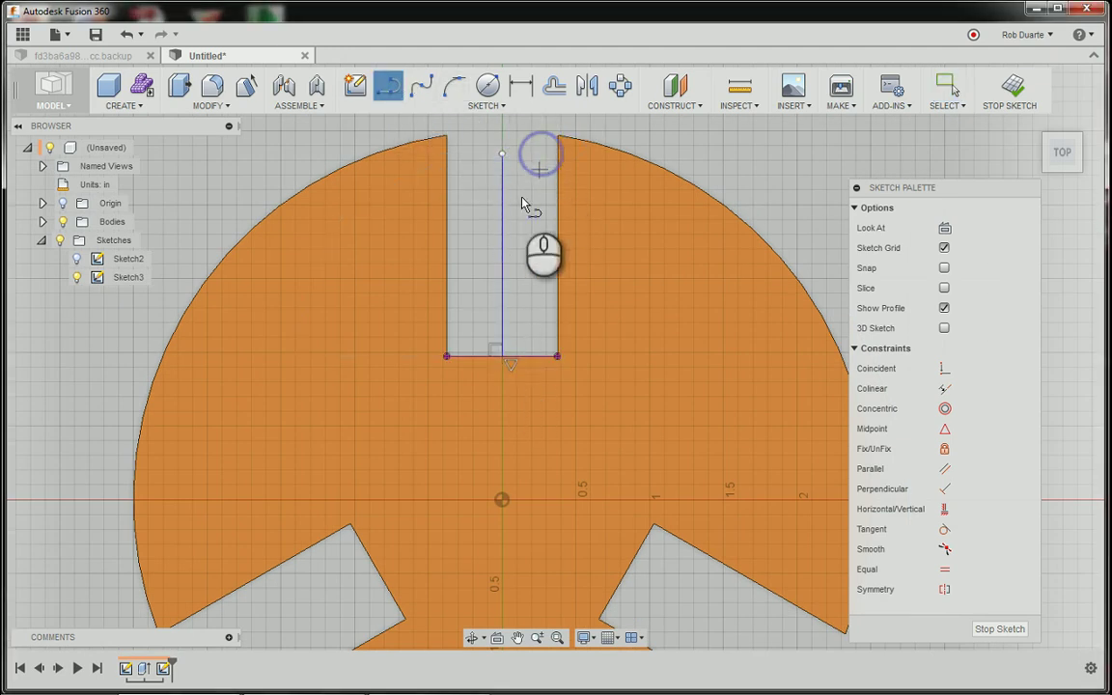
key("Escape")
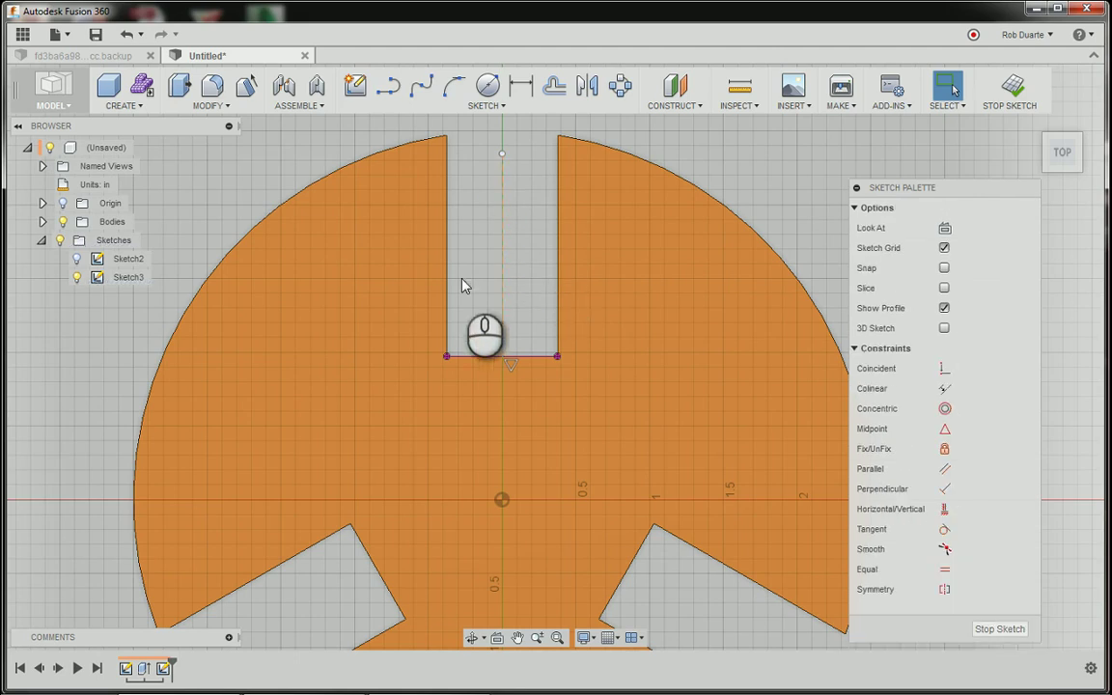
Draw a diagonal line from the slot's lower-left corner, dimensioned 45° to the slot bottom.
left_click(389, 87)
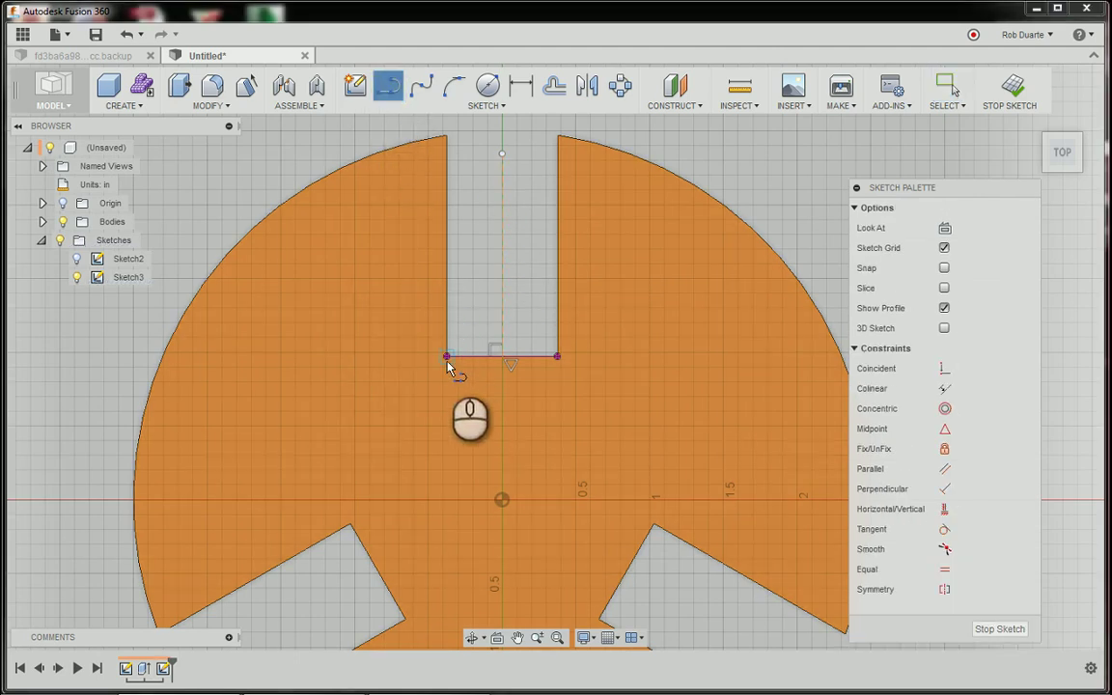
left_click(447, 357)
left_click(487, 310)
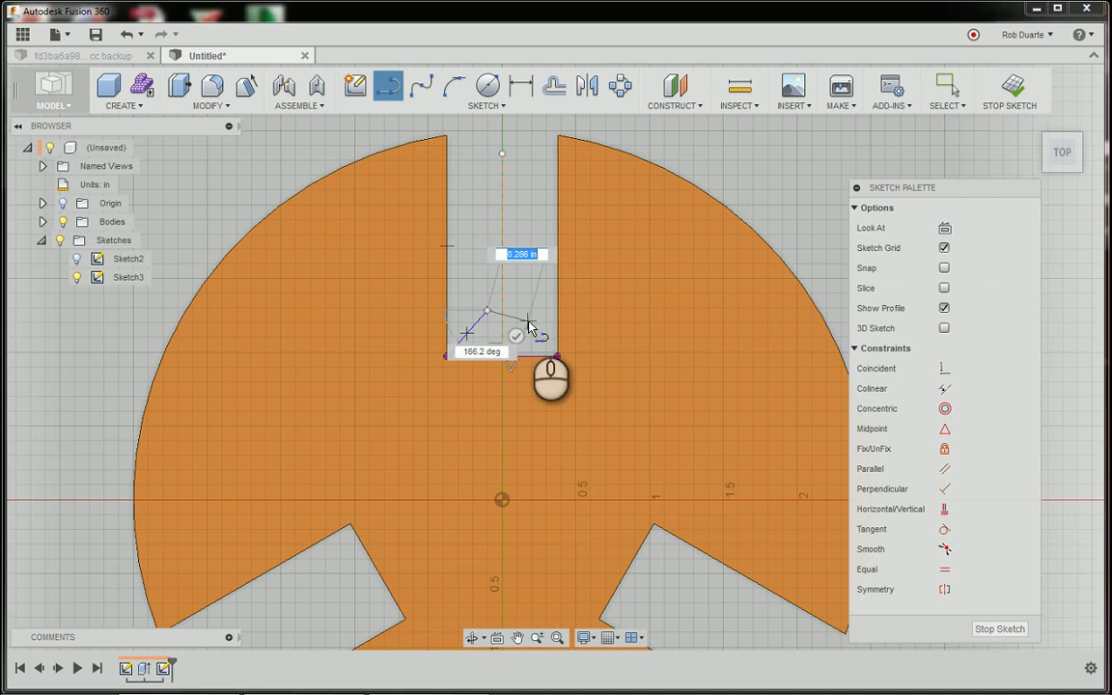
key("Escape")
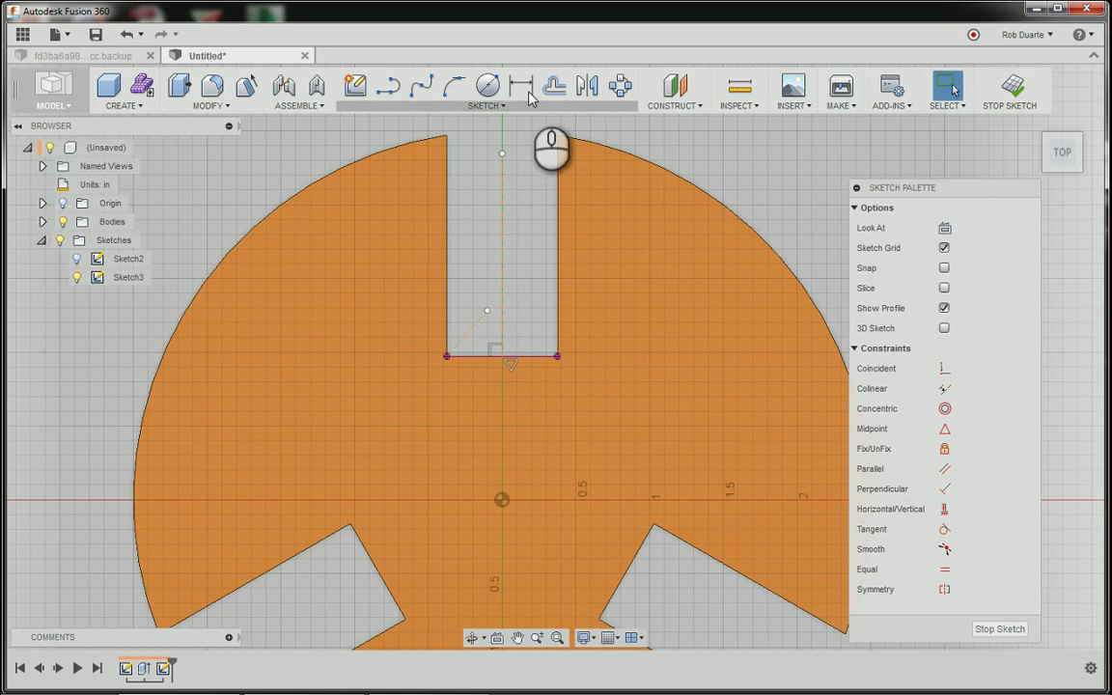
left_click(520, 86)
left_click(471, 329)
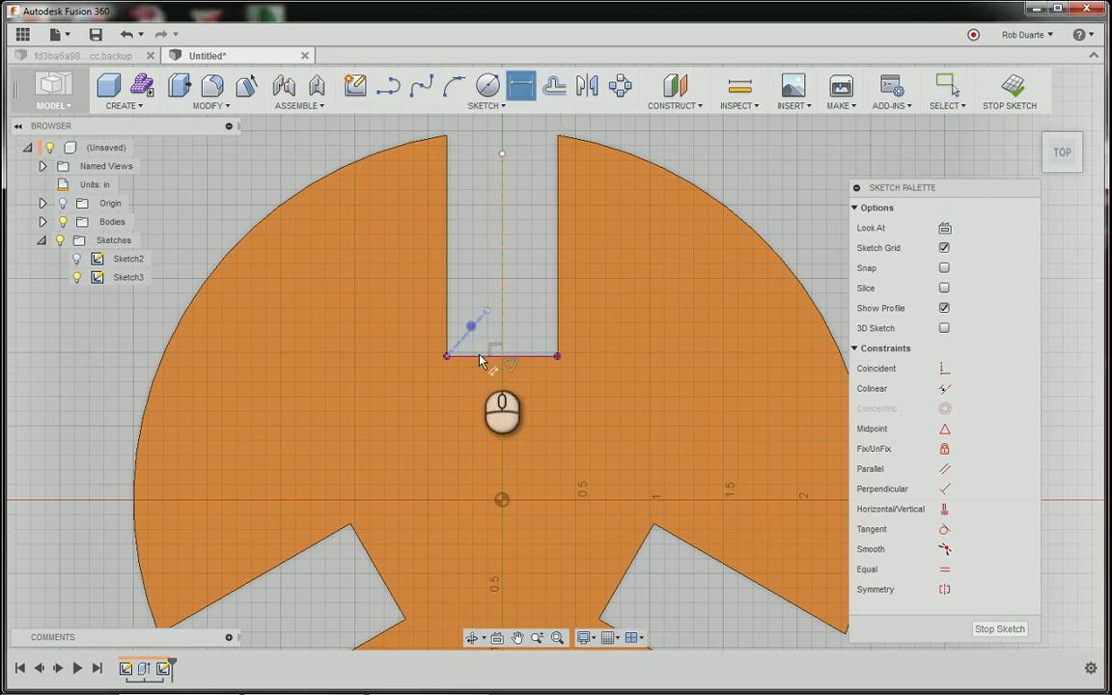
left_click(478, 355)
left_click(645, 304)
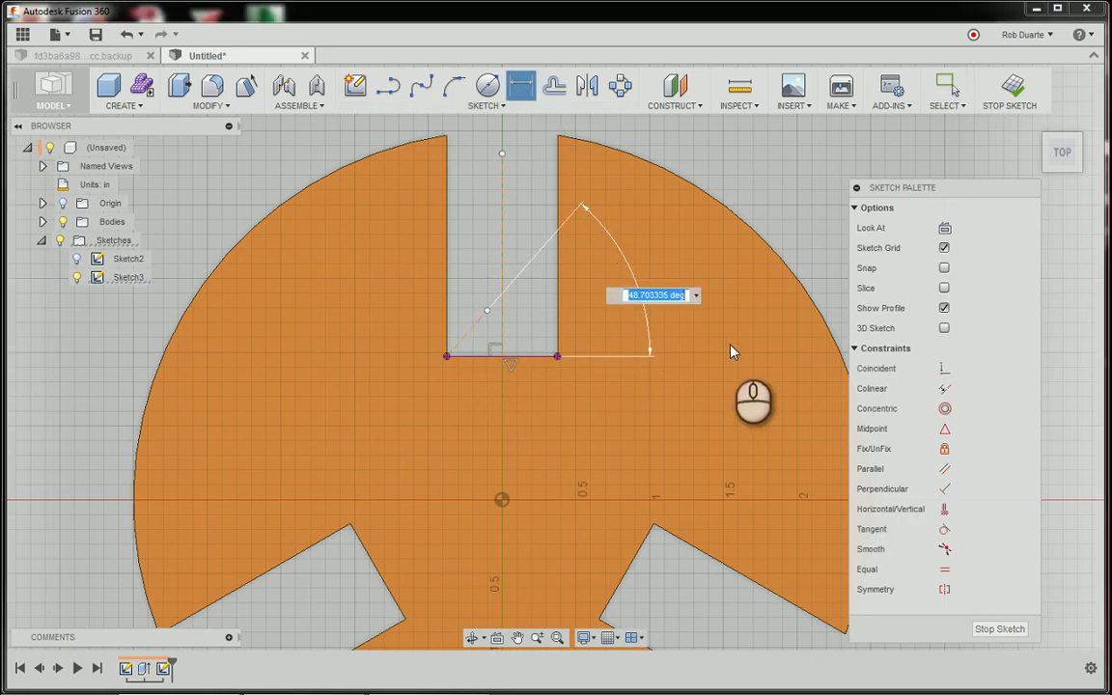
key("Return")
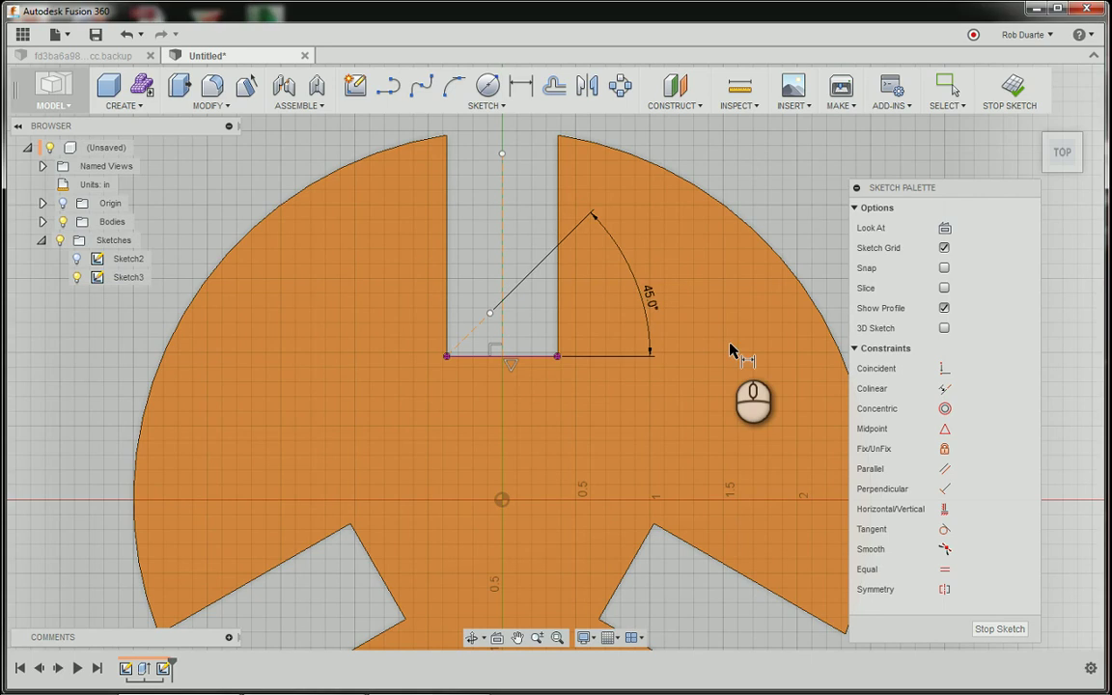
Draw a 0.25 in diameter circle centred at the 45° line's end.
left_click(488, 86)
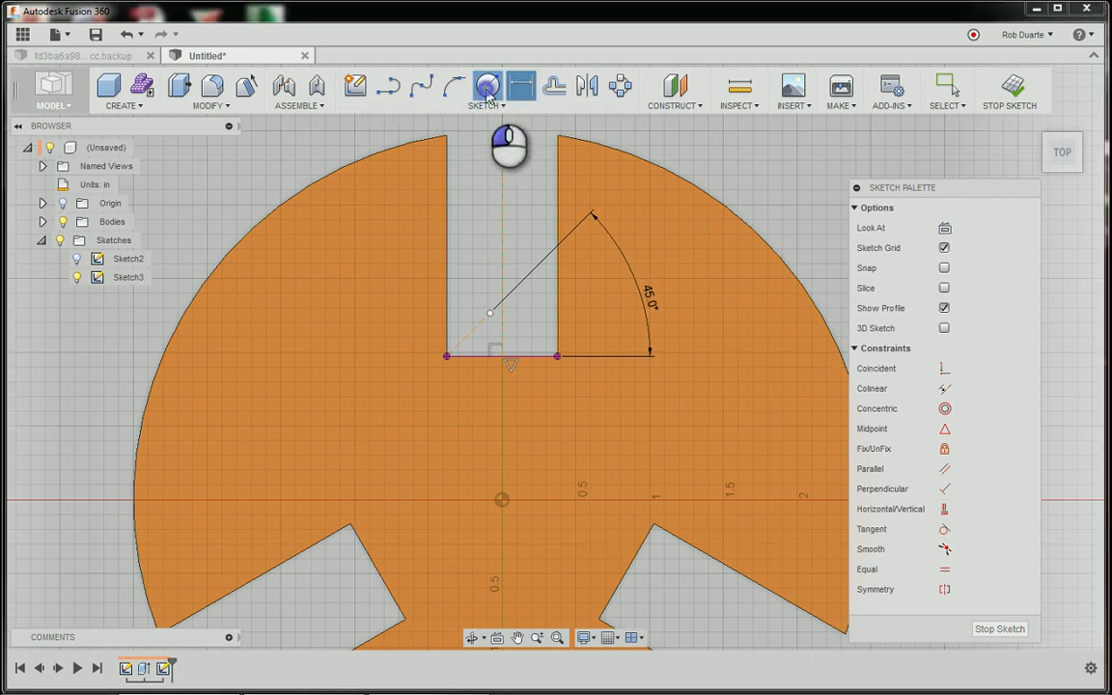
left_click(472, 327)
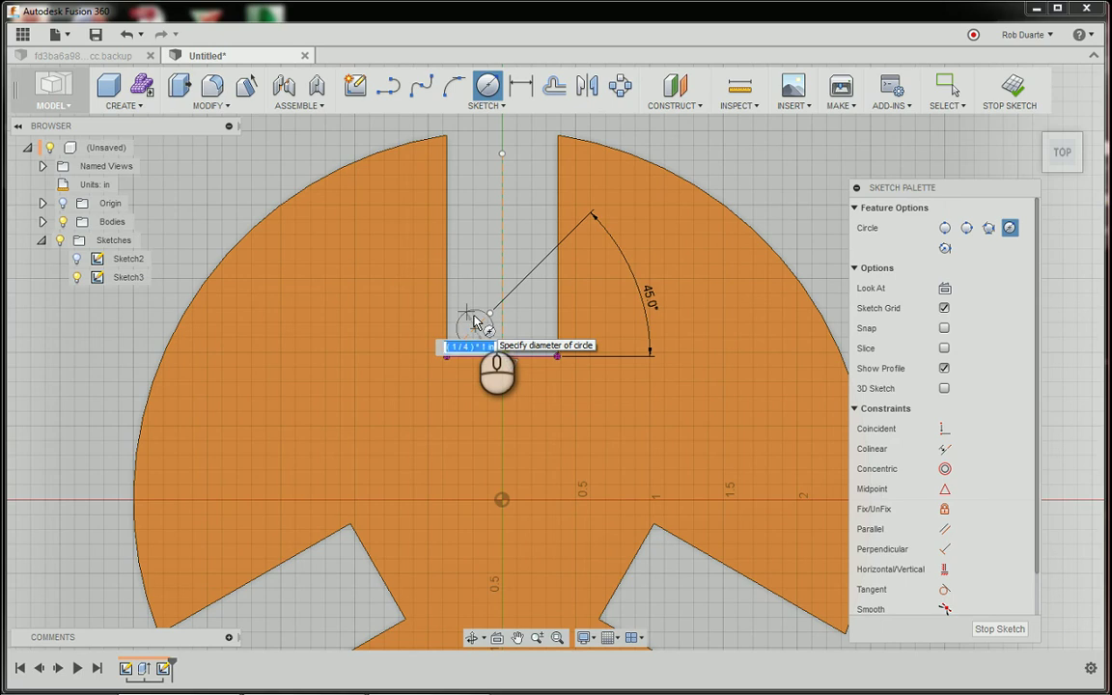
key("Return")
key("Escape")
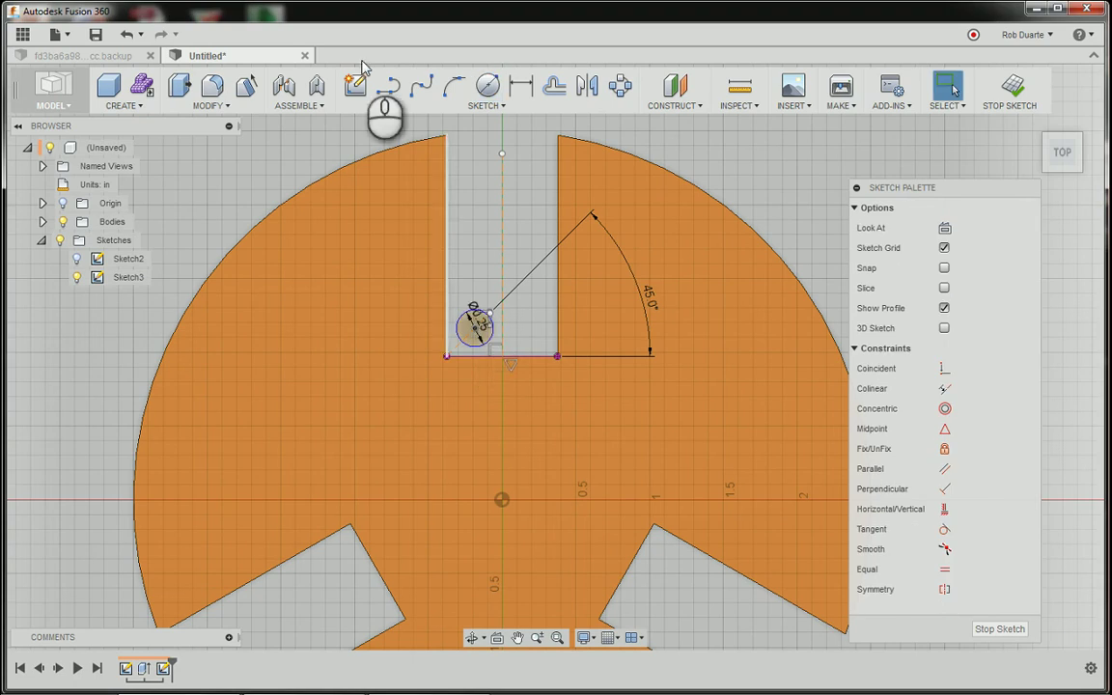
Add the user parameter bit_diameter with expression .25 in.
left_click(230, 106)
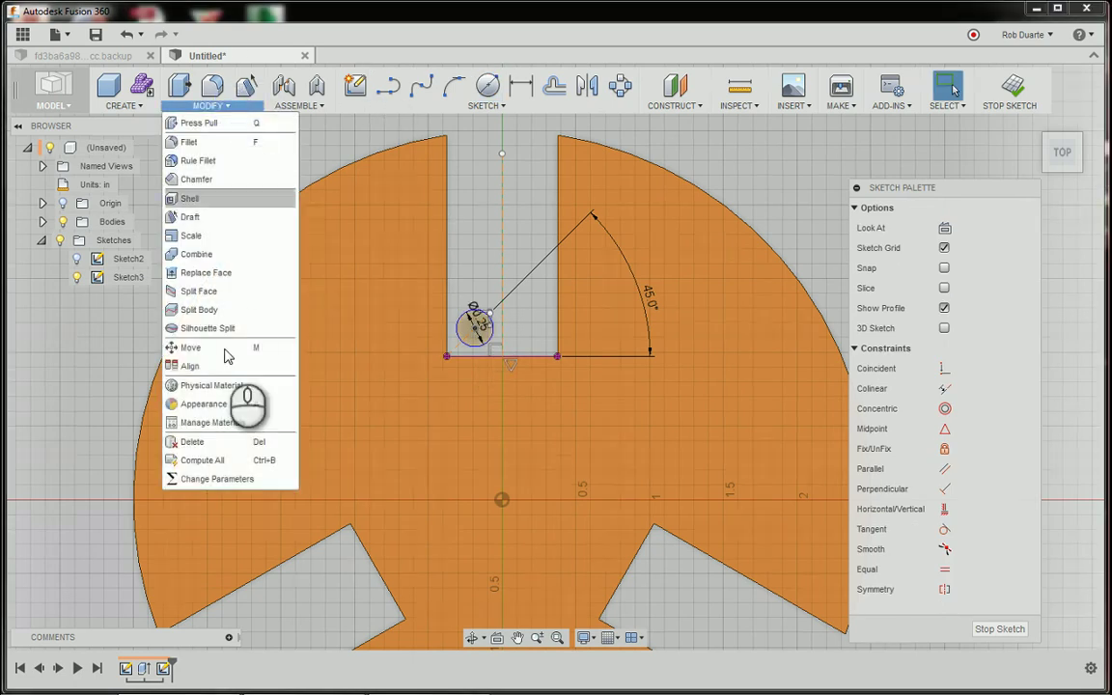
left_click(229, 479)
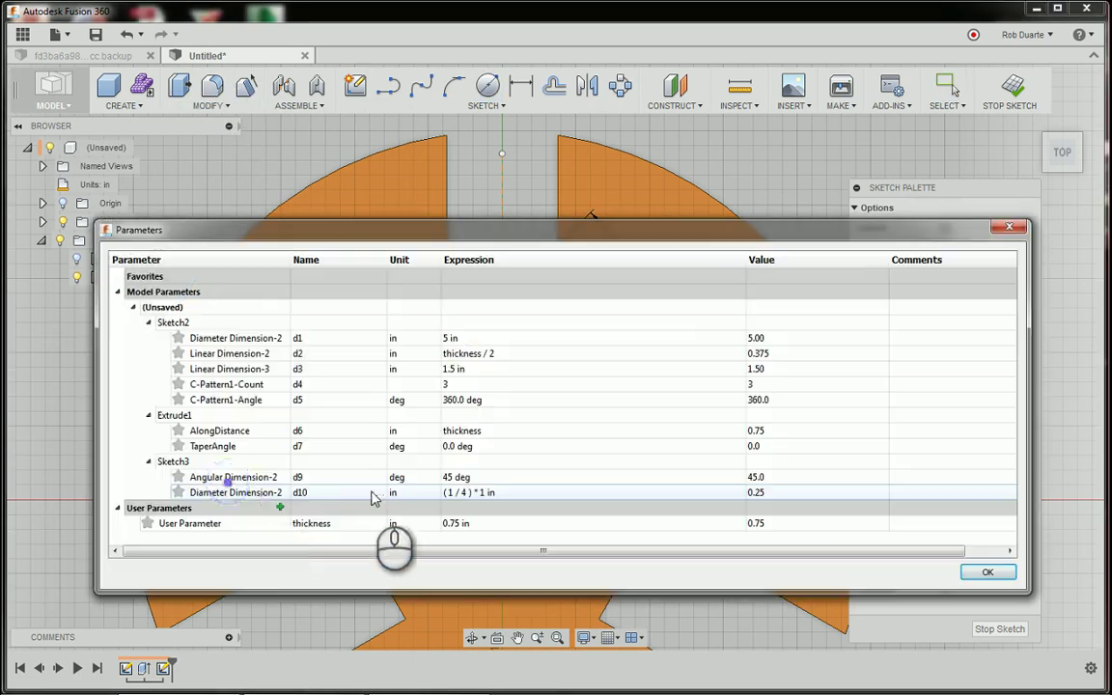
left_click(280, 508)
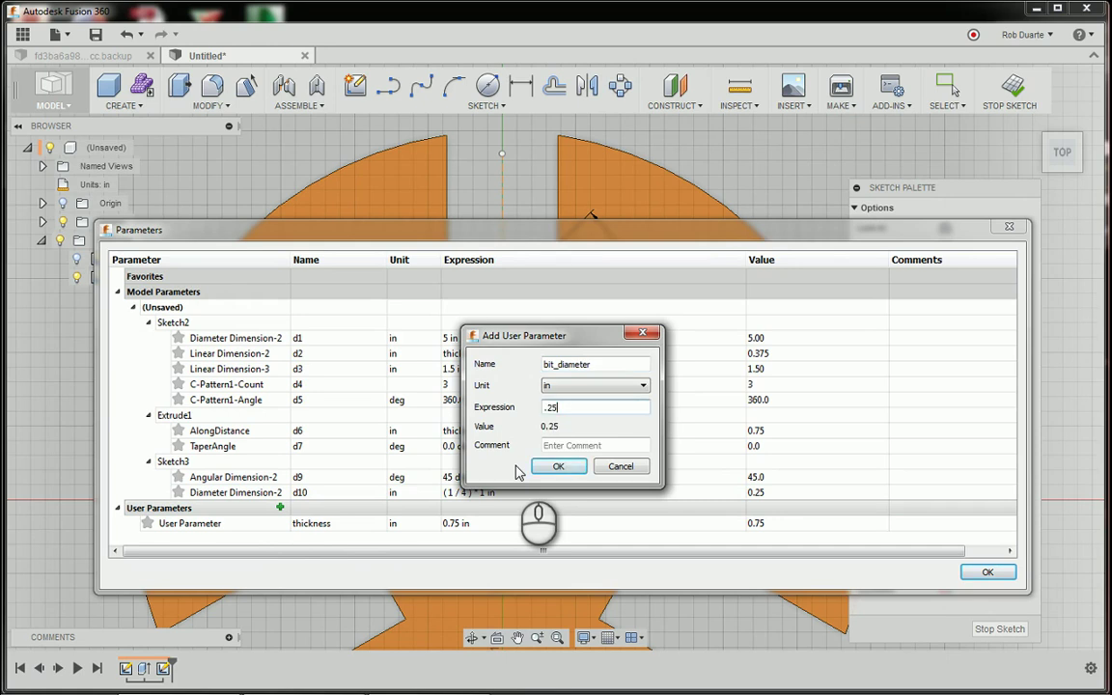
left_click(558, 466)
left_click(984, 573)
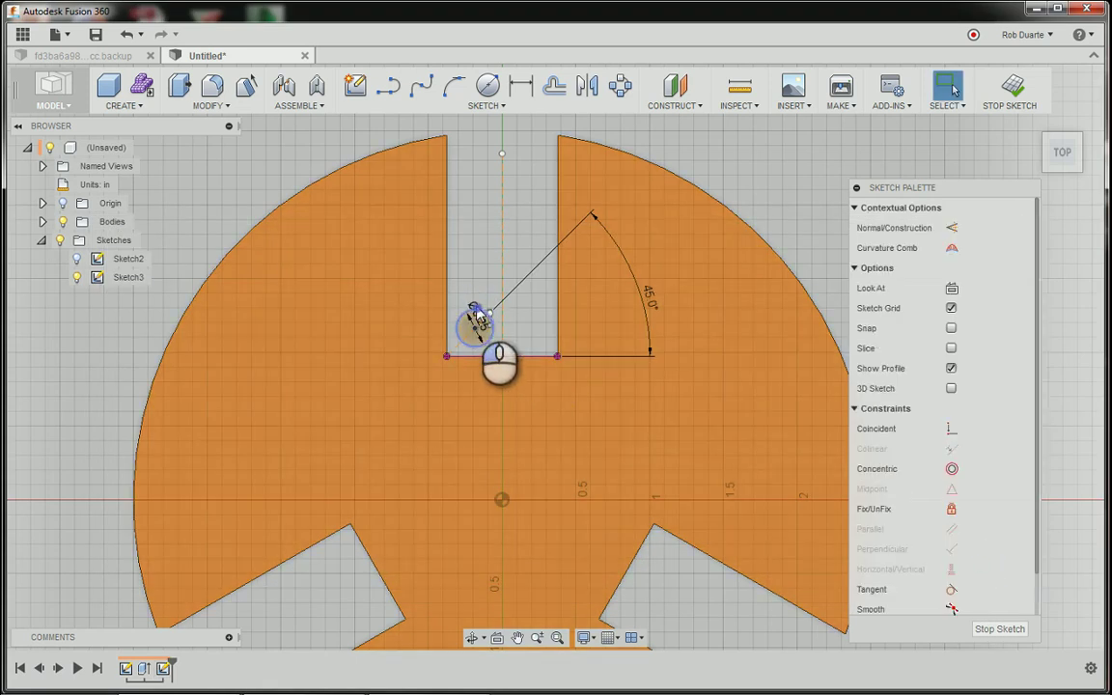
Set the relief circle's diameter dimension to bit_diameter.
left_click(381, 267)
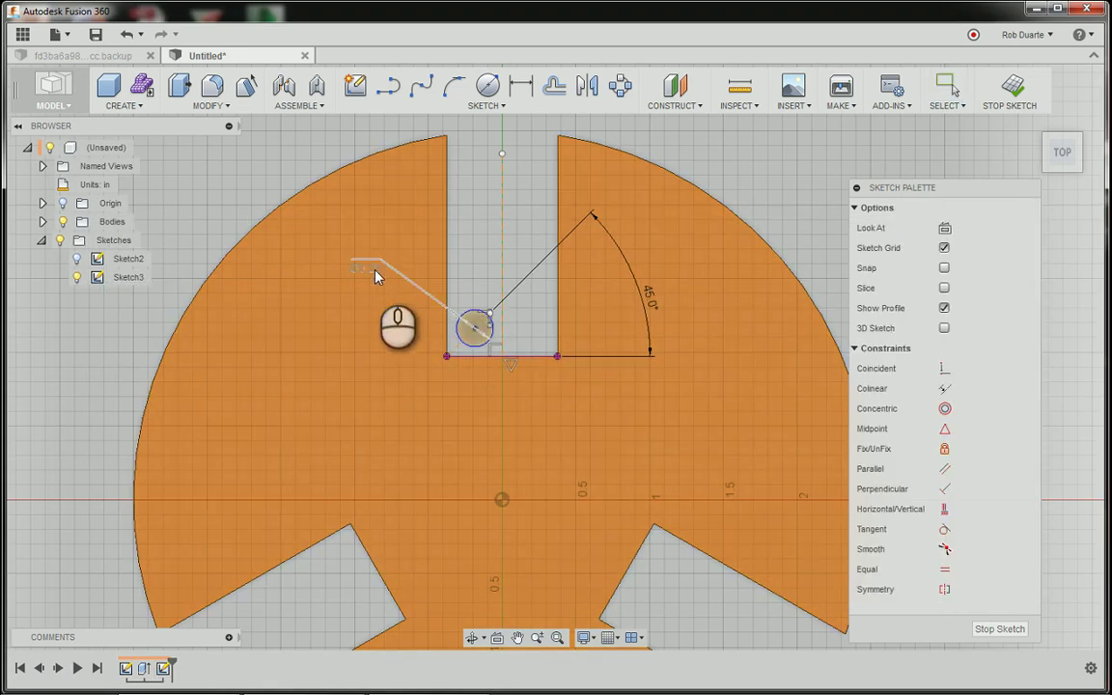
double_click(379, 268)
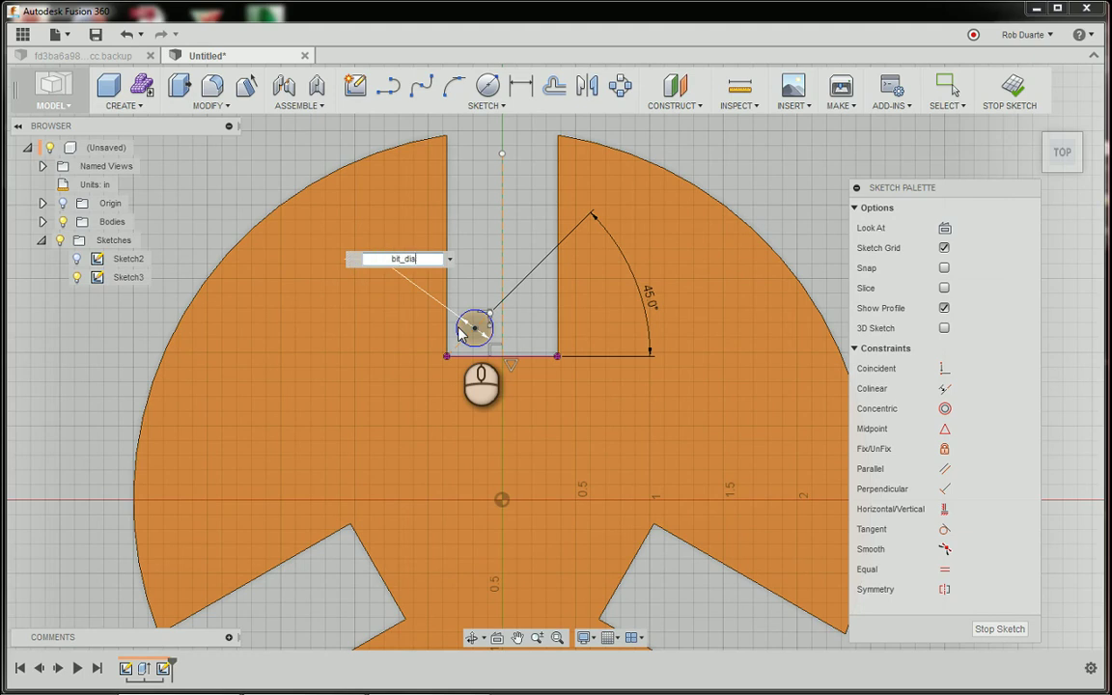
type("bit_diameter")
key("Return")
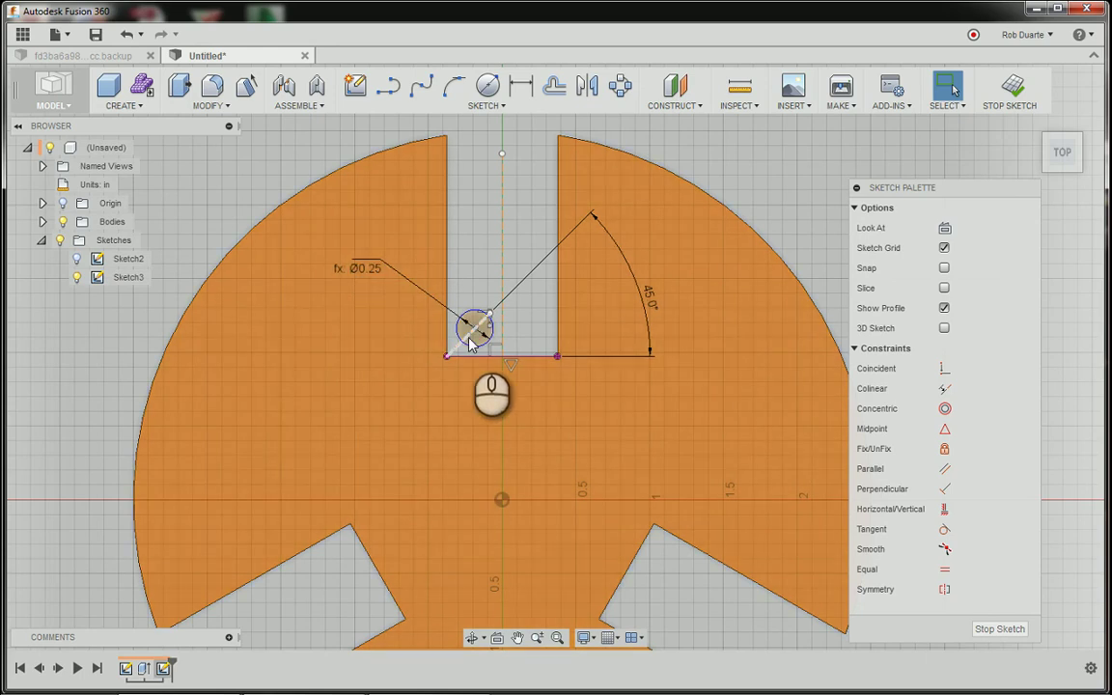
Add an aligned dimension from the circle's centre to the slot corner set to bit_diameter/2.
left_click(521, 86)
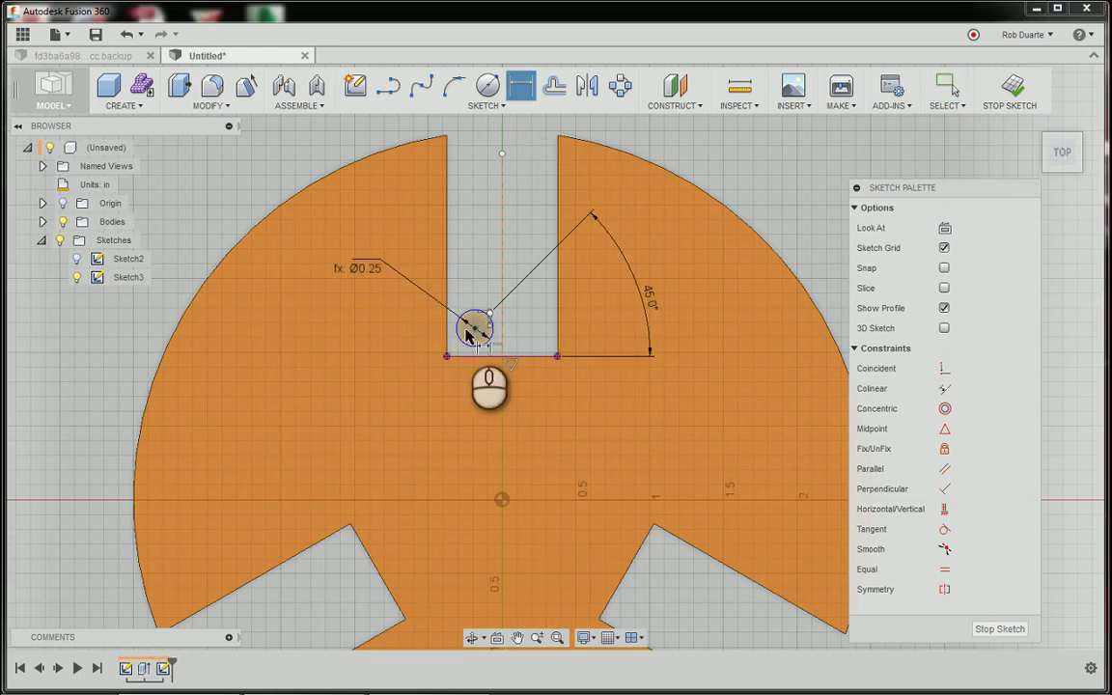
left_click(474, 329)
left_click(446, 356)
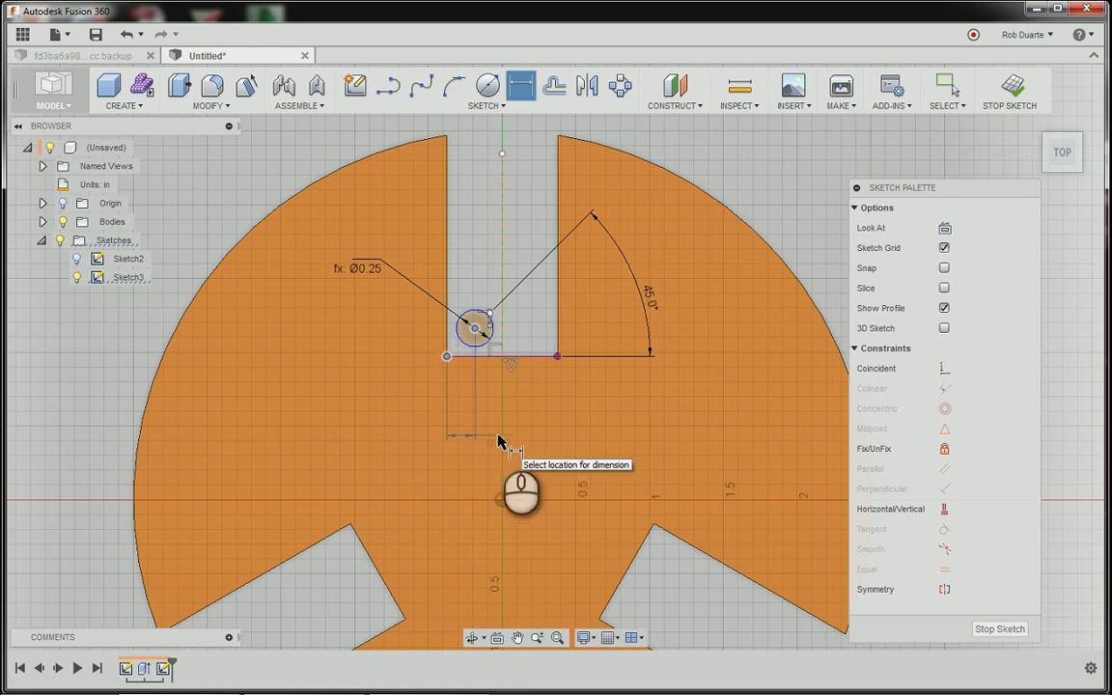
key("Escape")
left_click(474, 329)
left_click(447, 357)
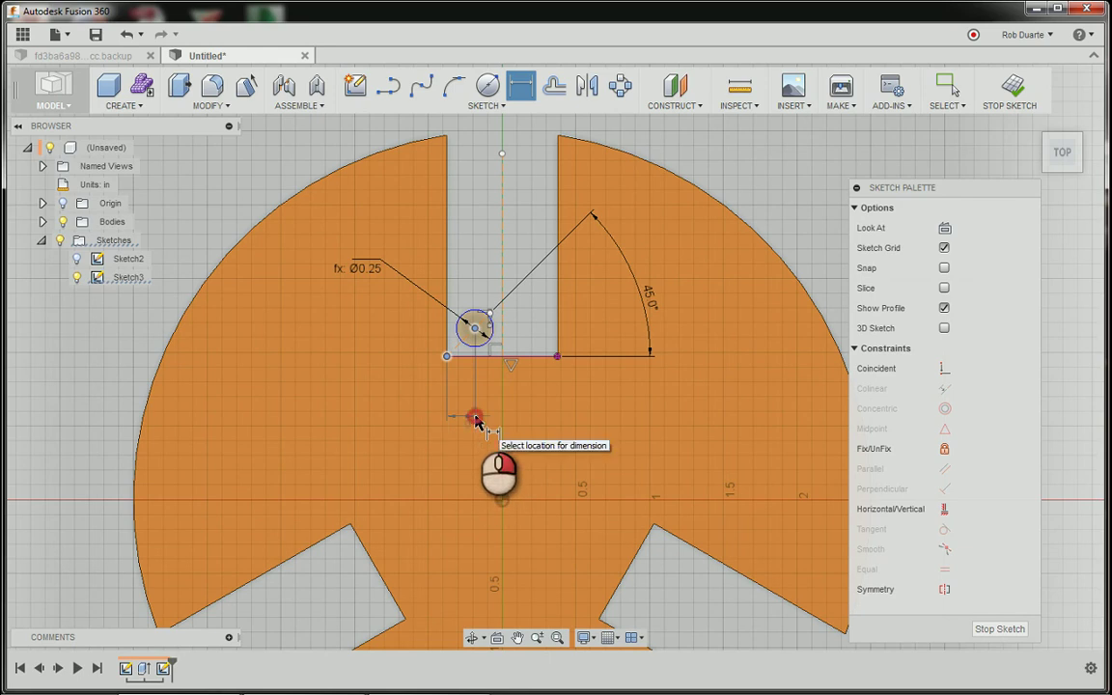
right_click(472, 415)
left_click(456, 484)
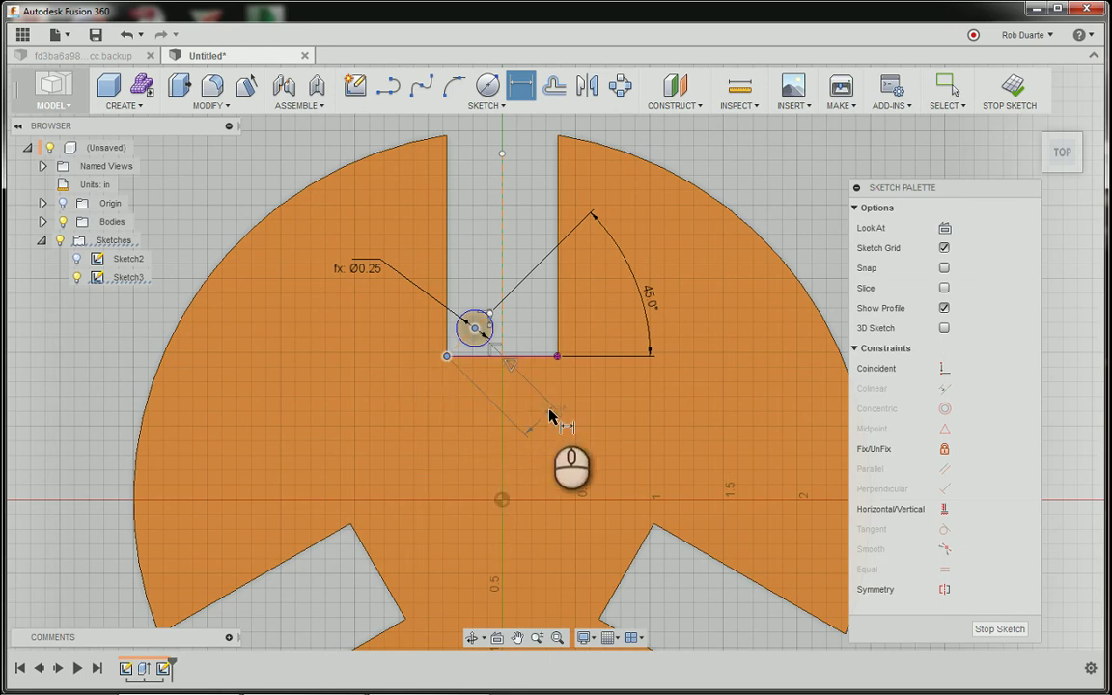
left_click(560, 417)
type("bit_diameter/2")
key("Return")
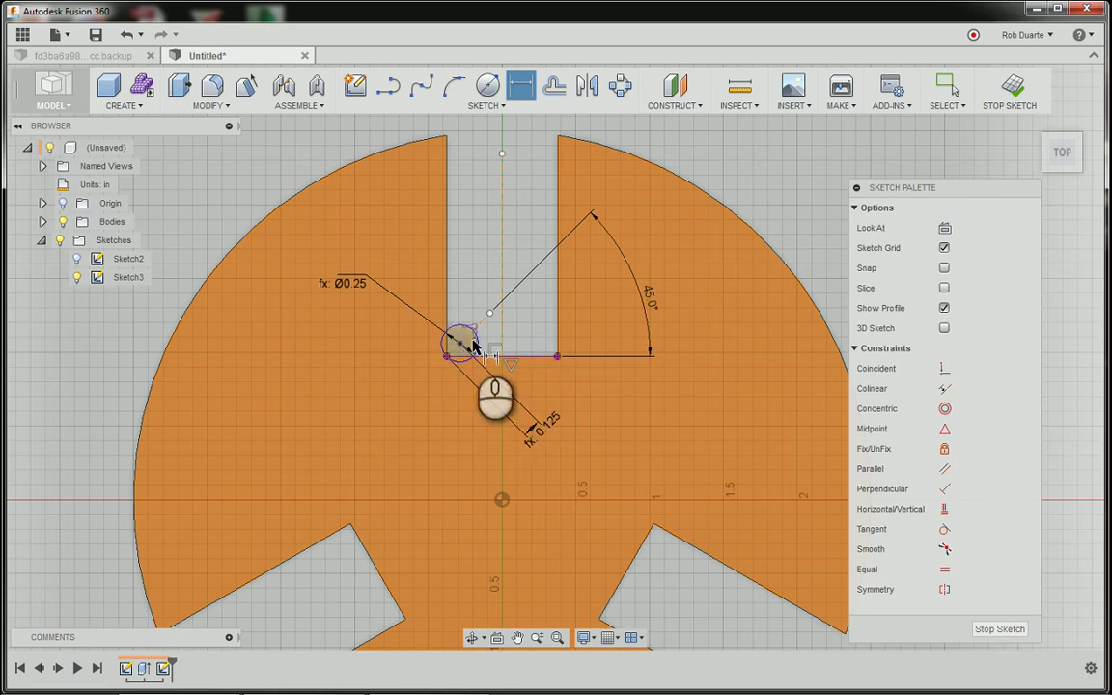
Mirror the relief circle across the slot's vertical centre line, then finish Sketch3 and return home.
left_click(587, 86)
left_click(463, 334)
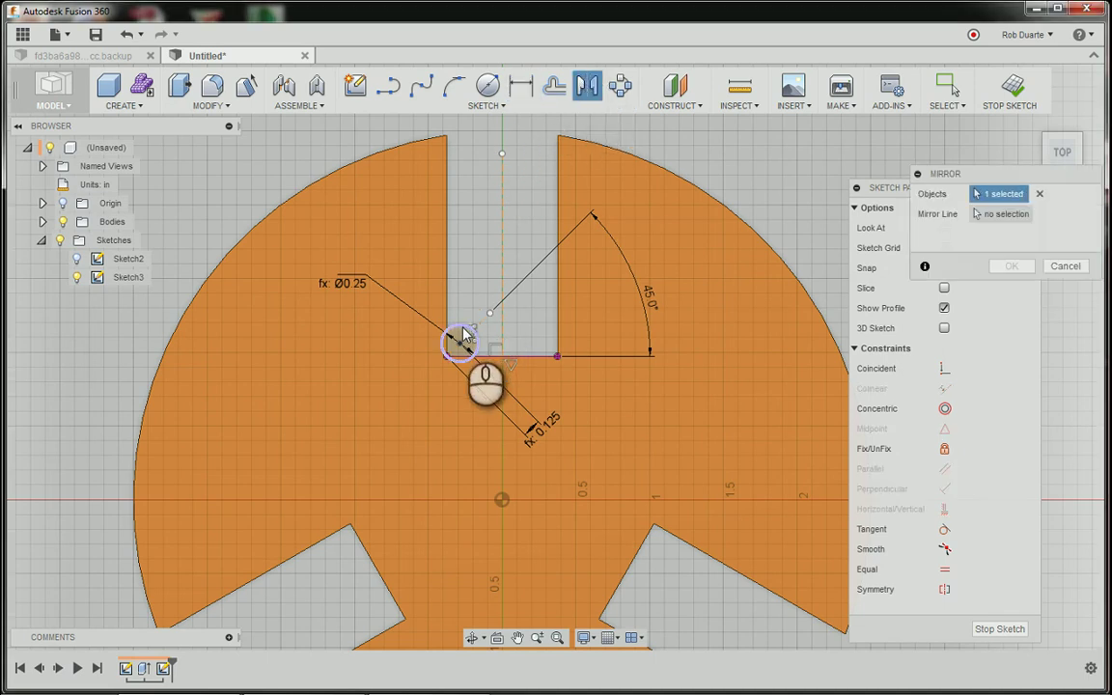
left_click(977, 218)
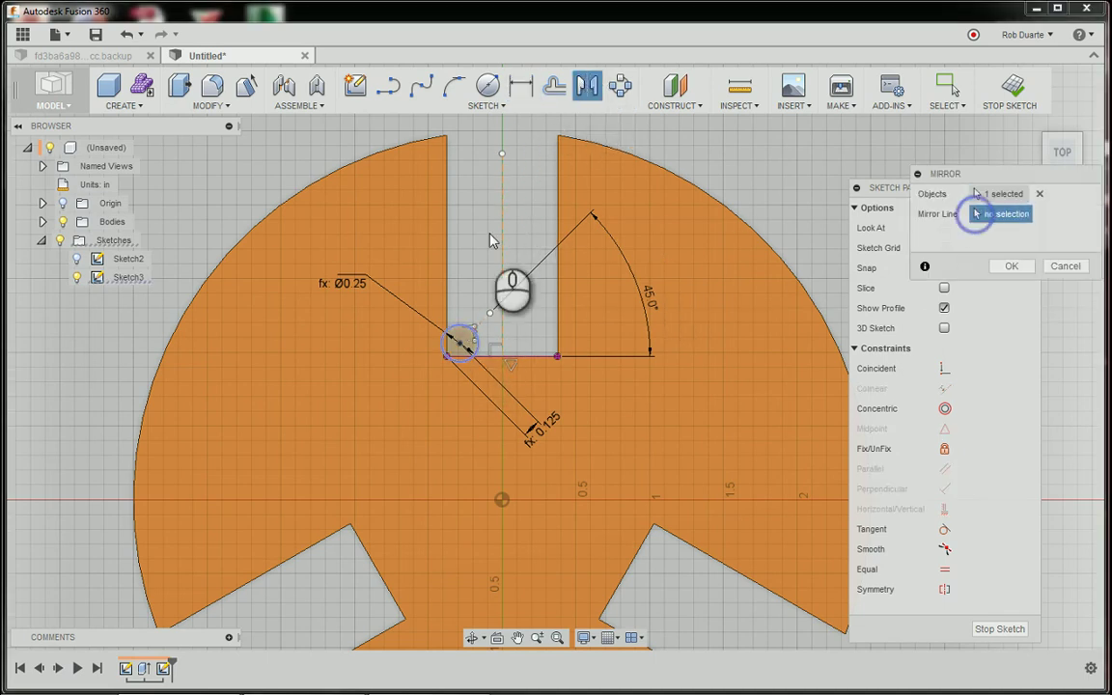
left_click(503, 242)
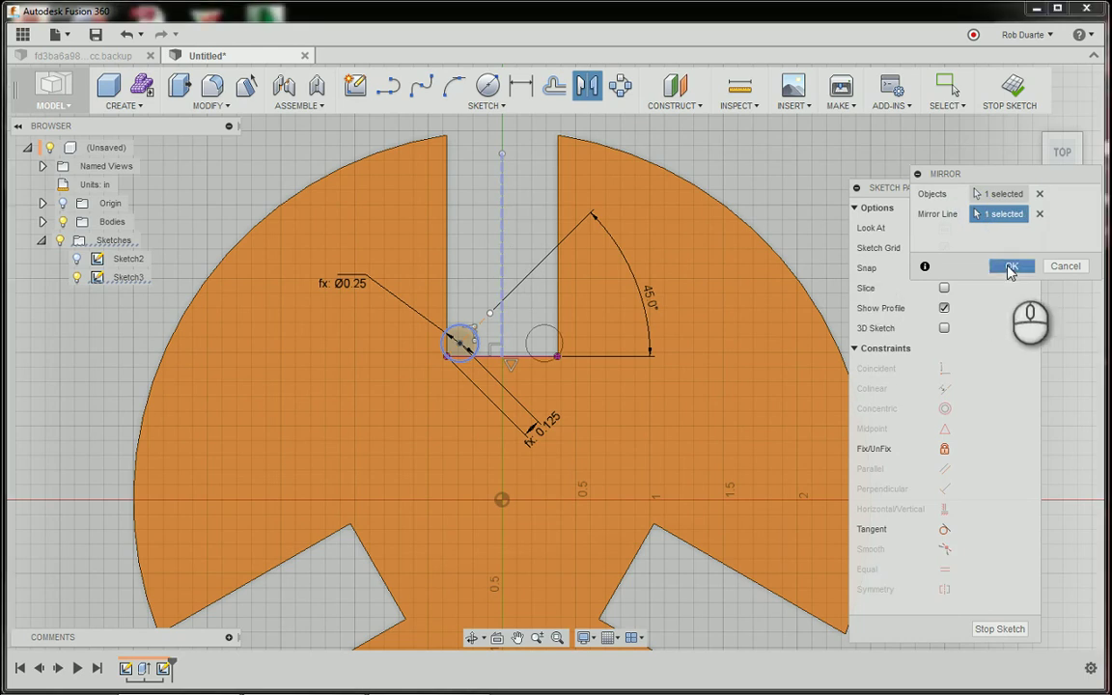
left_click(1009, 267)
left_click(1014, 87)
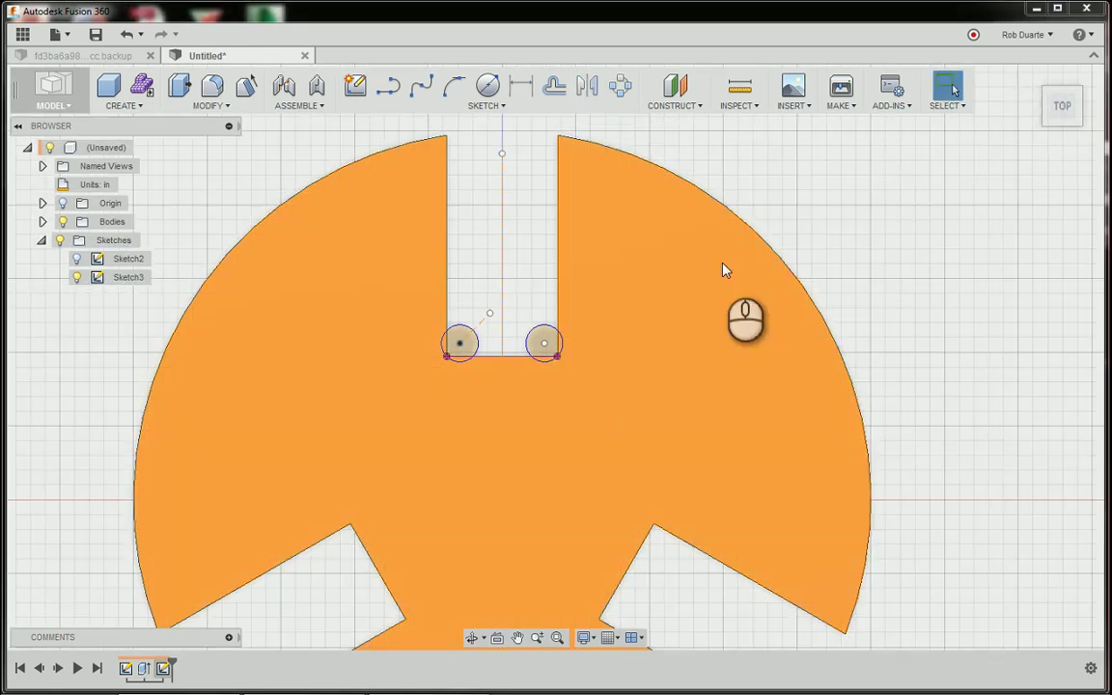
left_click(1033, 76)
scroll(691, 162, "down", 2)
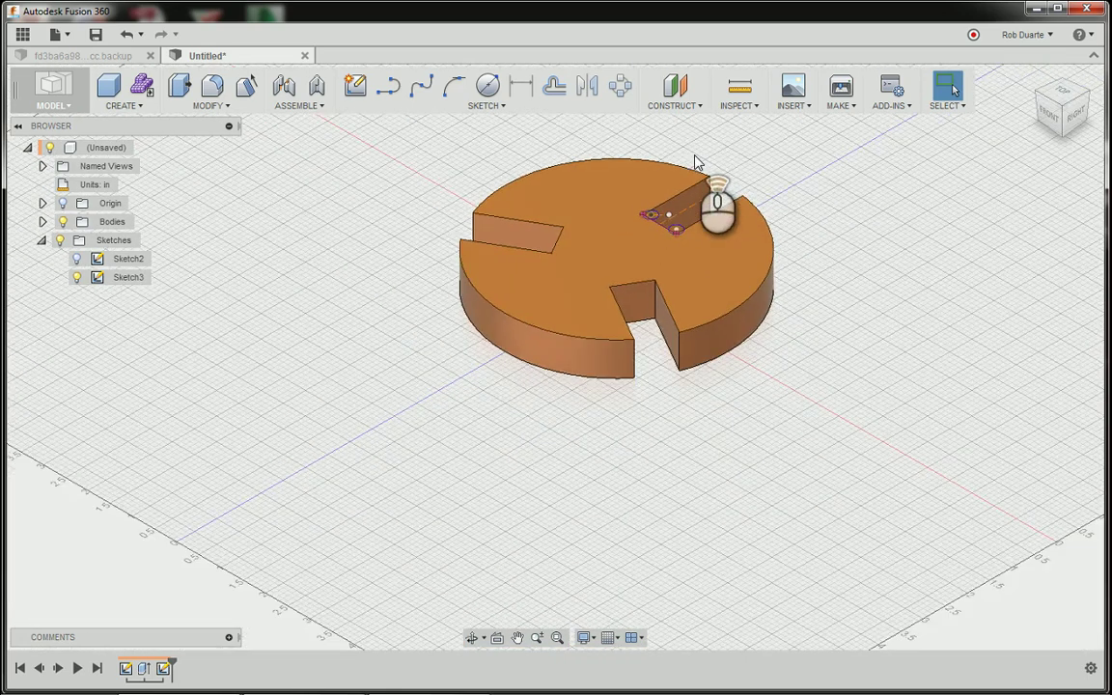
scroll(694, 174, "up", 5)
Start Press Pull and select every region of both relief circles.
left_click(181, 94)
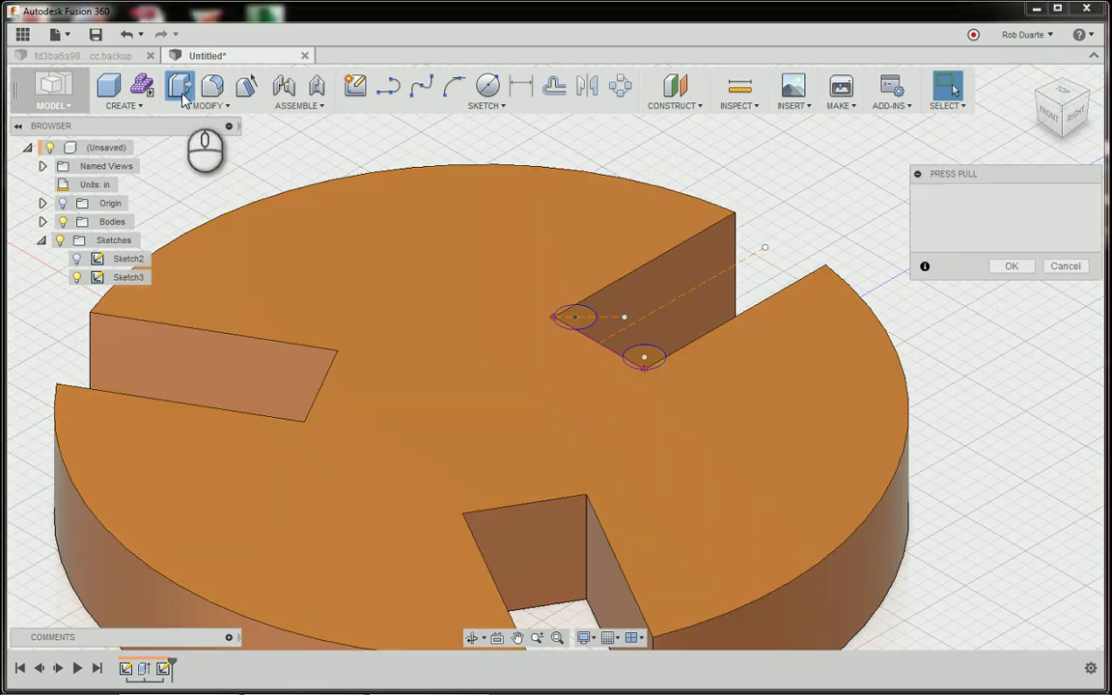
scroll(570, 318, "up", 5)
left_click(584, 319)
left_click(581, 325)
left_click(560, 340)
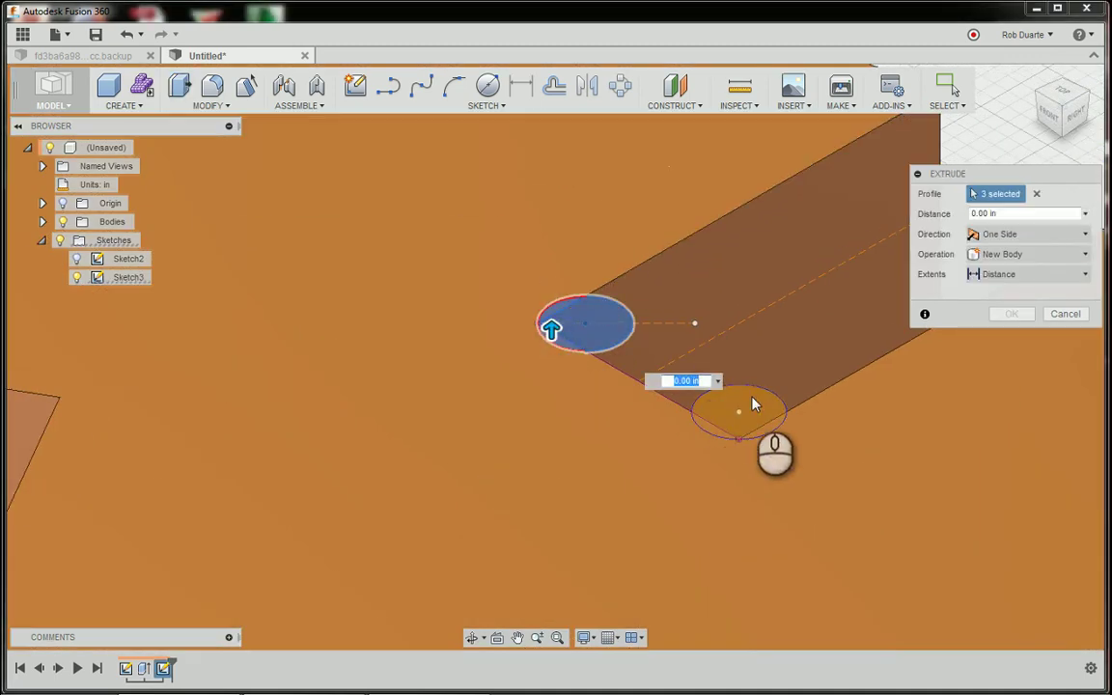
left_click(732, 417)
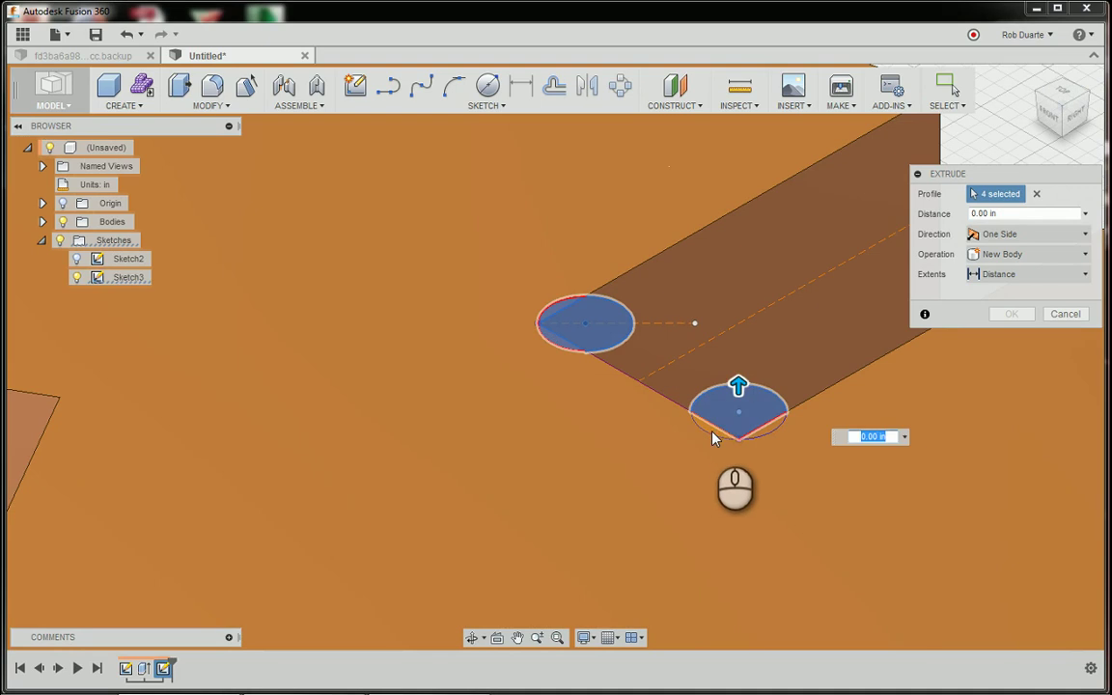
left_click(711, 437)
left_click(767, 430)
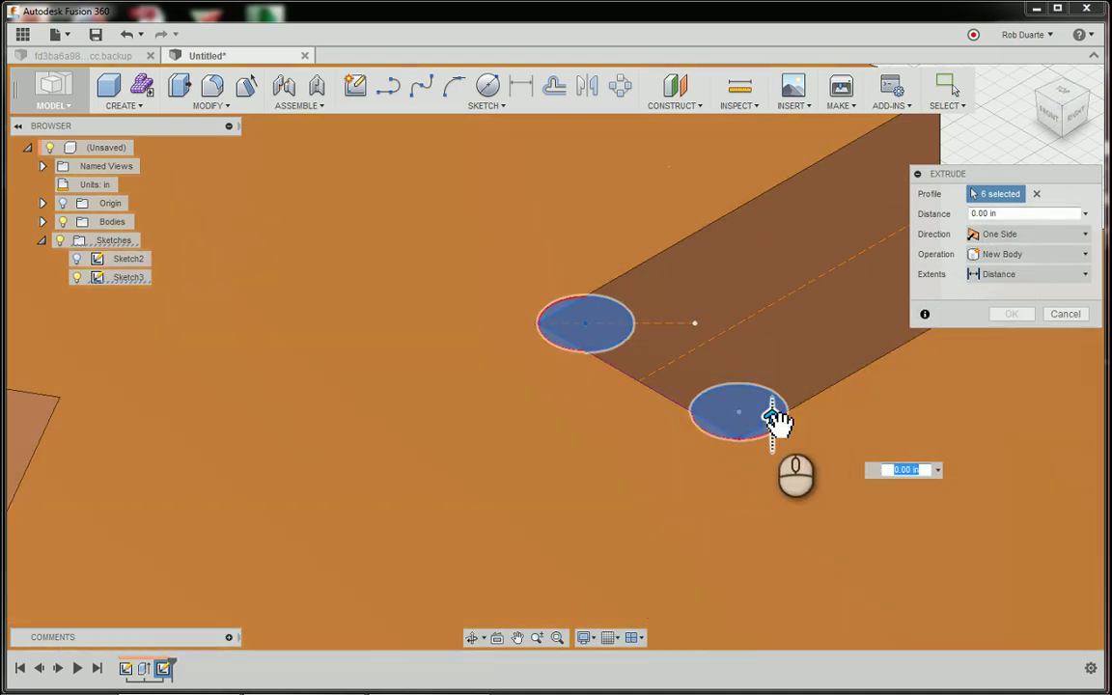
Pull the circles down into a cut with distance -thickness.
left_click_drag(777, 417, 773, 472)
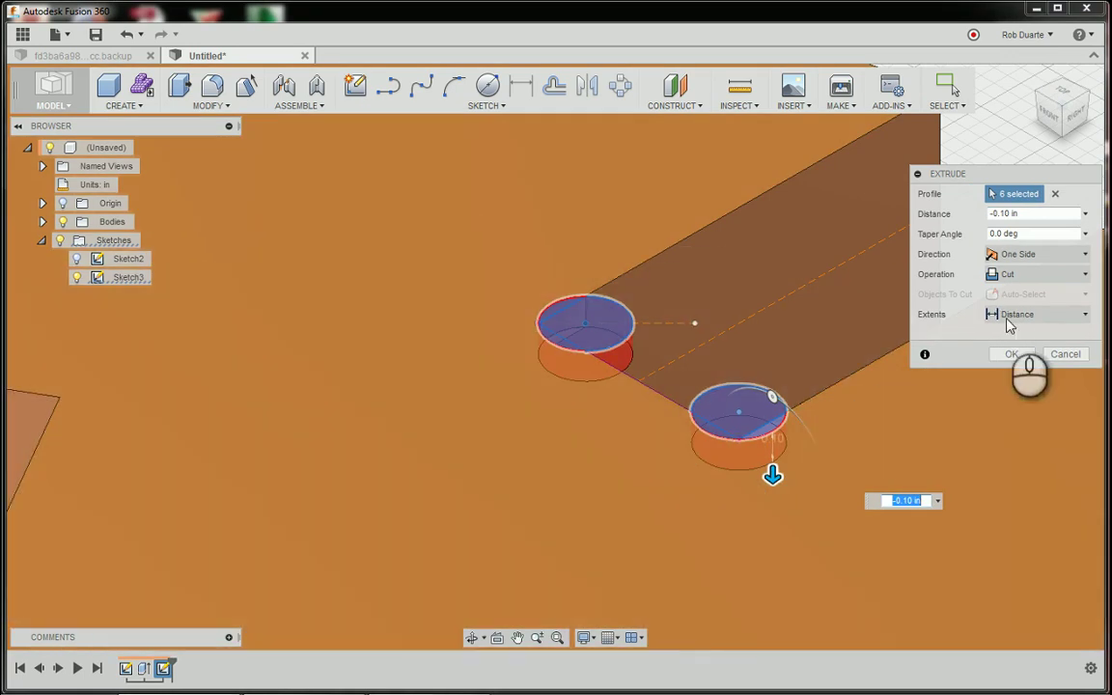
left_click(1040, 315)
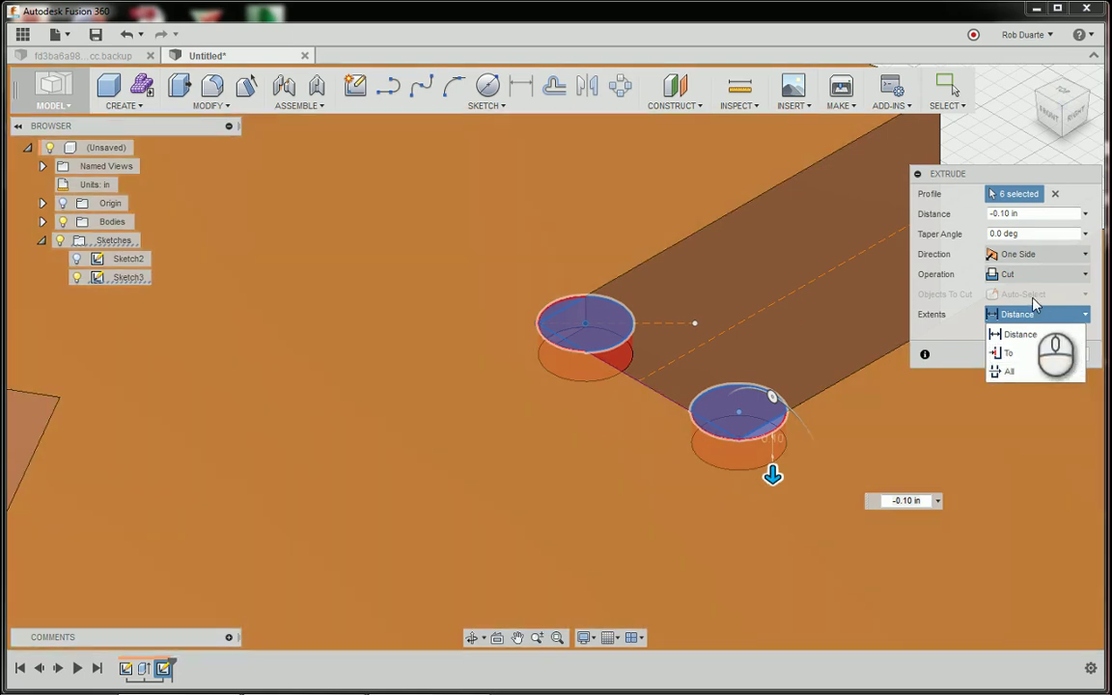
left_click(959, 318)
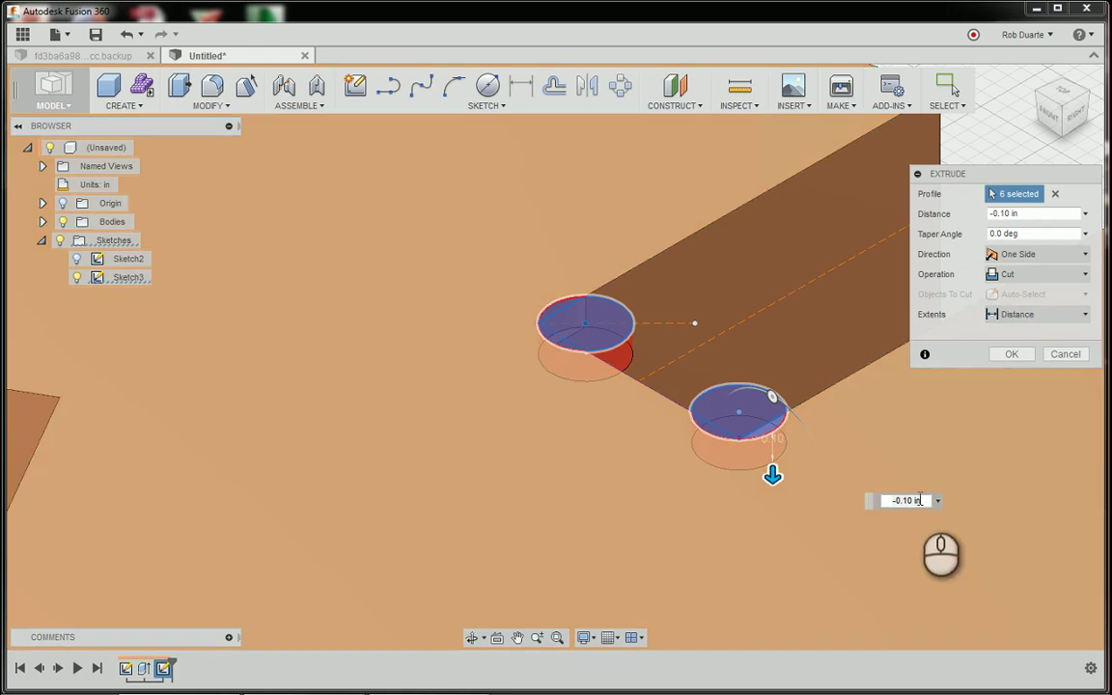
left_click(909, 498)
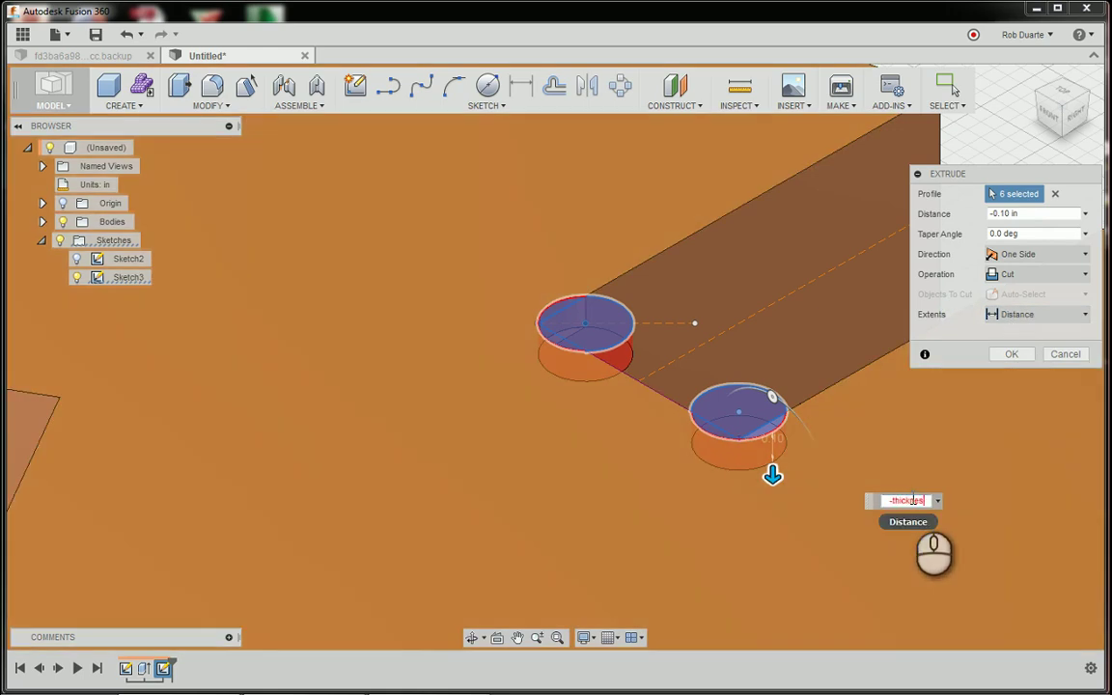
key("Return")
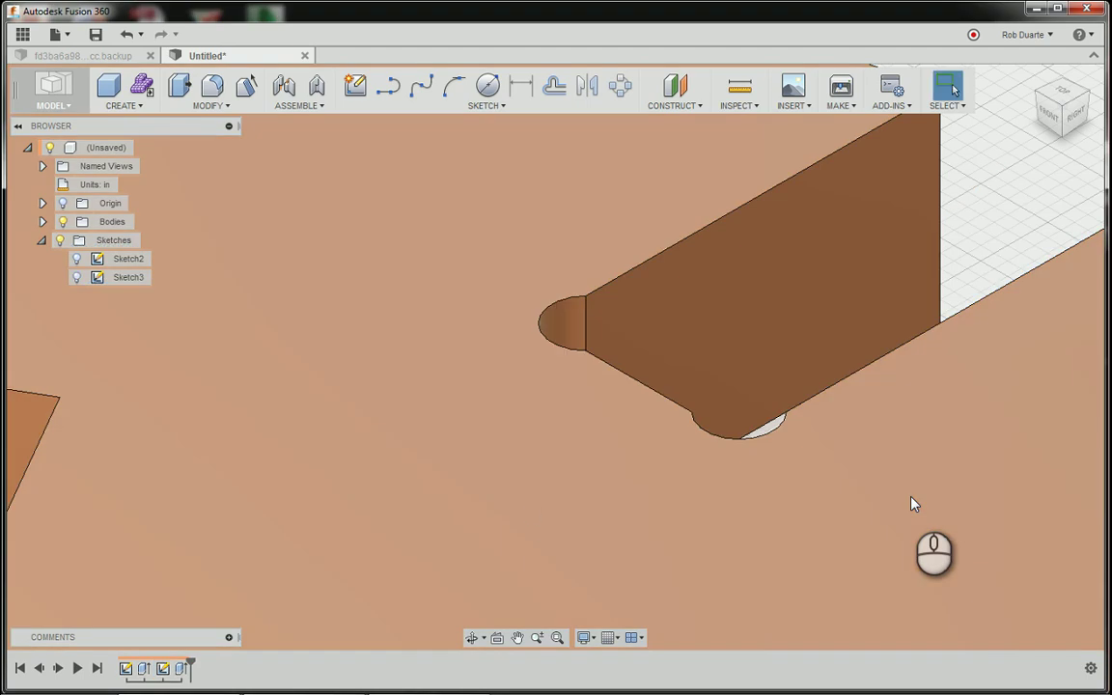
Switch between the home and top views to inspect the relief notches at the top slot's corners.
scroll(451, 268, "down", 5)
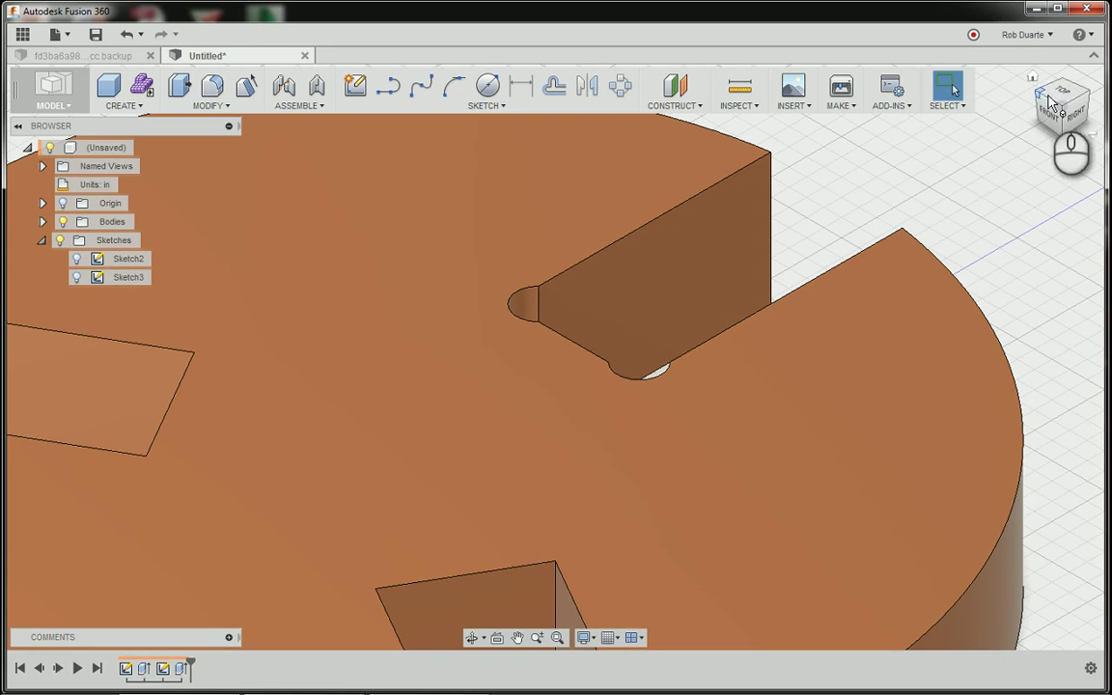
left_click(1039, 74)
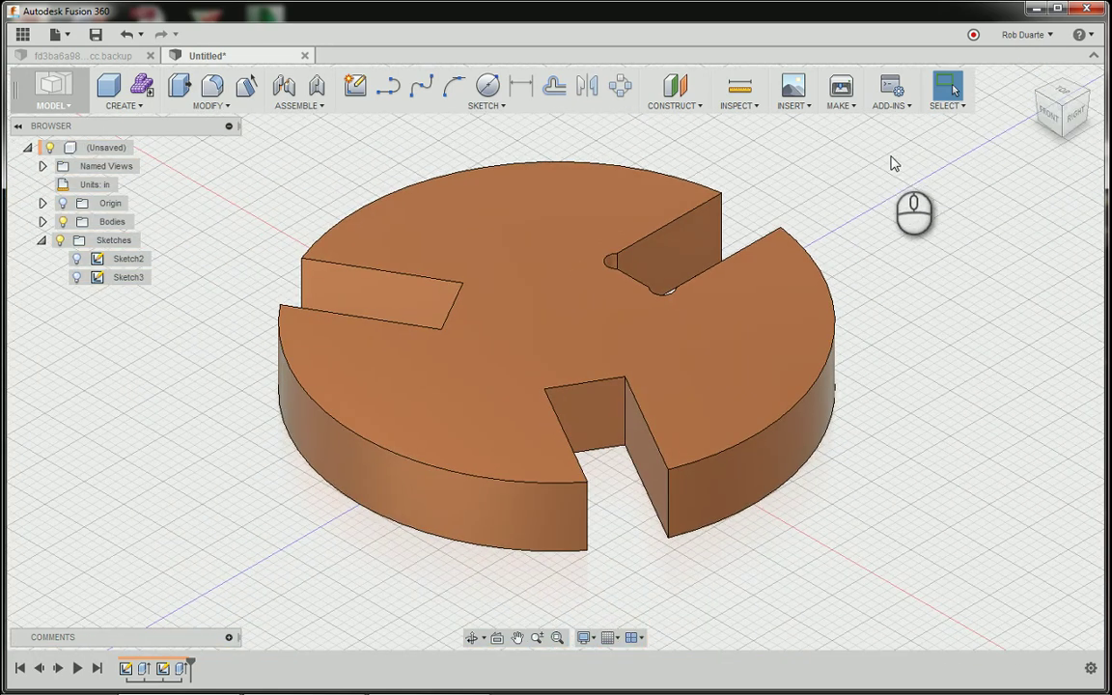
left_click(1062, 108)
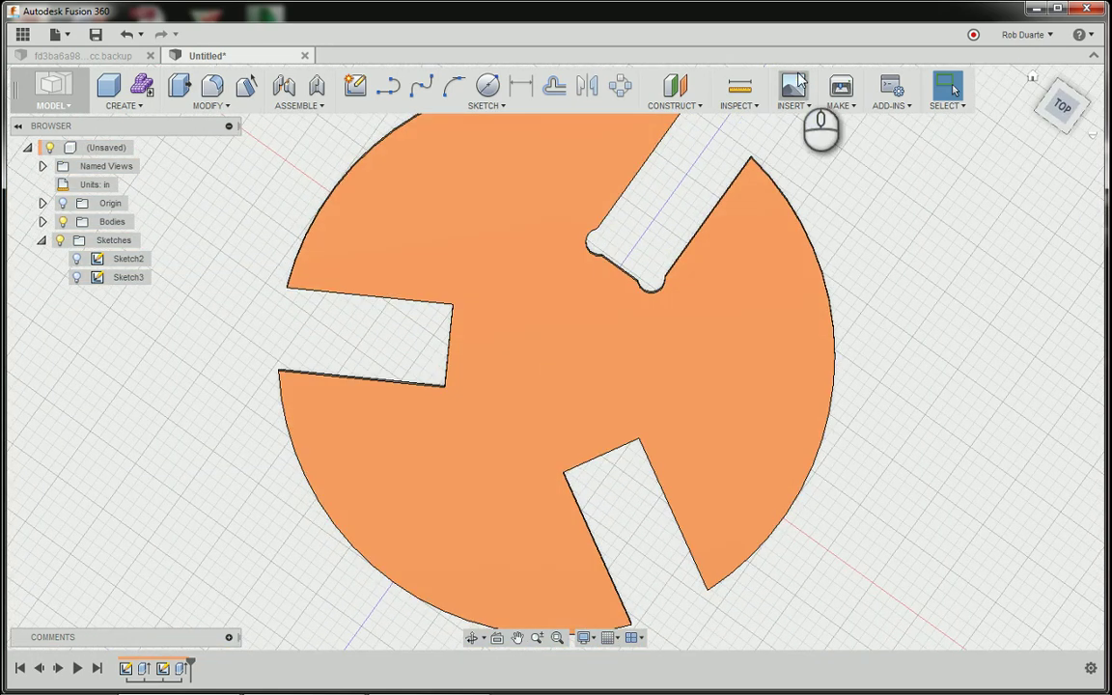
left_click(1088, 114)
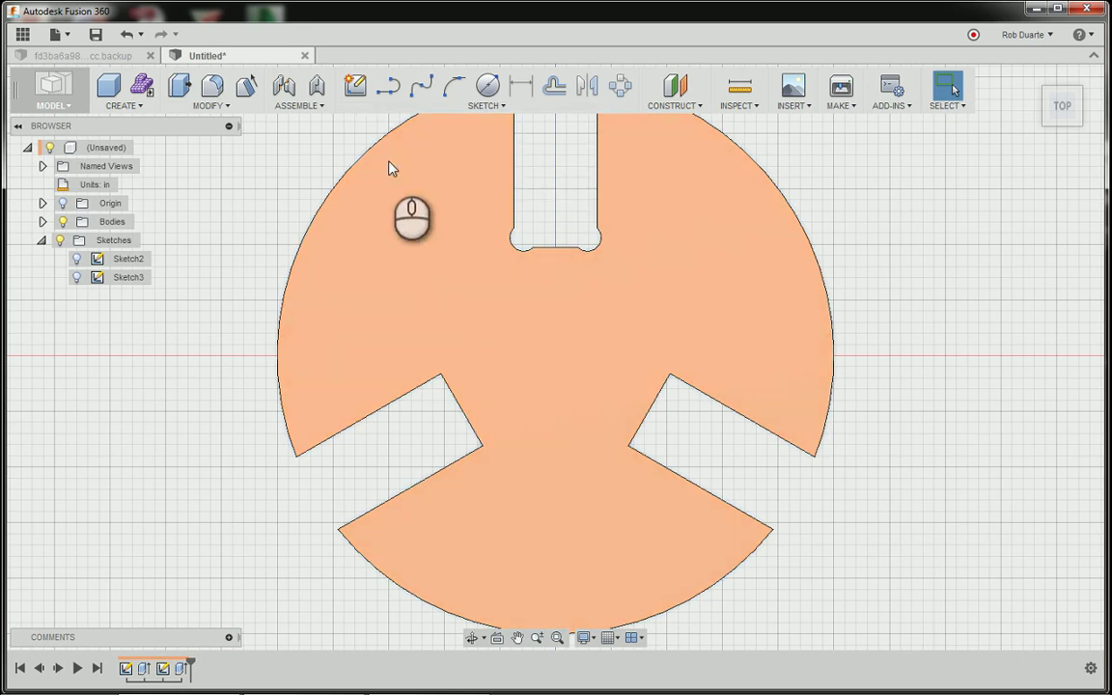
left_click(1031, 84)
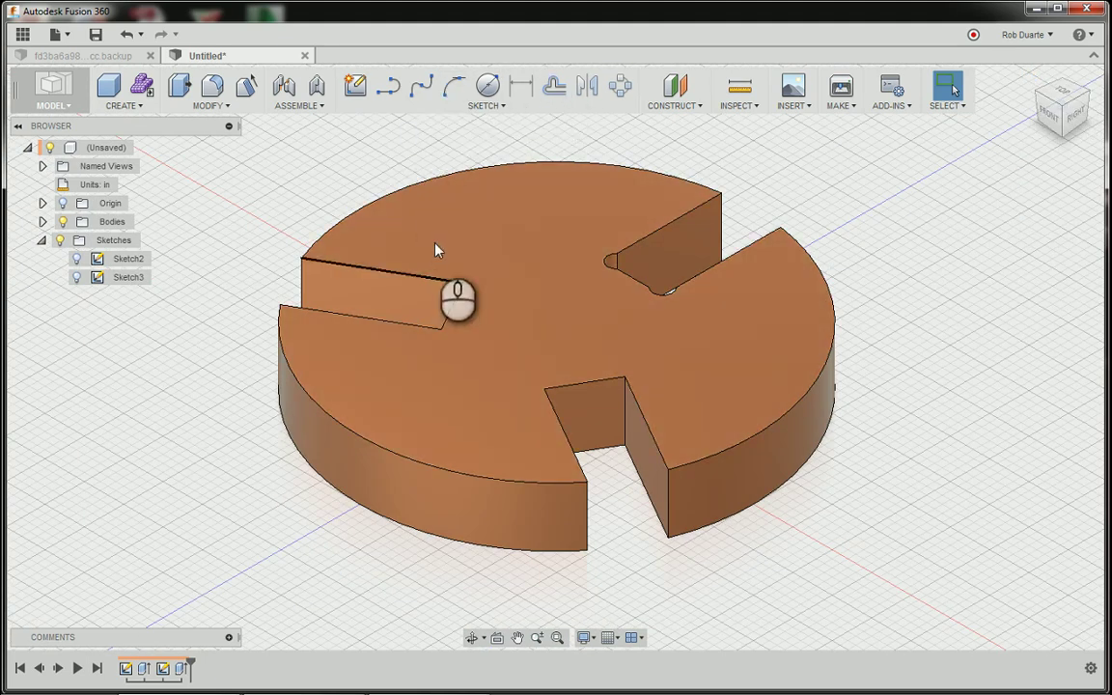
Start a sketch on the top face, rotate the view, and draw a small circle near a slot corner.
left_click(355, 86)
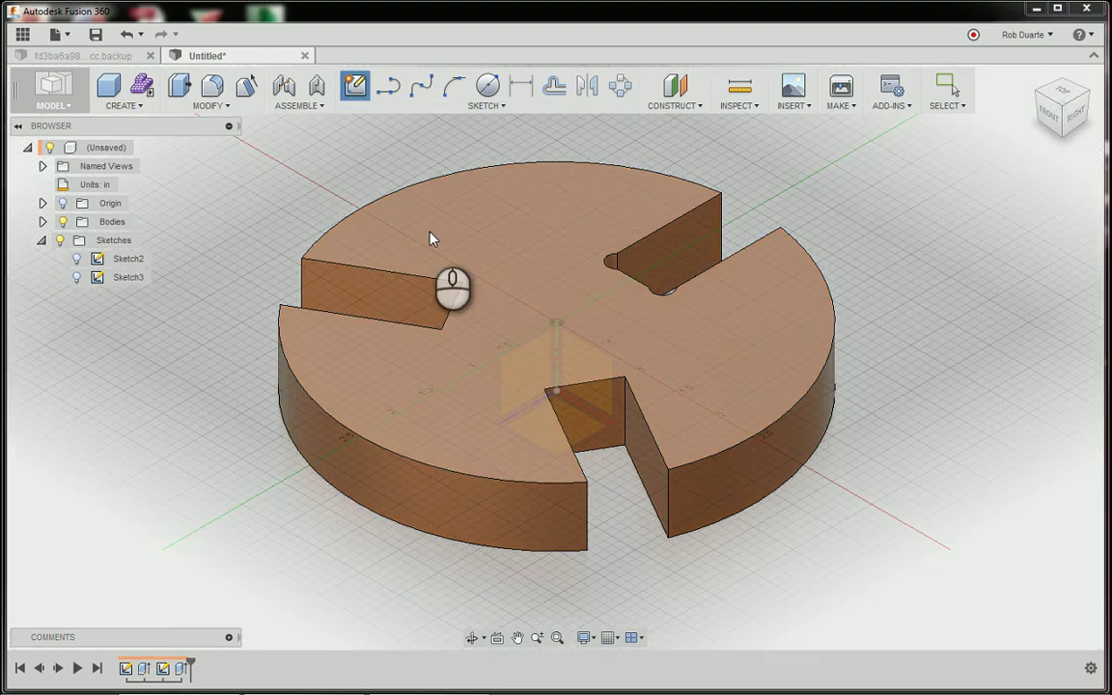
left_click(430, 235)
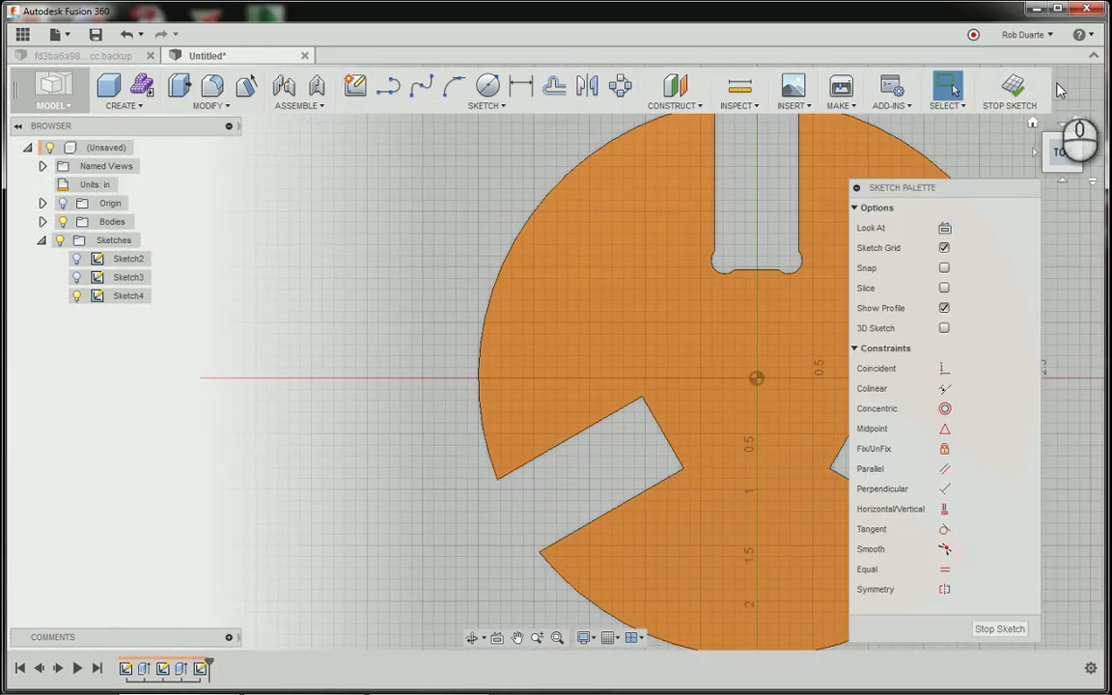
left_click(1095, 134)
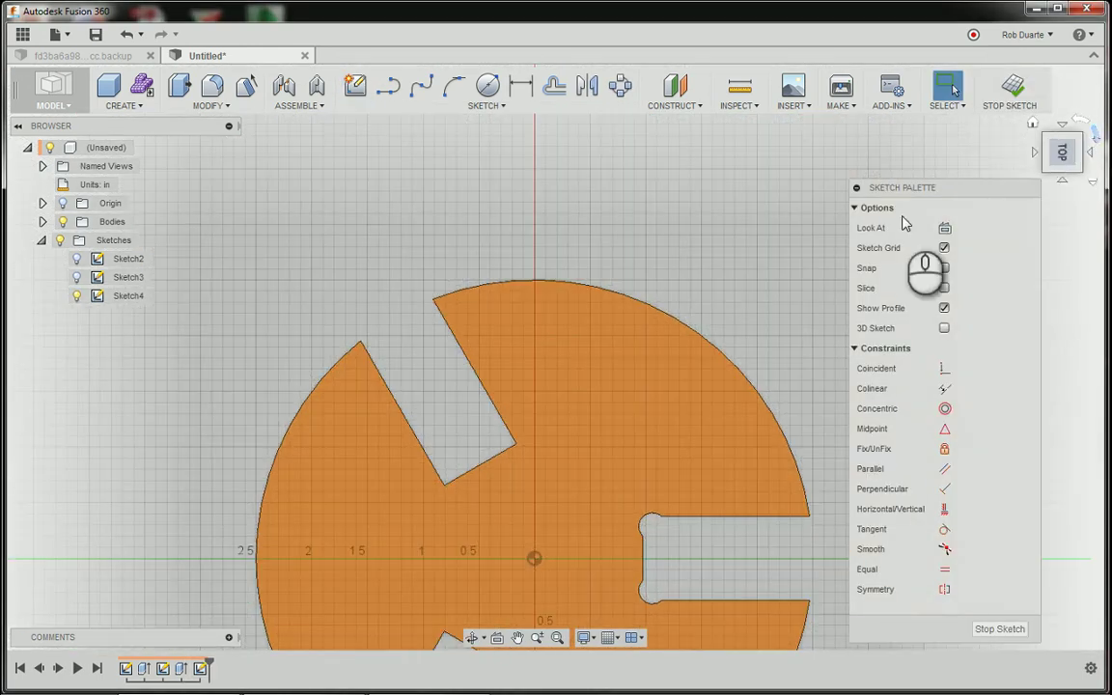
left_click(488, 85)
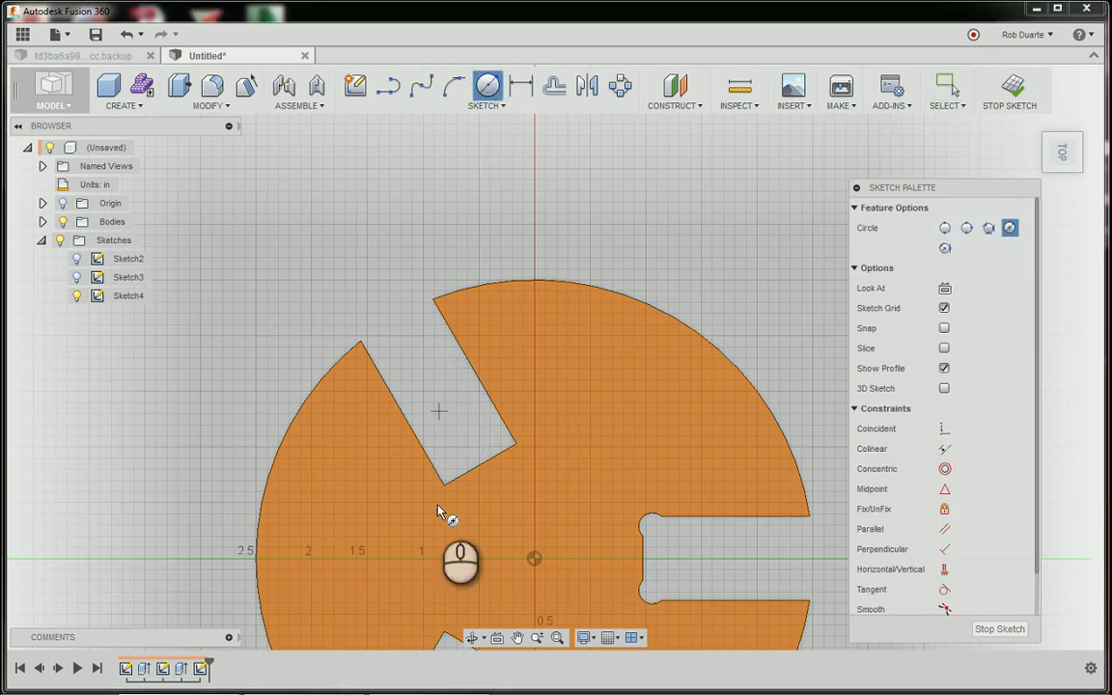
scroll(430, 511, "down", 2)
scroll(429, 509, "up", 3)
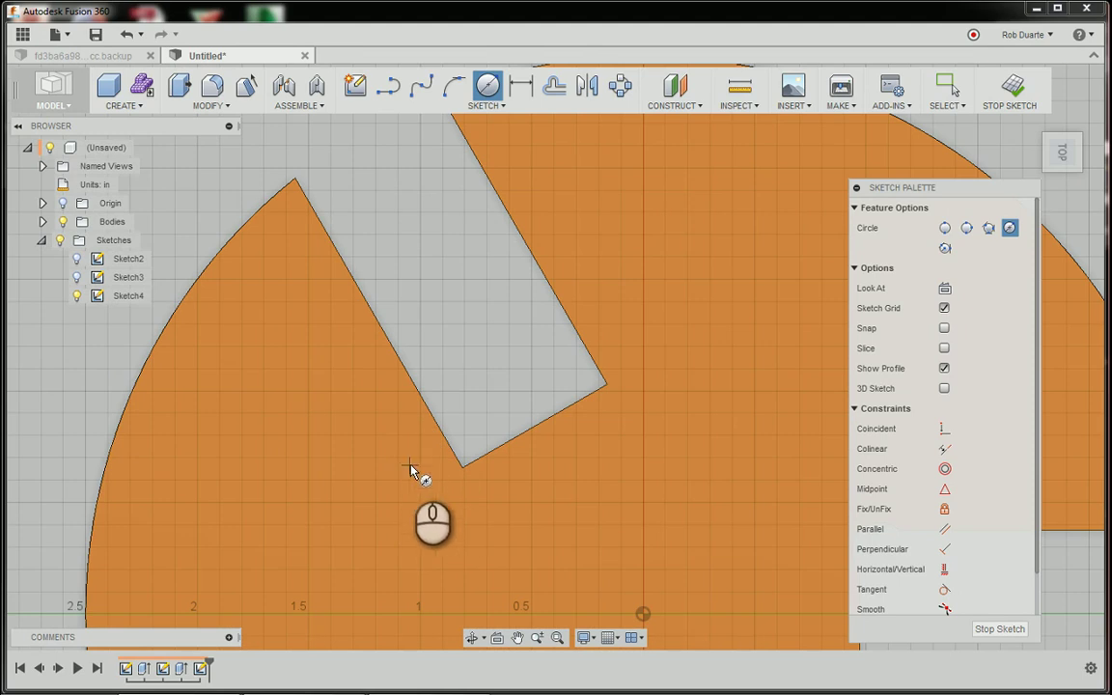
left_click(410, 471)
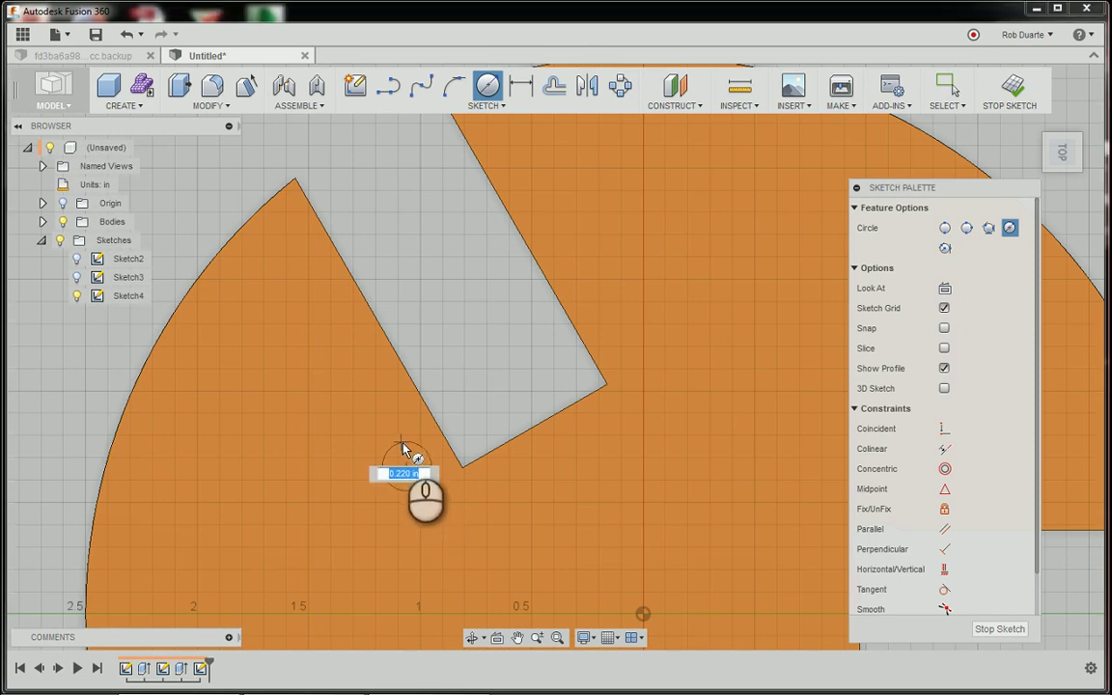
left_click(430, 481)
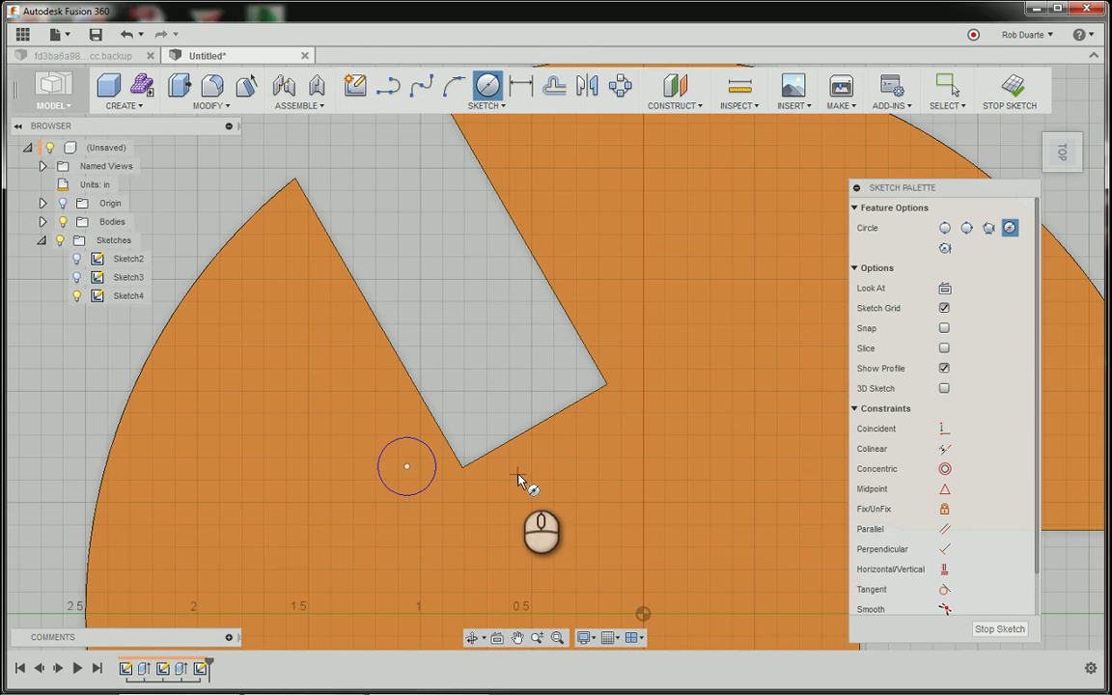
Dimension the circle's diameter as bit_diameter.
left_click(520, 85)
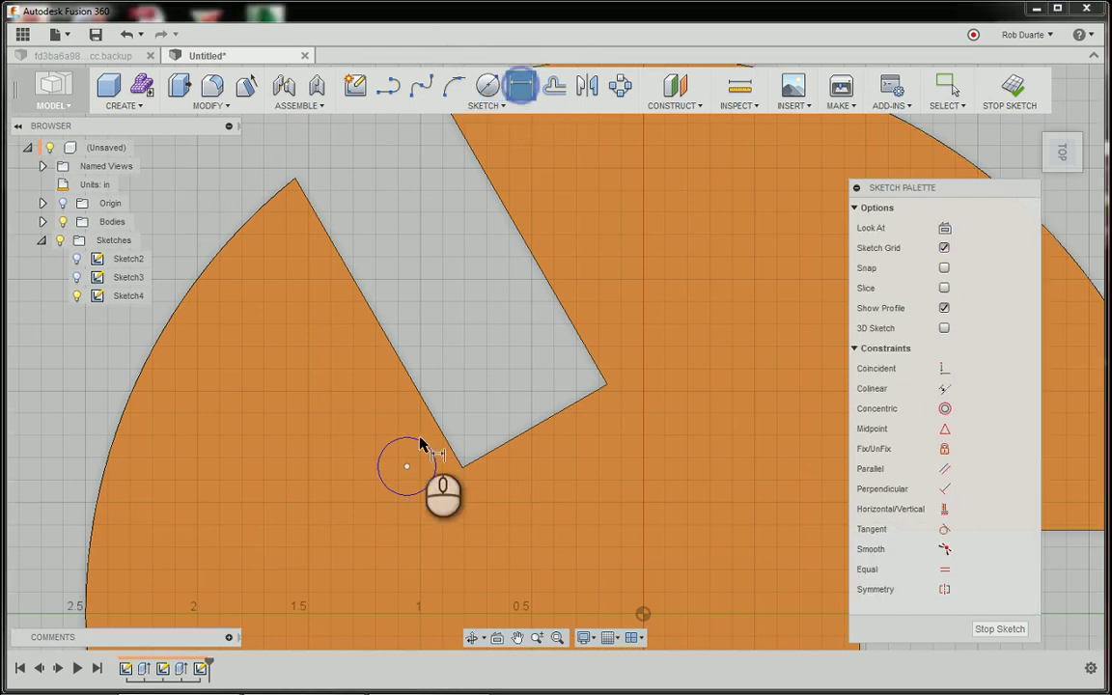
left_click(406, 441)
left_click(342, 435)
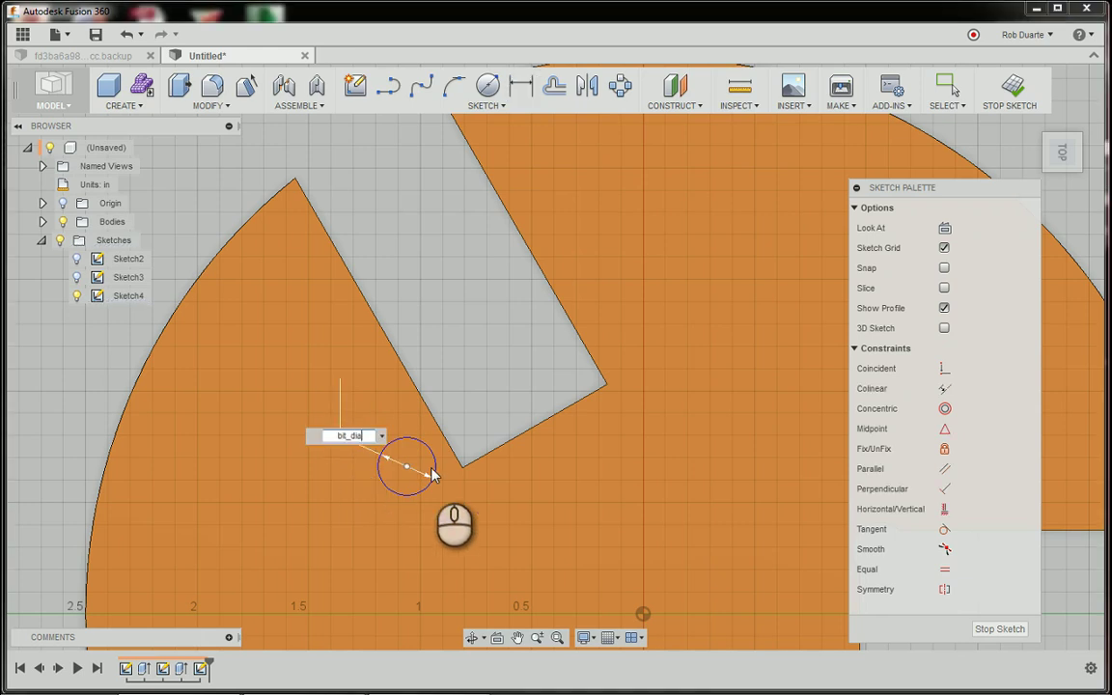
type("bit_diameter")
key("Return")
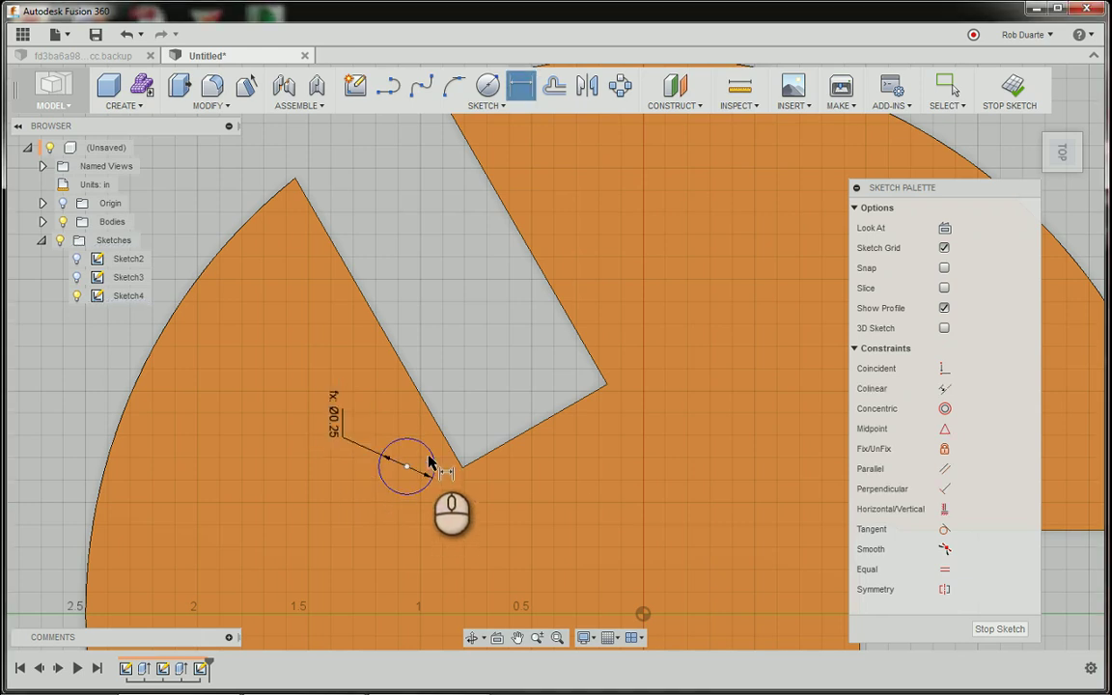
Draw two short lines from the circle to the slot's inner corner.
left_click(389, 87)
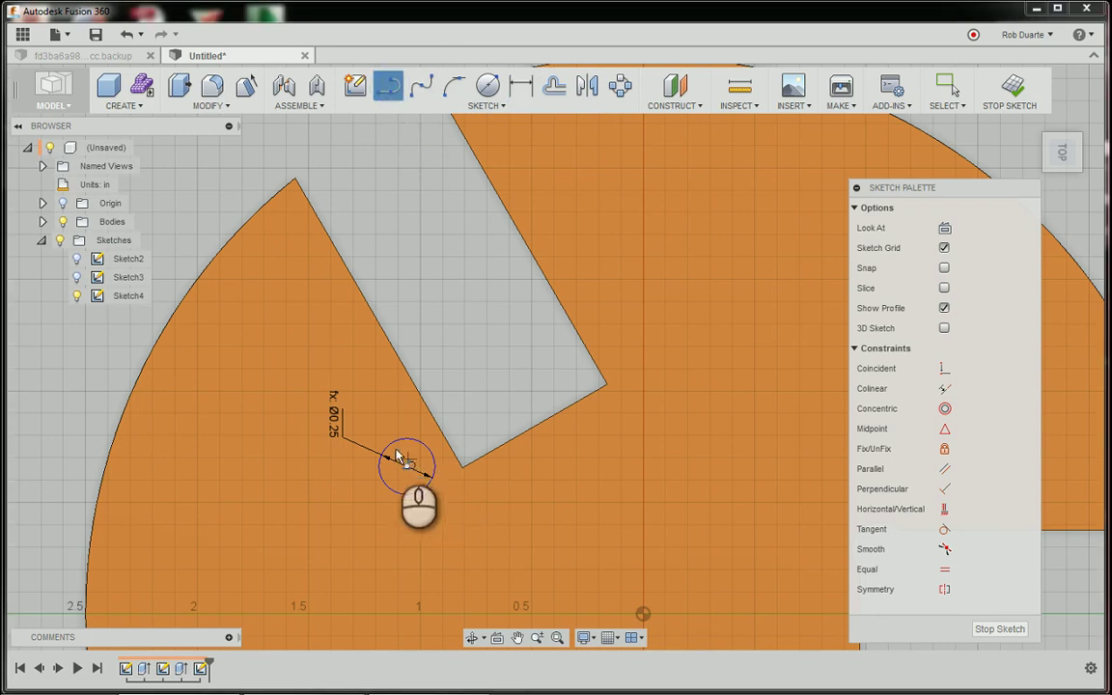
left_click(398, 449)
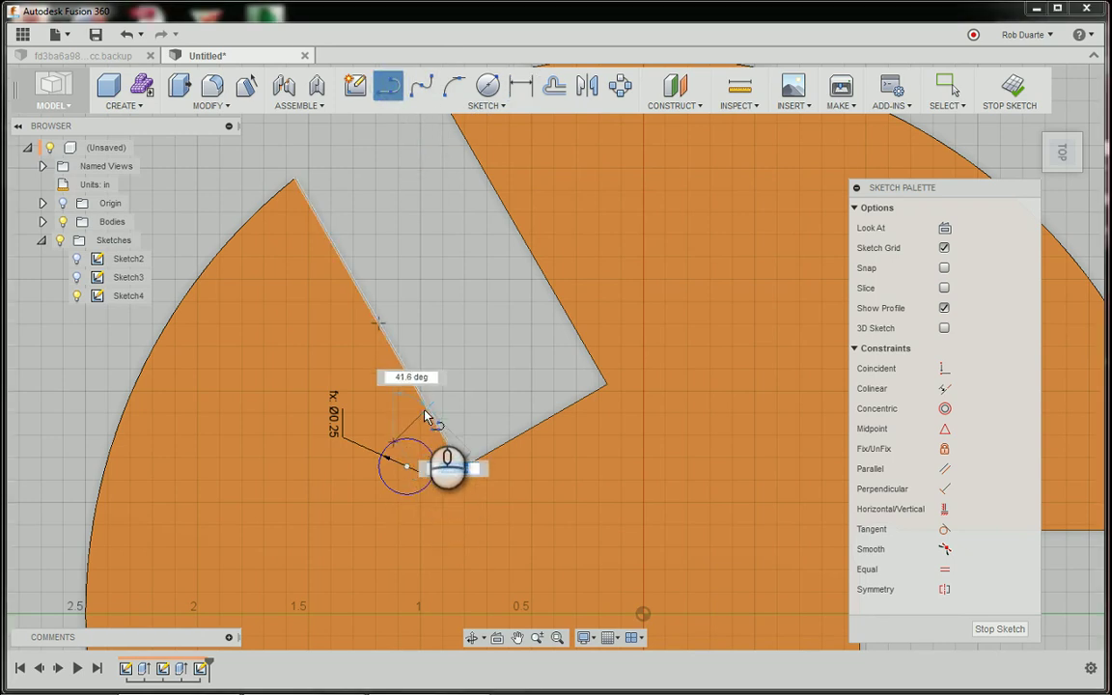
left_click(425, 413)
left_click(423, 484)
left_click(463, 467)
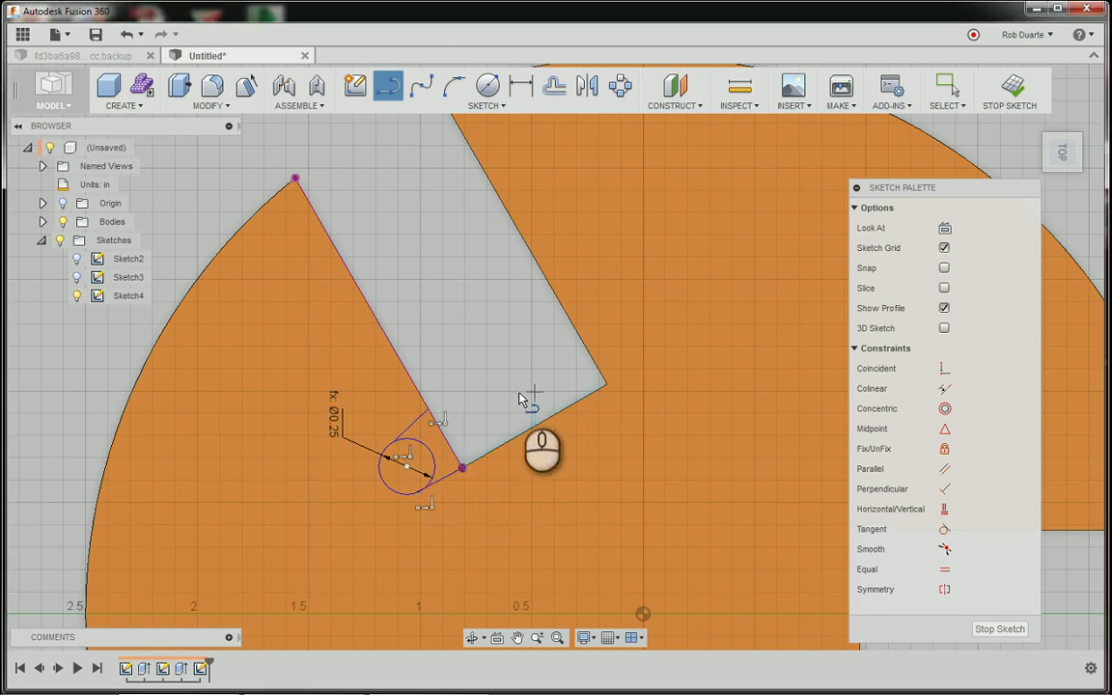
key("Escape")
Constrain the two short lines parallel to the slot's side and lower edges.
left_click(429, 486)
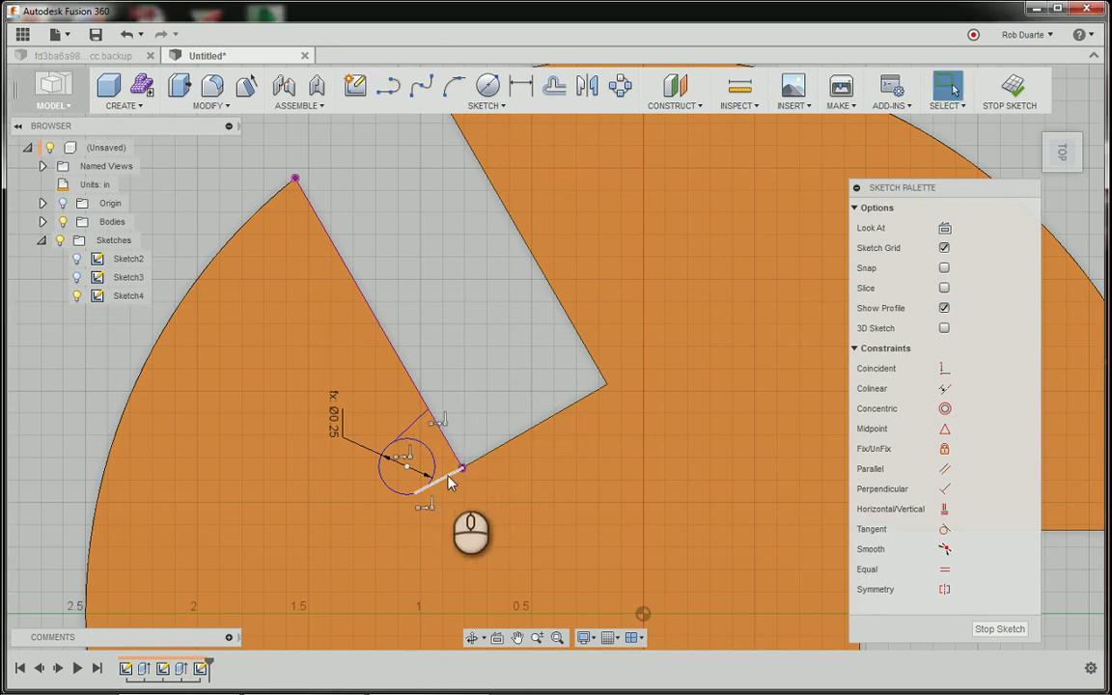
left_click(442, 480)
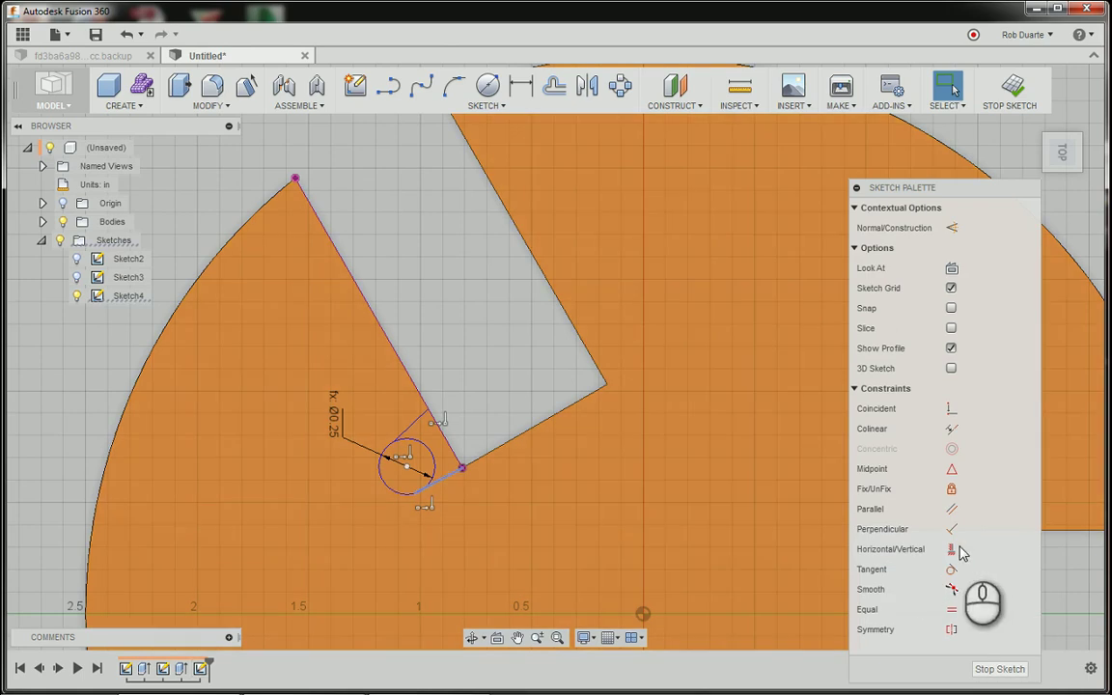
left_click(949, 509)
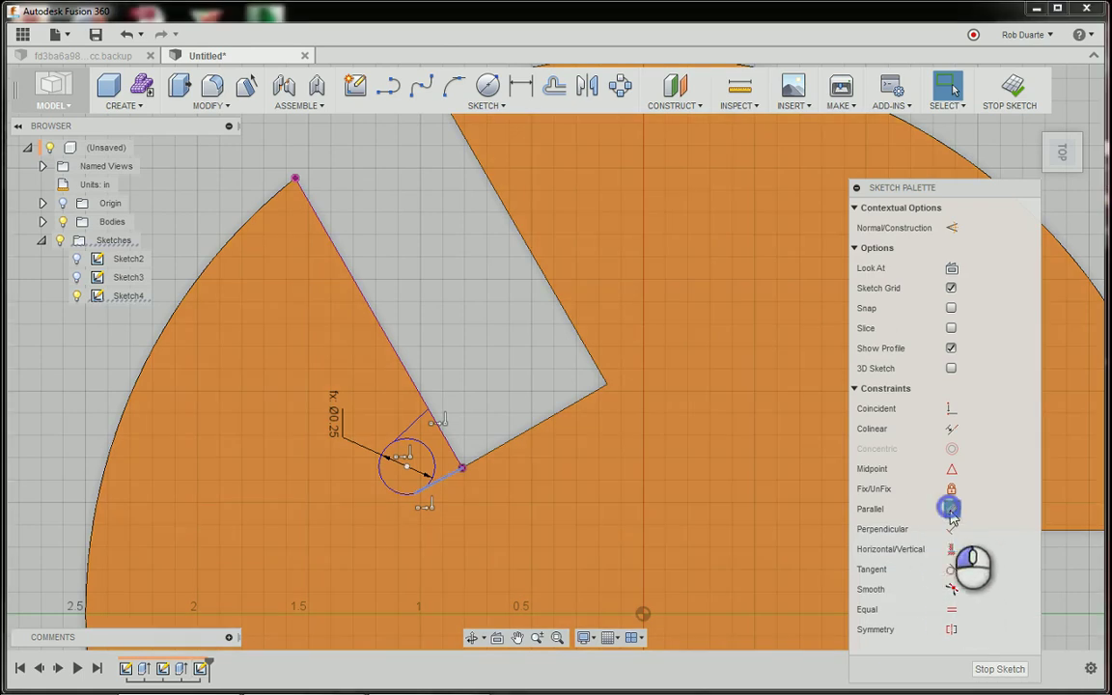
left_click(466, 465)
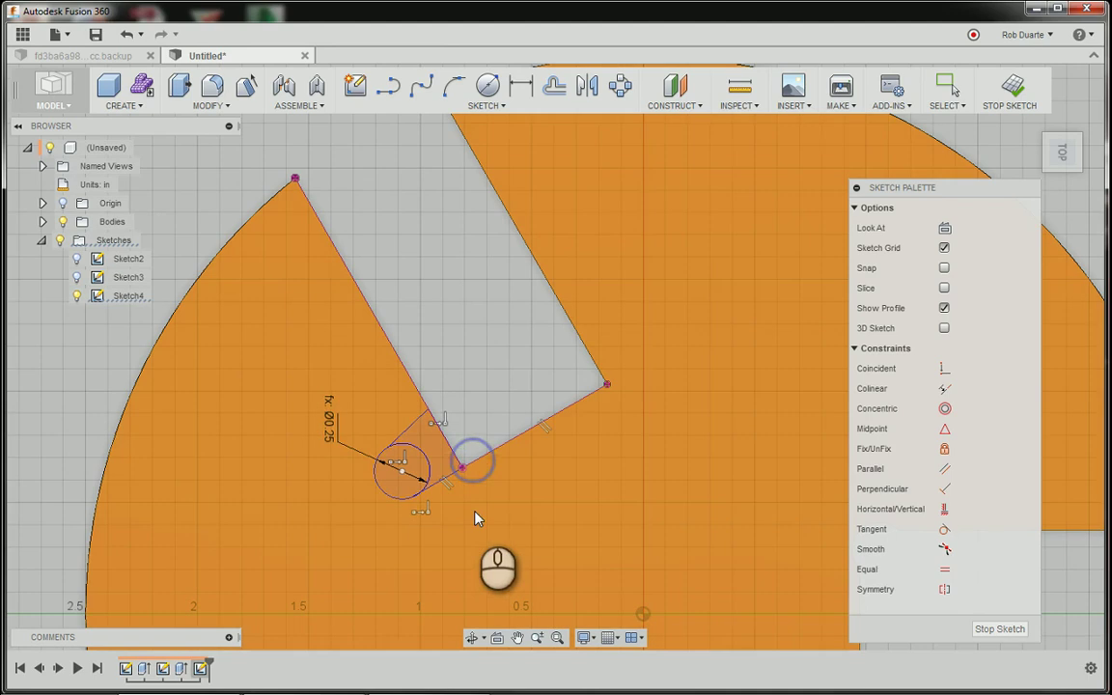
left_click(944, 469)
left_click(419, 426)
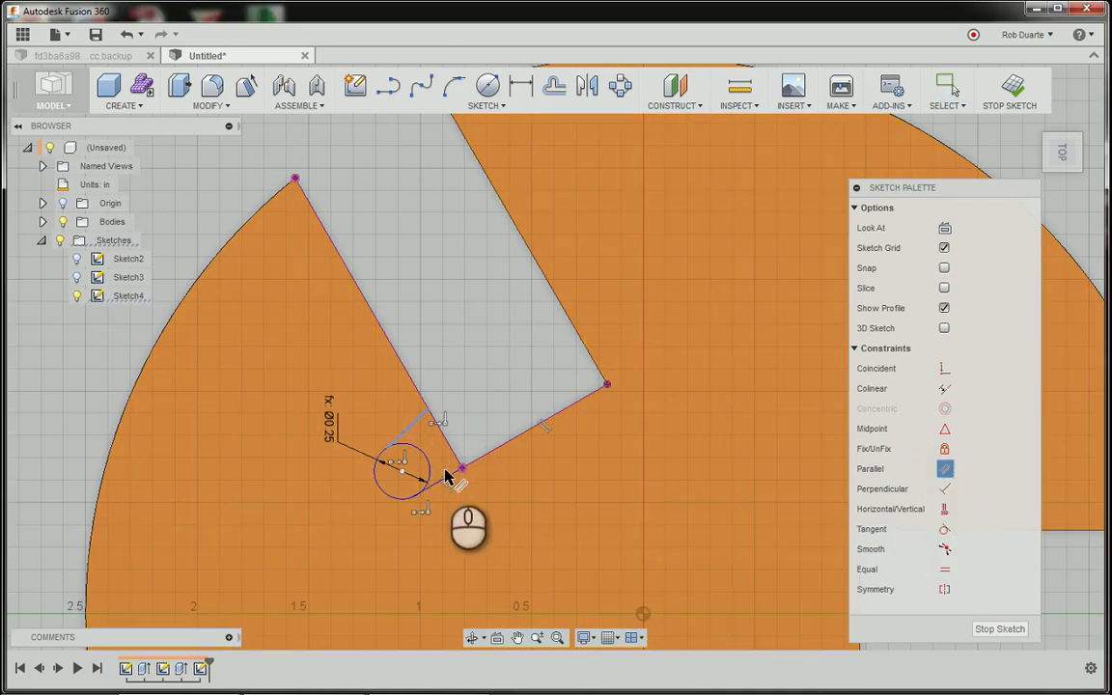
left_click(451, 479)
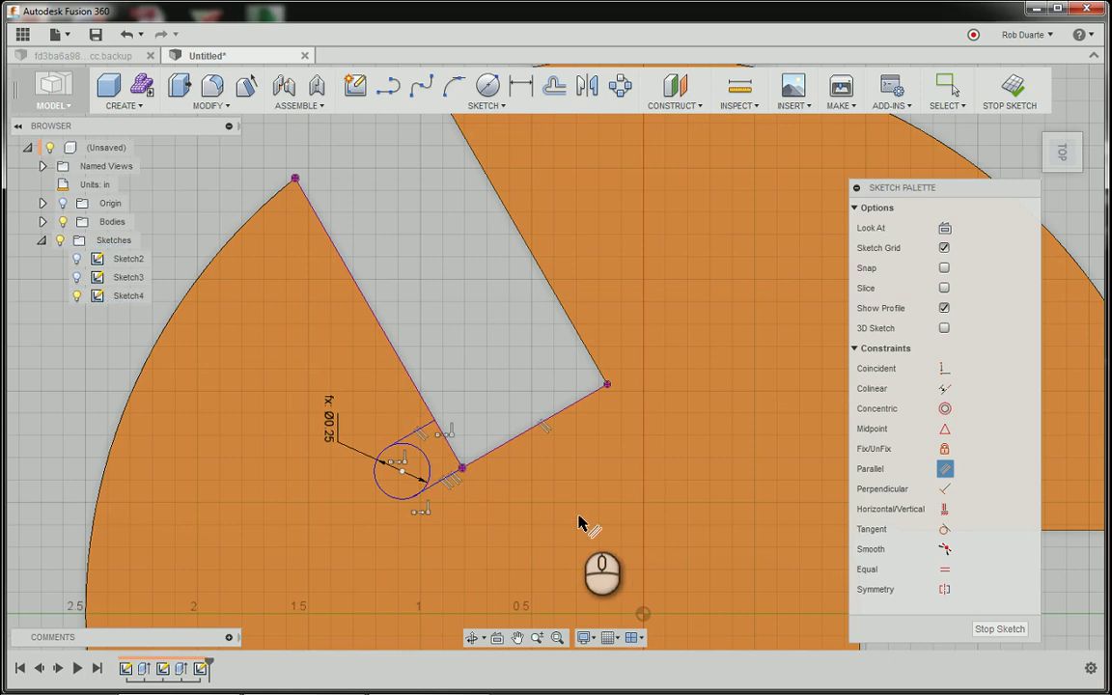
Make the relief circle tangent to both short lines.
left_click(944, 529)
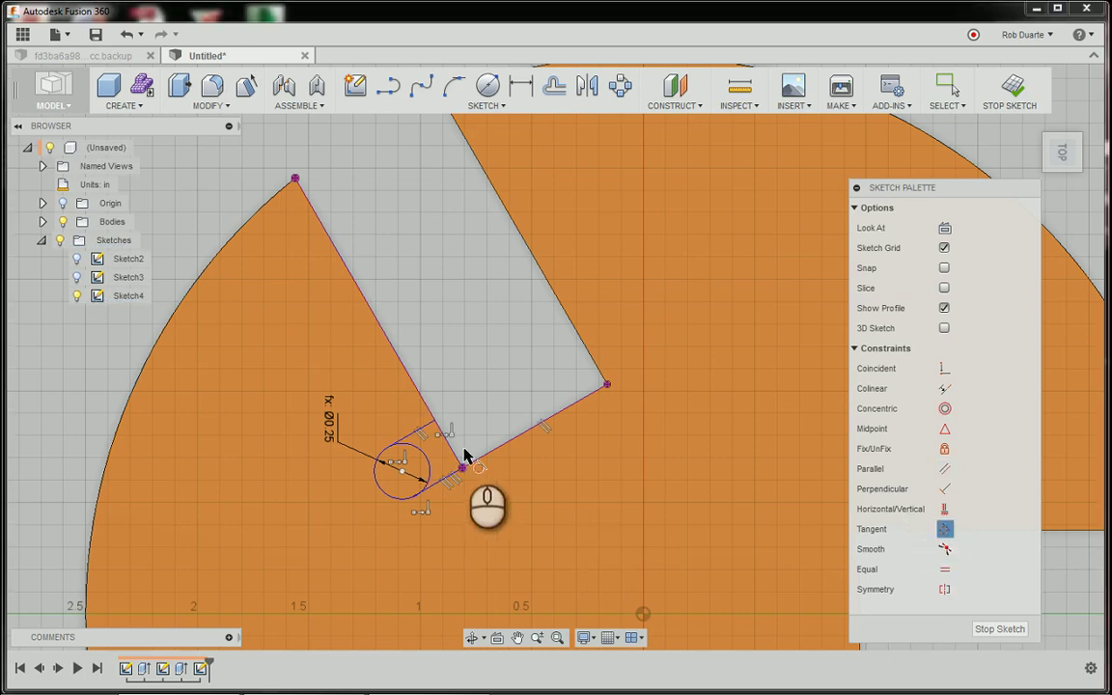
left_click(409, 435)
left_click(413, 454)
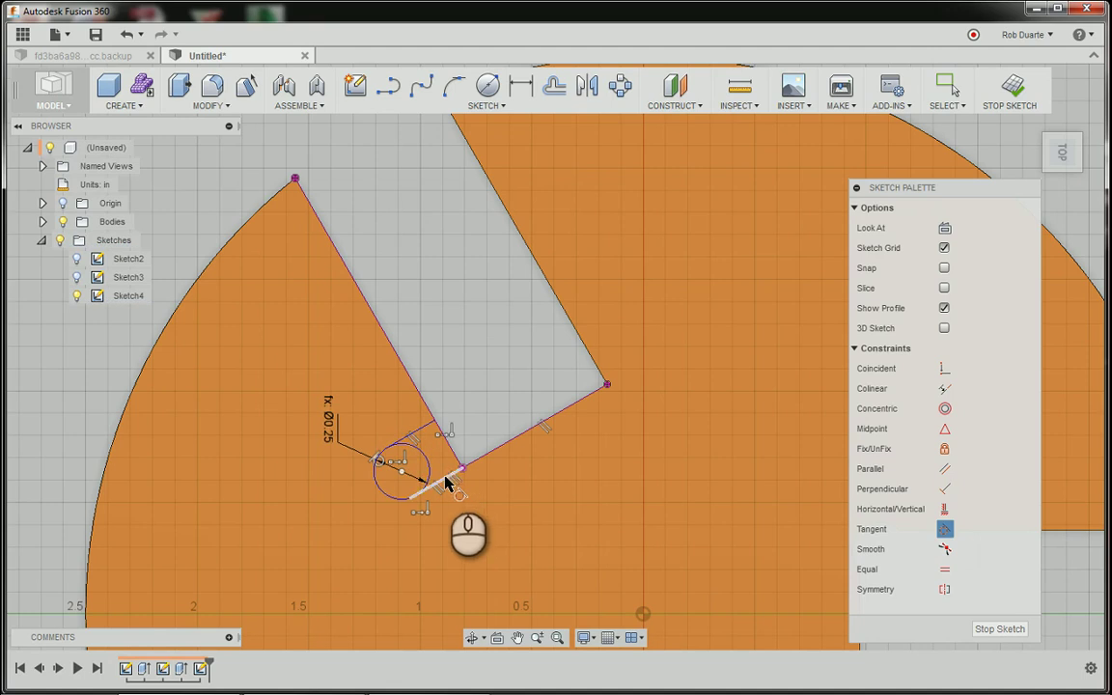
left_click(445, 483)
left_click(427, 477)
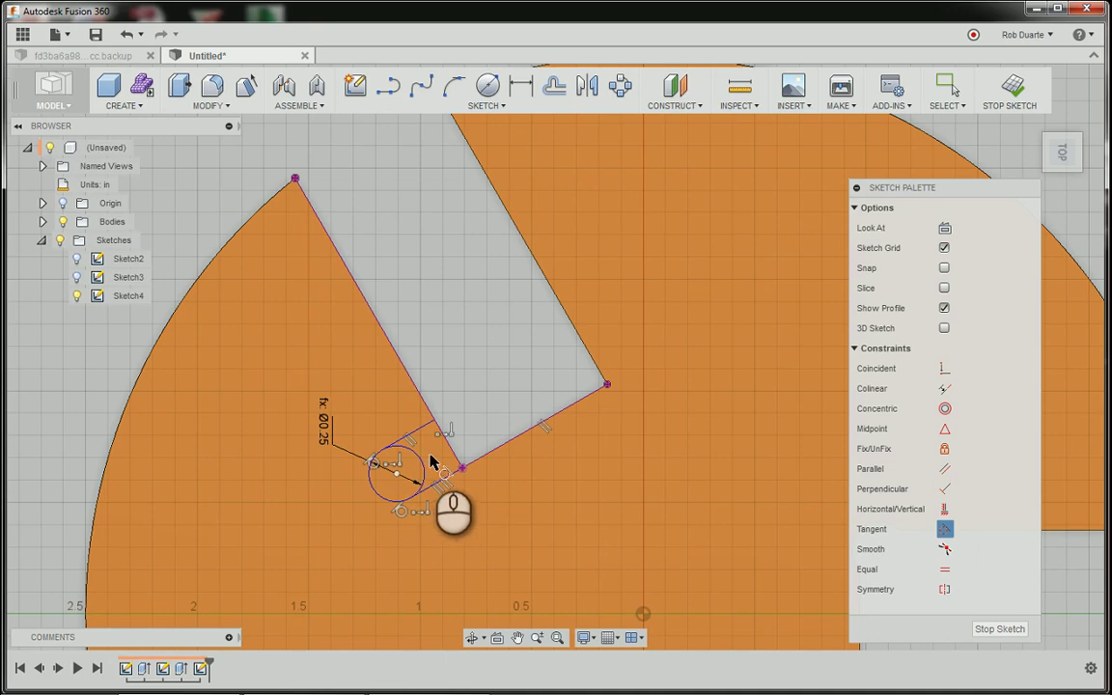
Constrain the relief circle and dimension it bit_diameter/2 from the slanted slot edge.
left_click(379, 460)
left_click(521, 85)
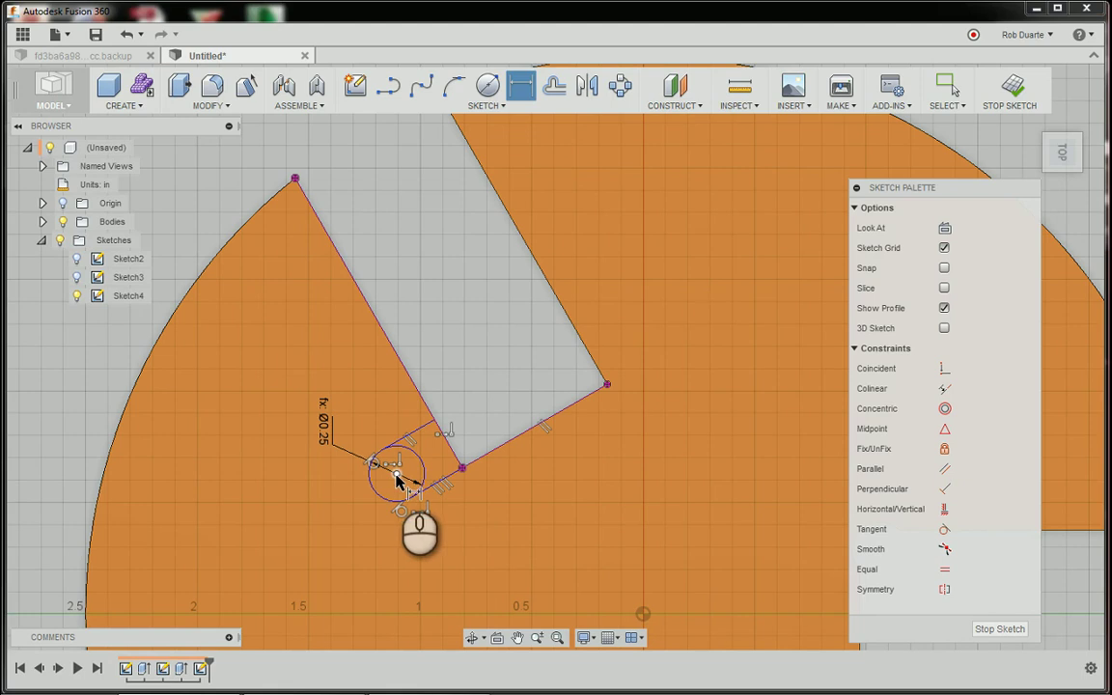
left_click(451, 451)
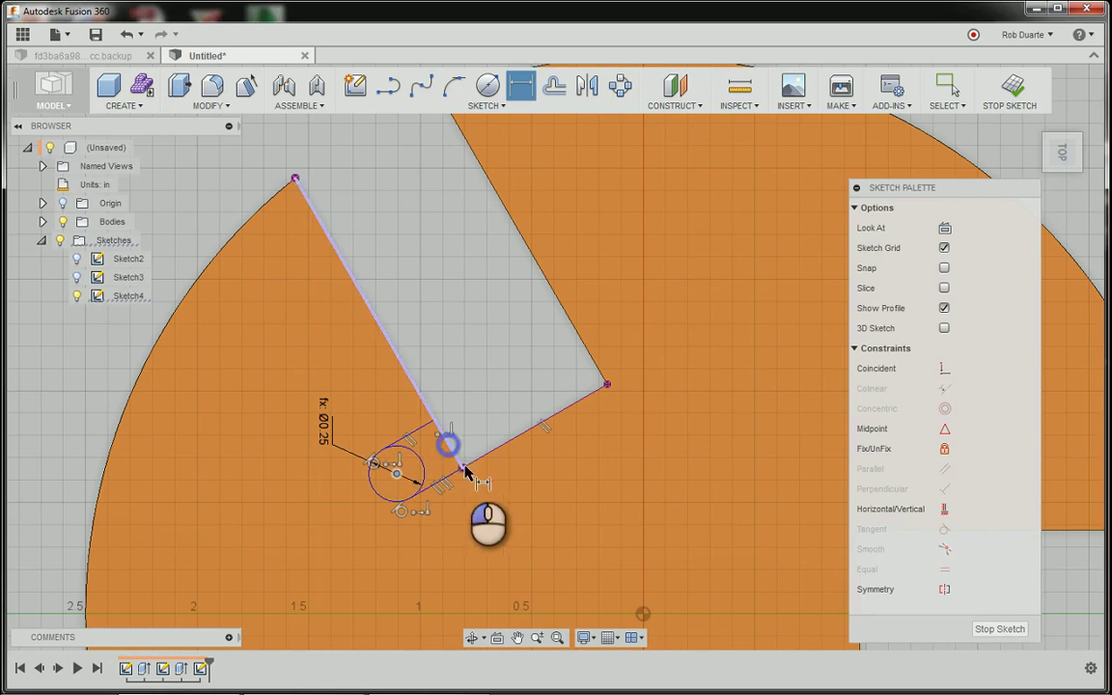
left_click(489, 530)
type("bit_dia")
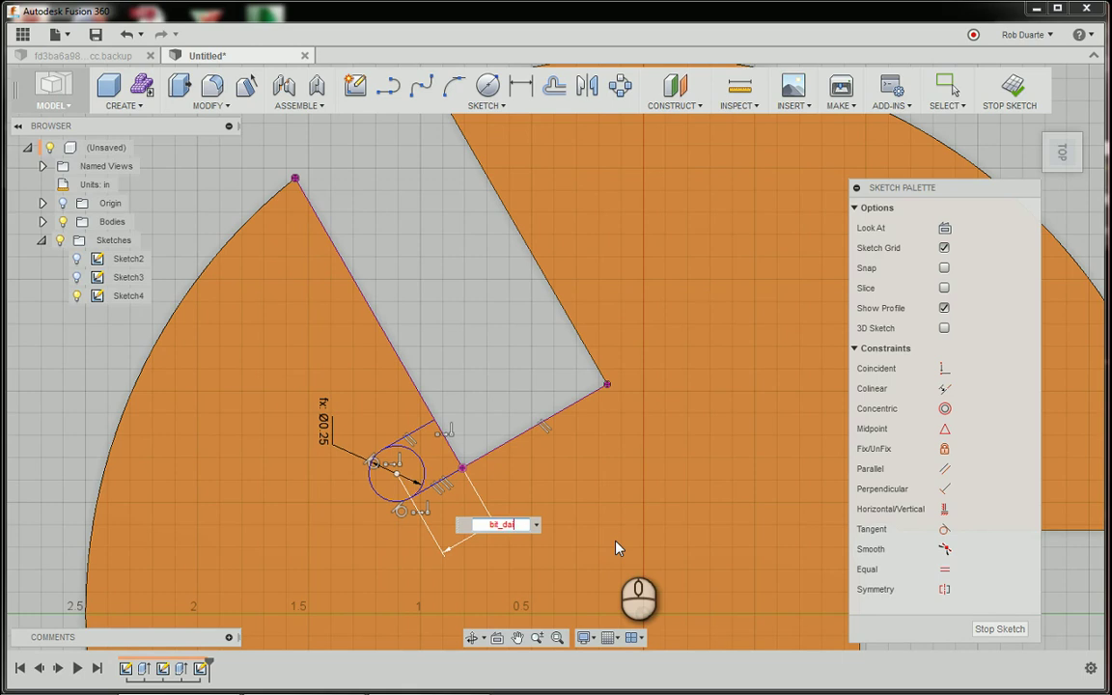
key("BackSpace")
type("diameter/2")
key("Return")
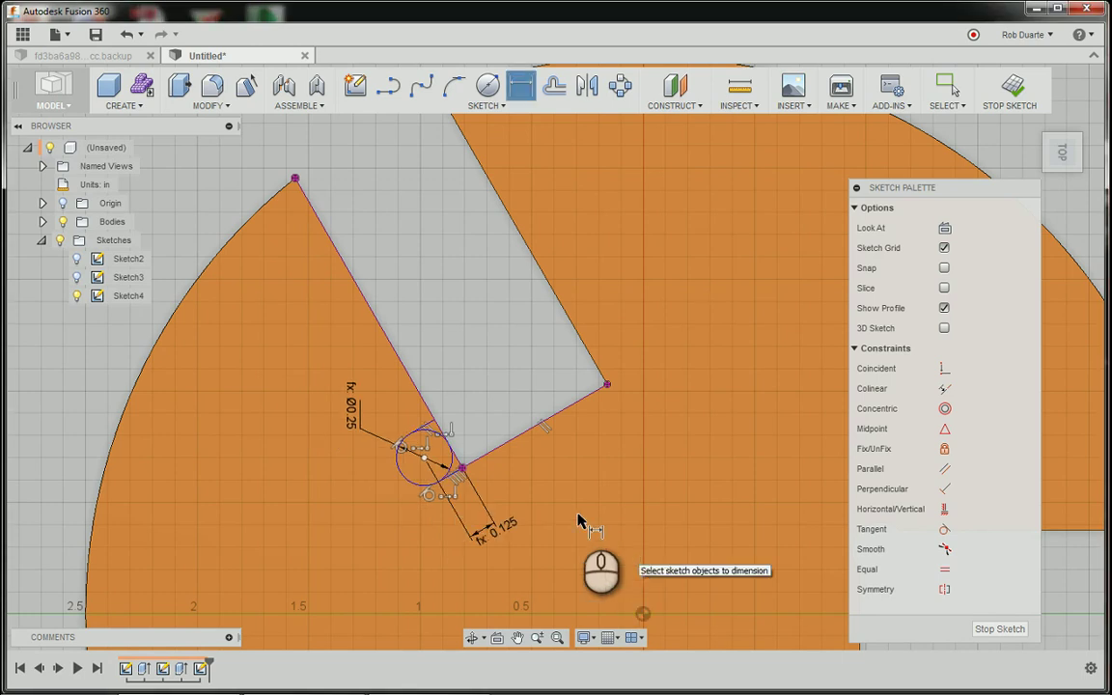
Draw a line through the slot perpendicular to its lower edge.
left_click(390, 94)
left_click(535, 425)
left_click(391, 196)
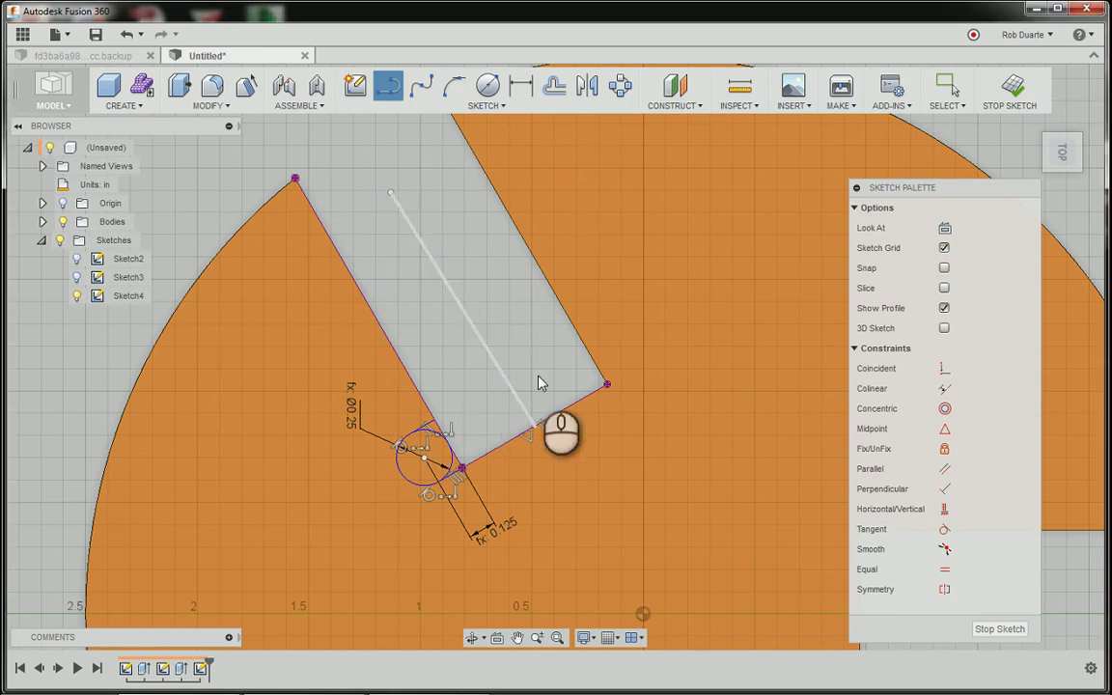
key("Escape")
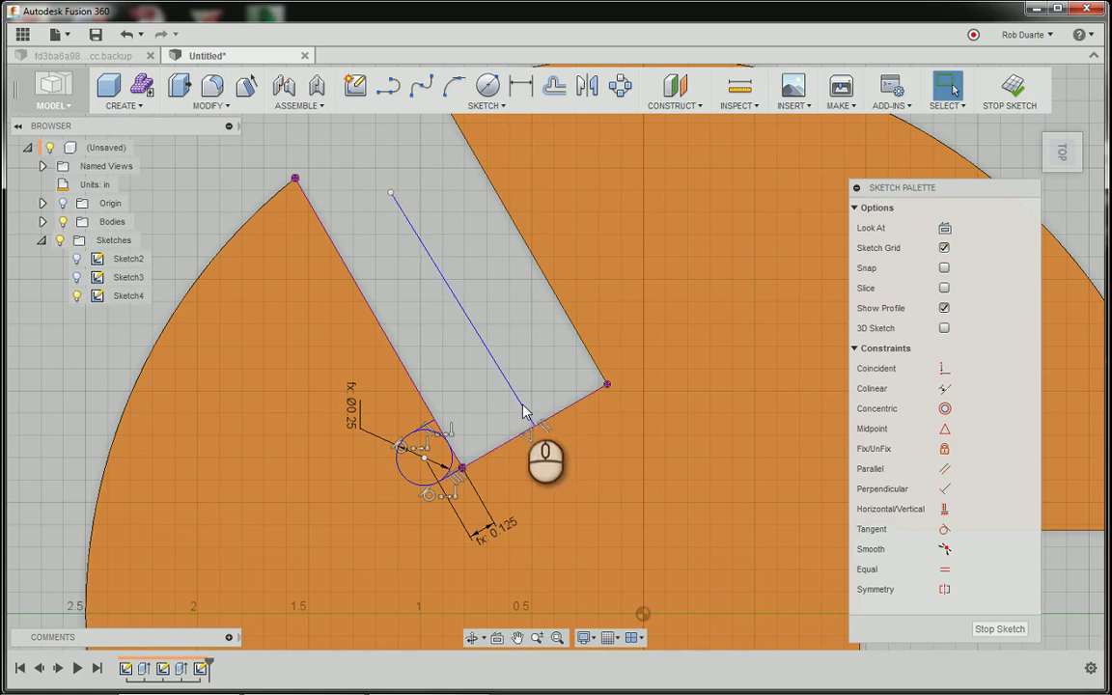
left_click(522, 406)
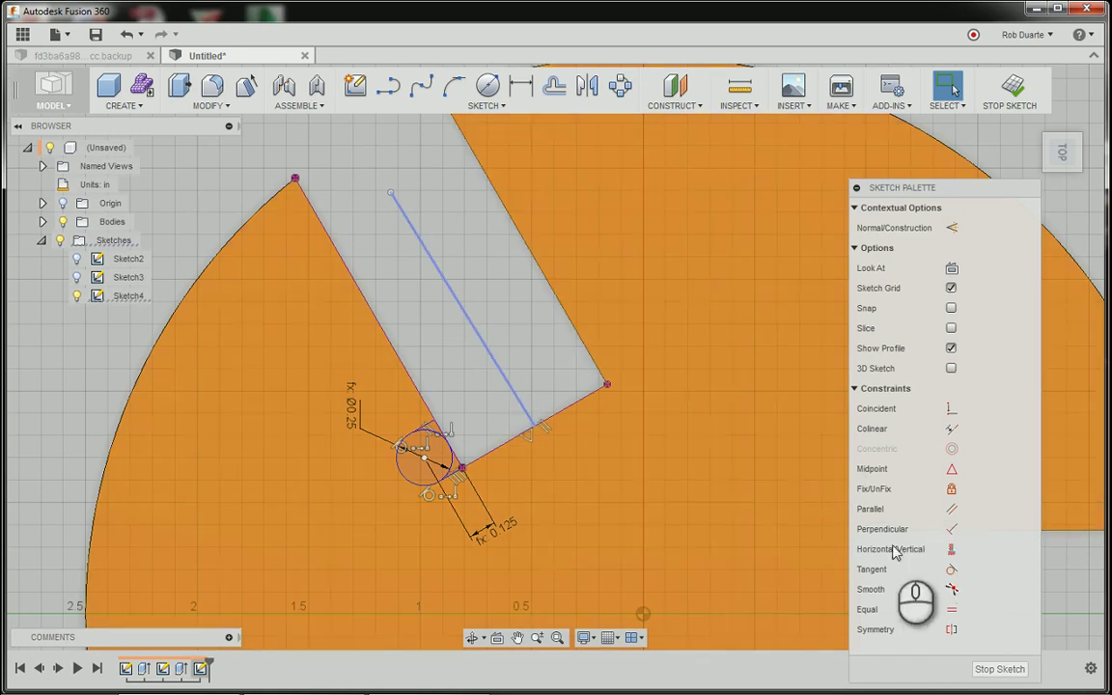
left_click(948, 529)
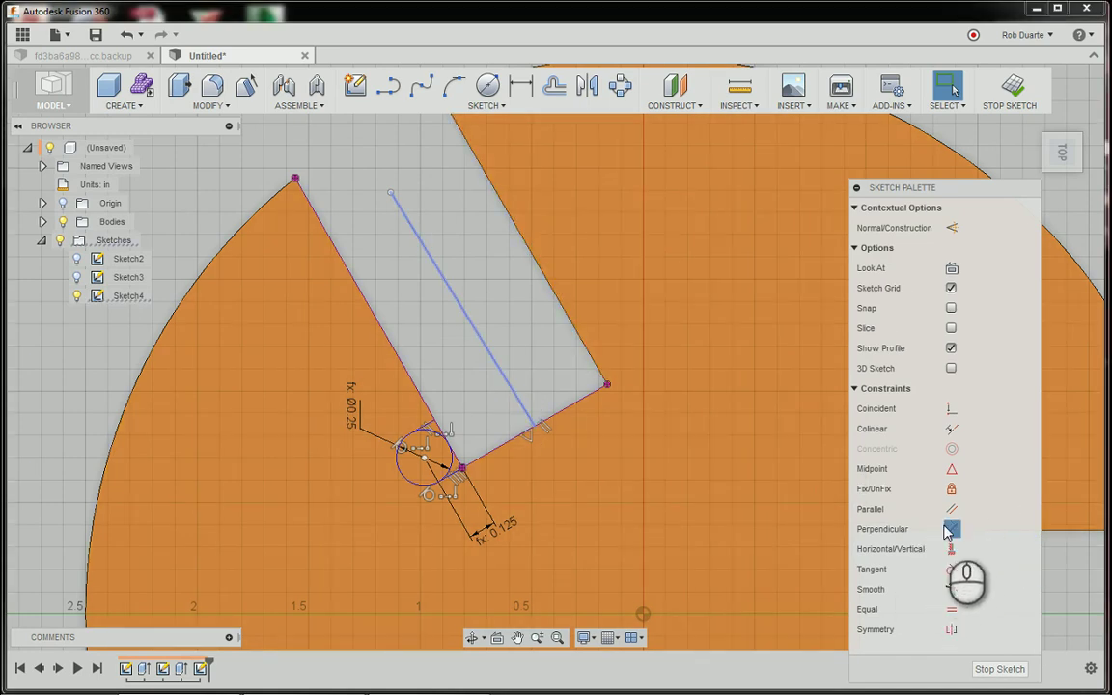
left_click(571, 414)
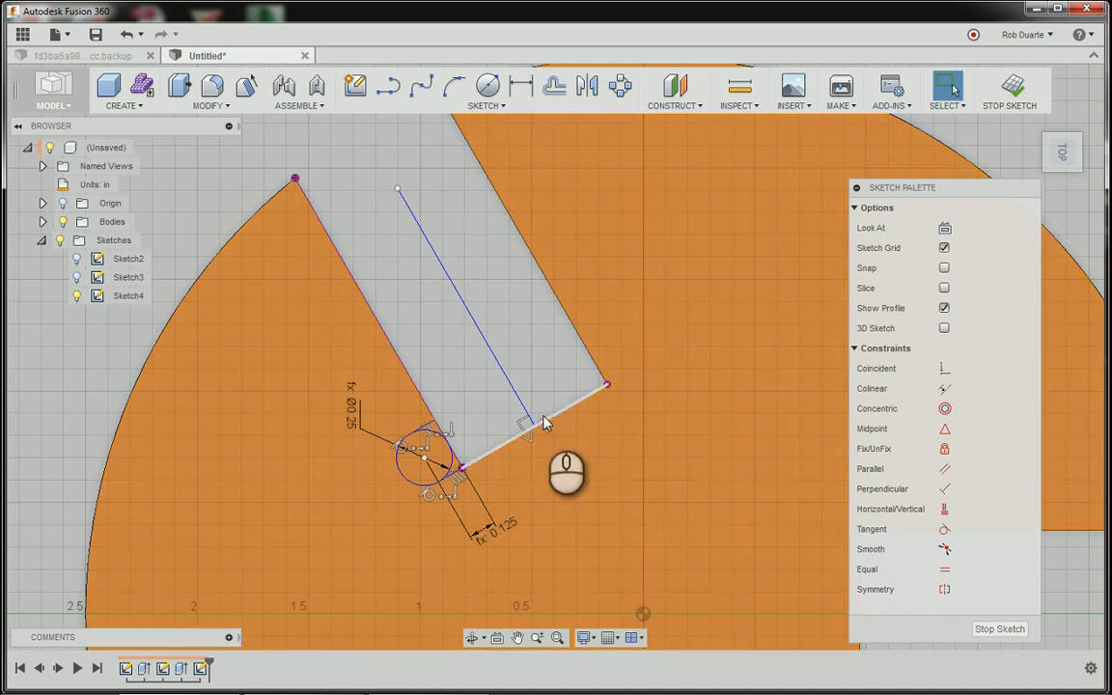
Make the centre line construction and mirror the relief circle and lines across it.
left_click(456, 286)
key("x")
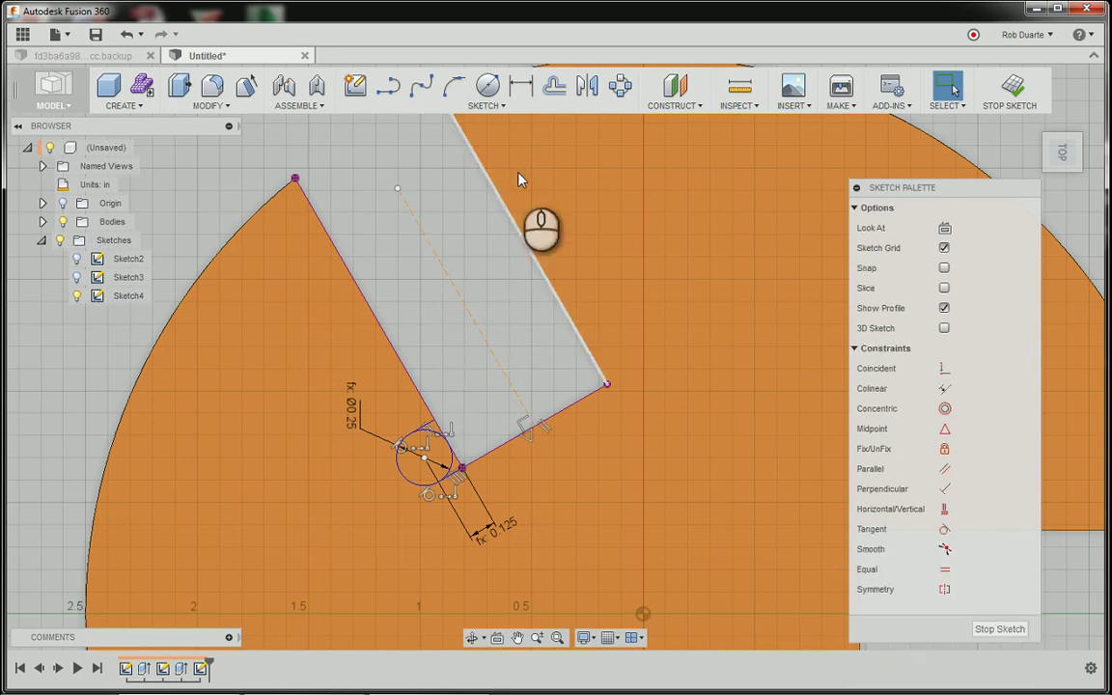
left_click(587, 85)
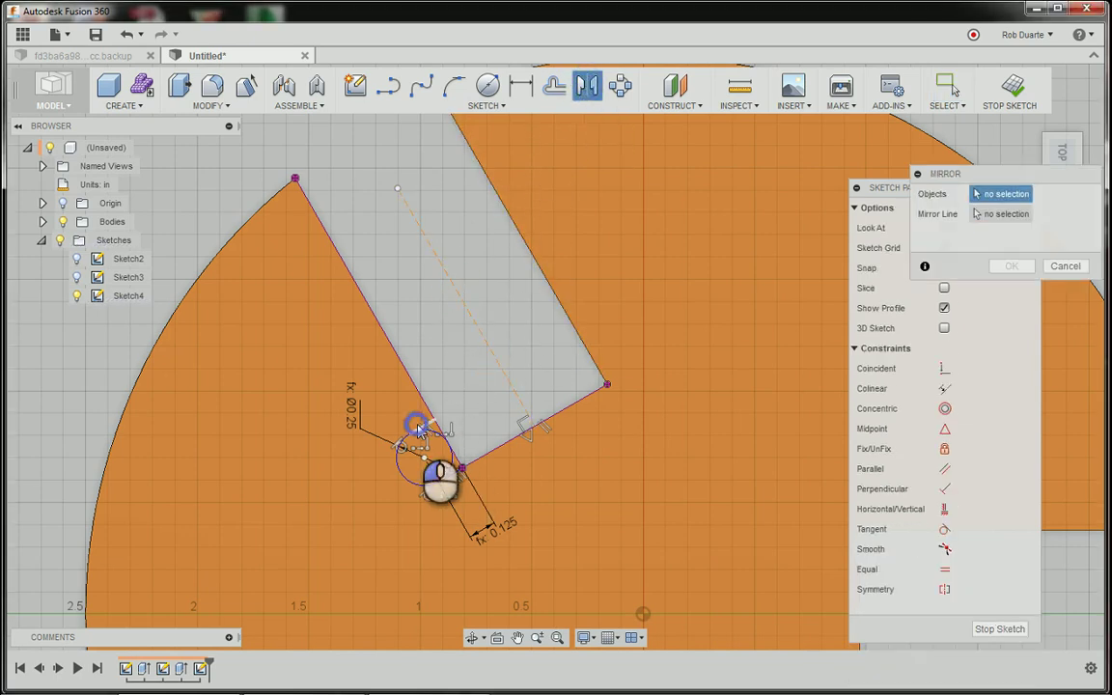
left_click(406, 446)
left_click(445, 485)
left_click(458, 483)
left_click(1004, 214)
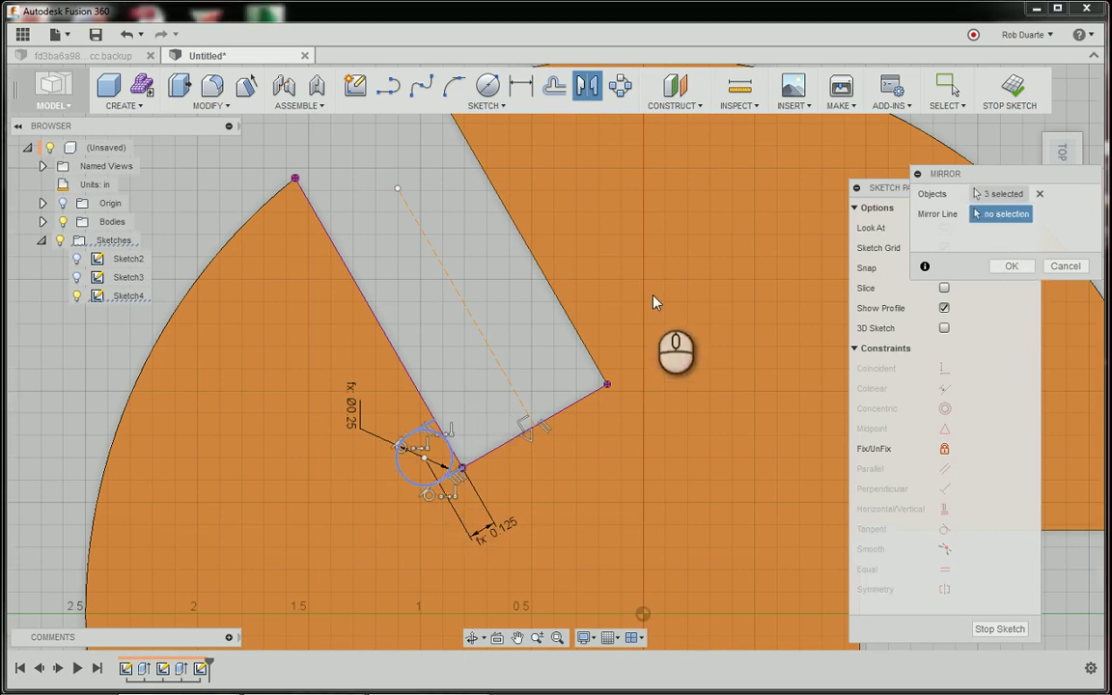
left_click(481, 335)
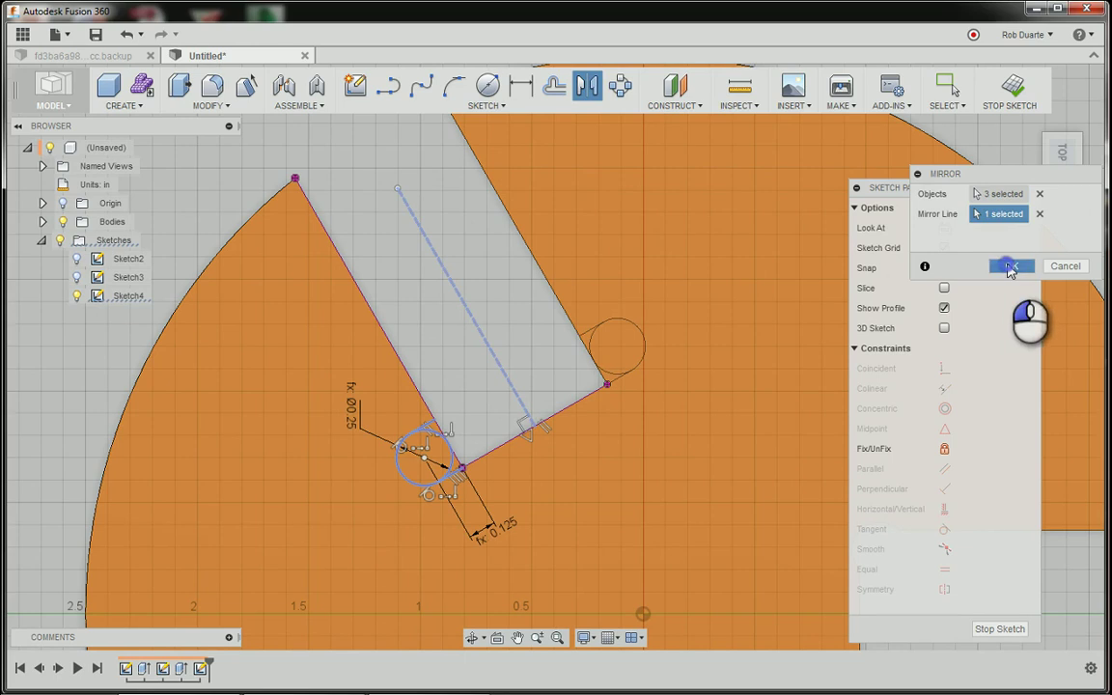
left_click(1010, 265)
Finish the sketch and select all six relief-circle profiles for Press Pull.
left_click(1012, 89)
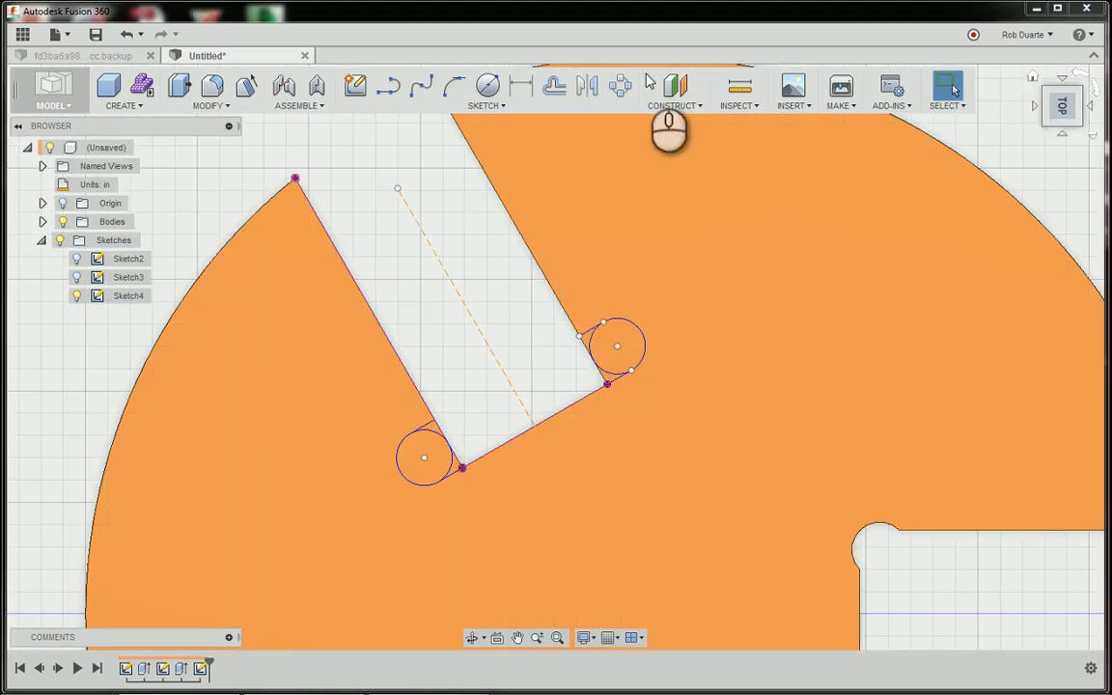
left_click(1033, 77)
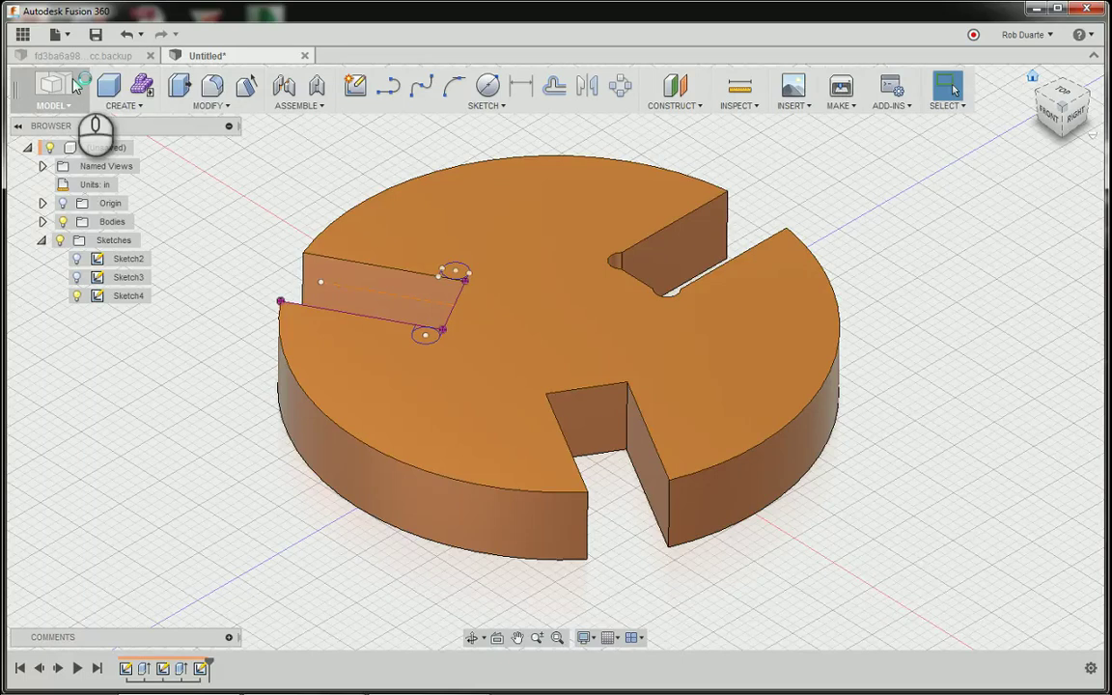
left_click(180, 86)
scroll(459, 274, "down", 3)
scroll(459, 274, "up", 4)
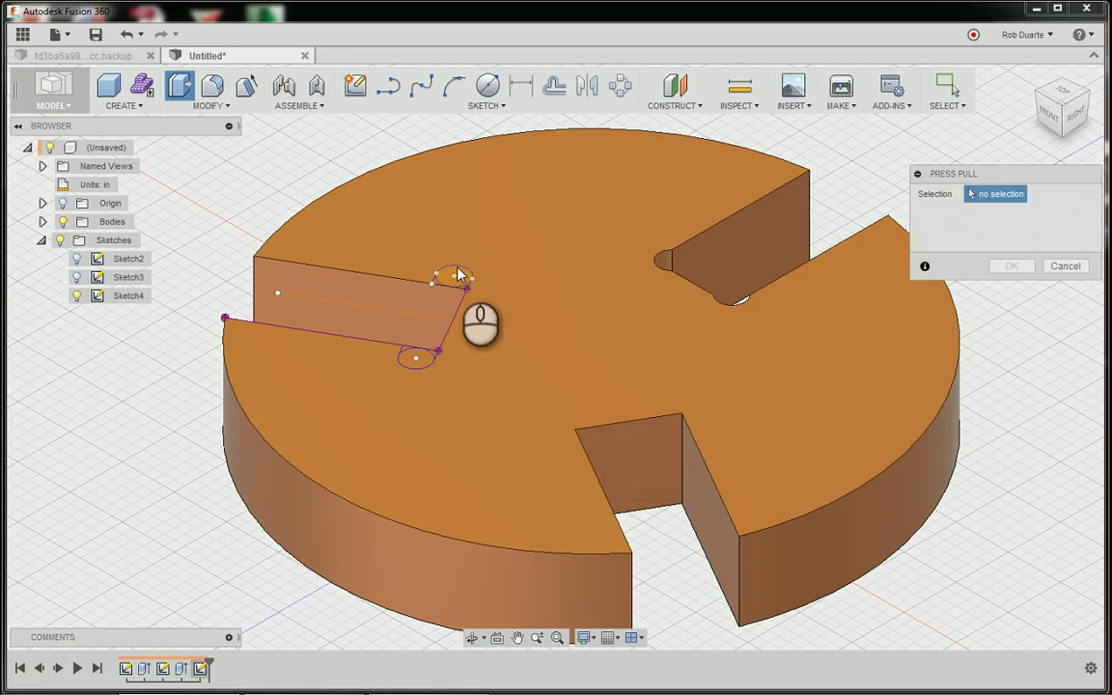
left_click(458, 279)
scroll(450, 280, "up", 3)
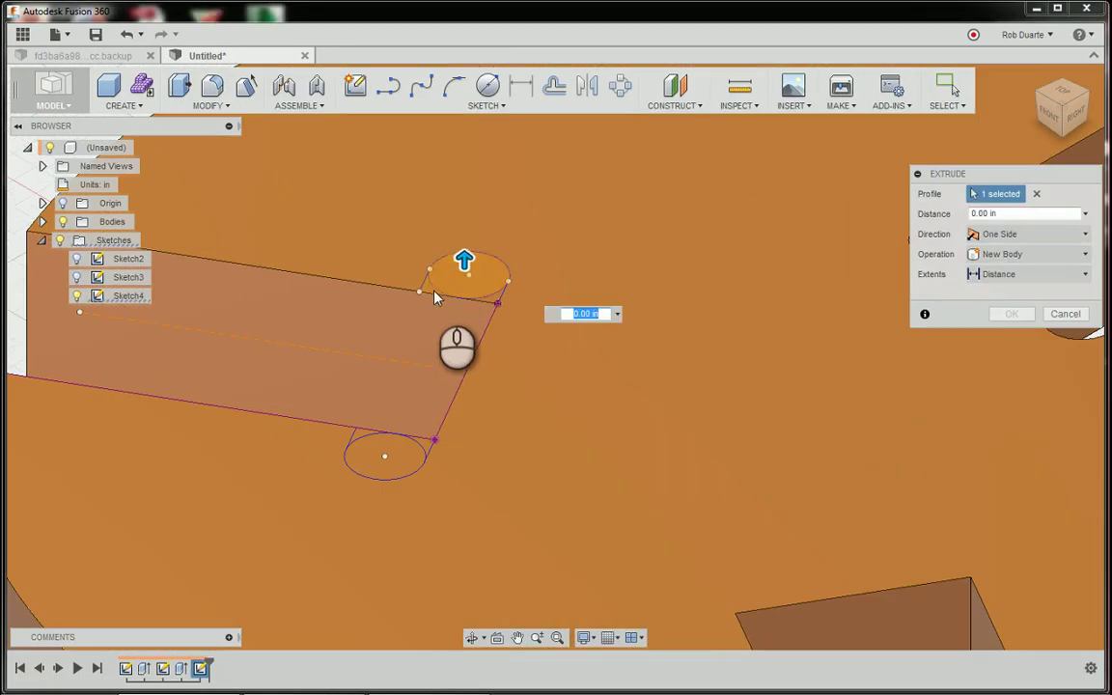
left_click(485, 298)
left_click(490, 303)
left_click(359, 439)
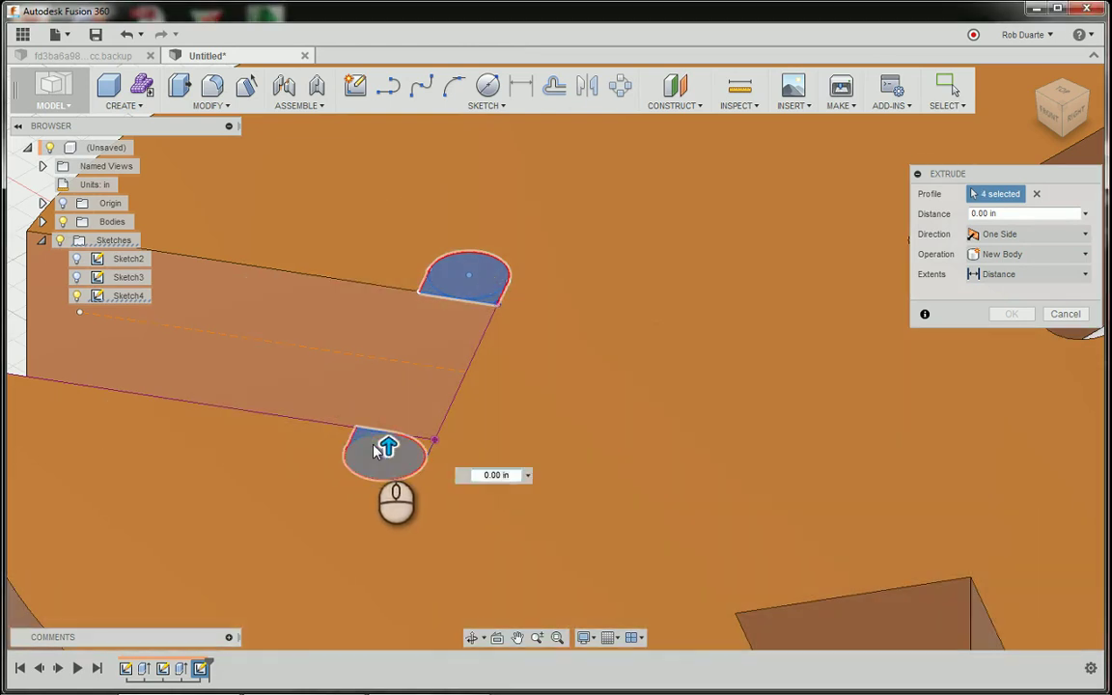
left_click(397, 446)
left_click(426, 452)
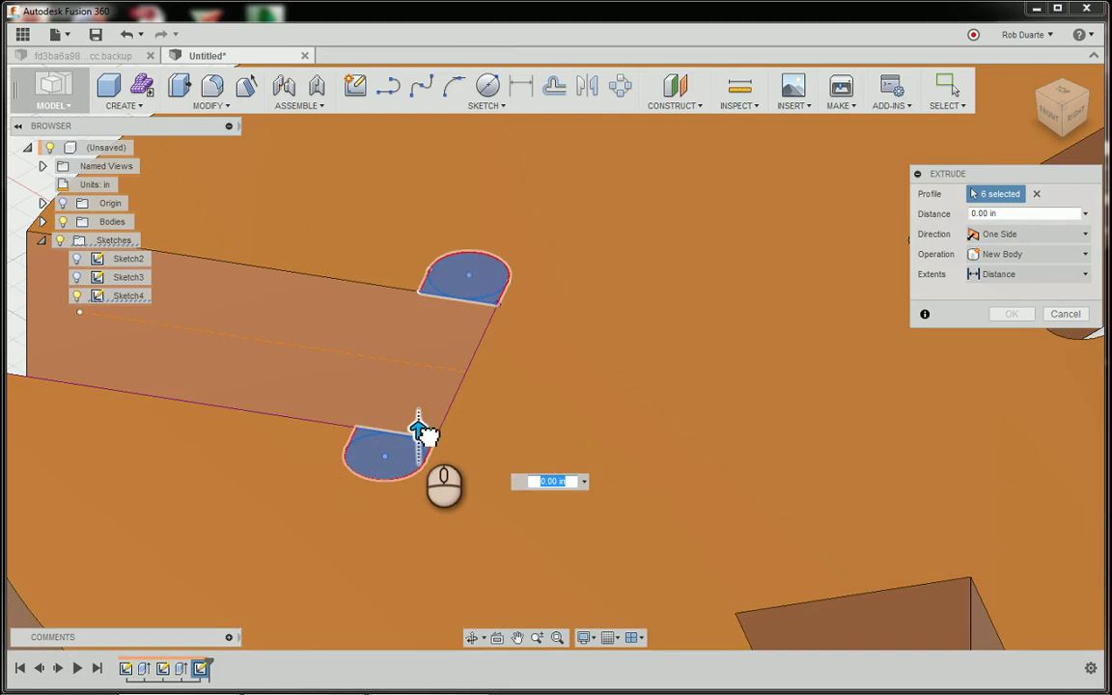
Cut the relief profiles down into the disc to a distance of -thickness.
left_click_drag(425, 434, 418, 534)
left_click(1051, 316)
left_click(1020, 312)
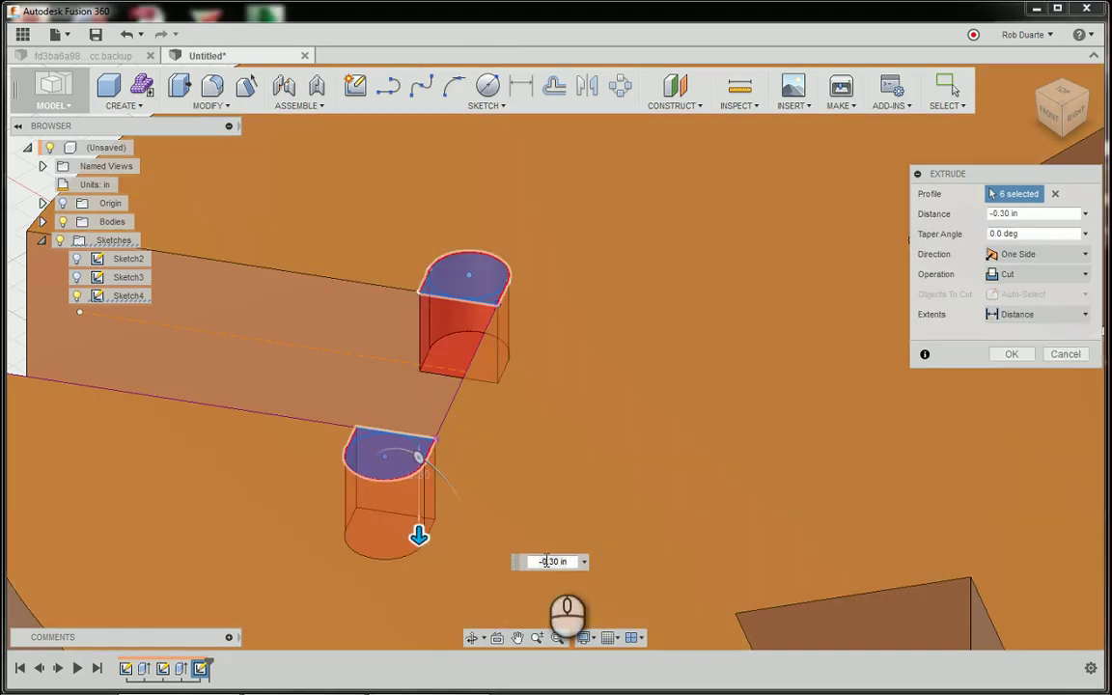
double_click(546, 561)
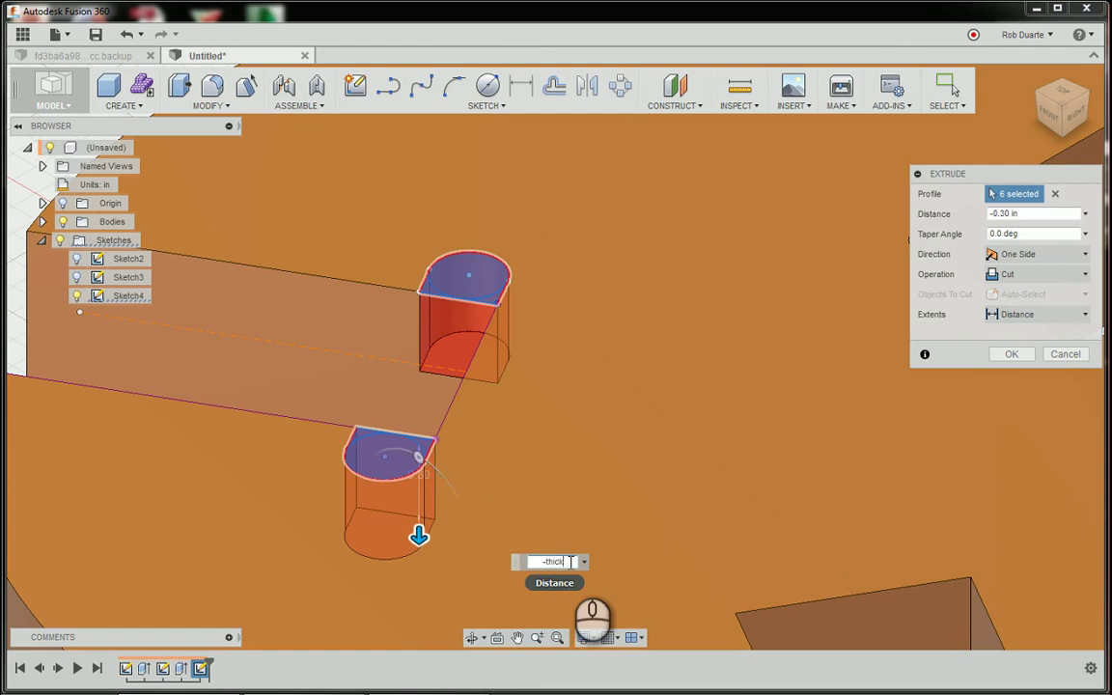
type("-thickness")
key("Return")
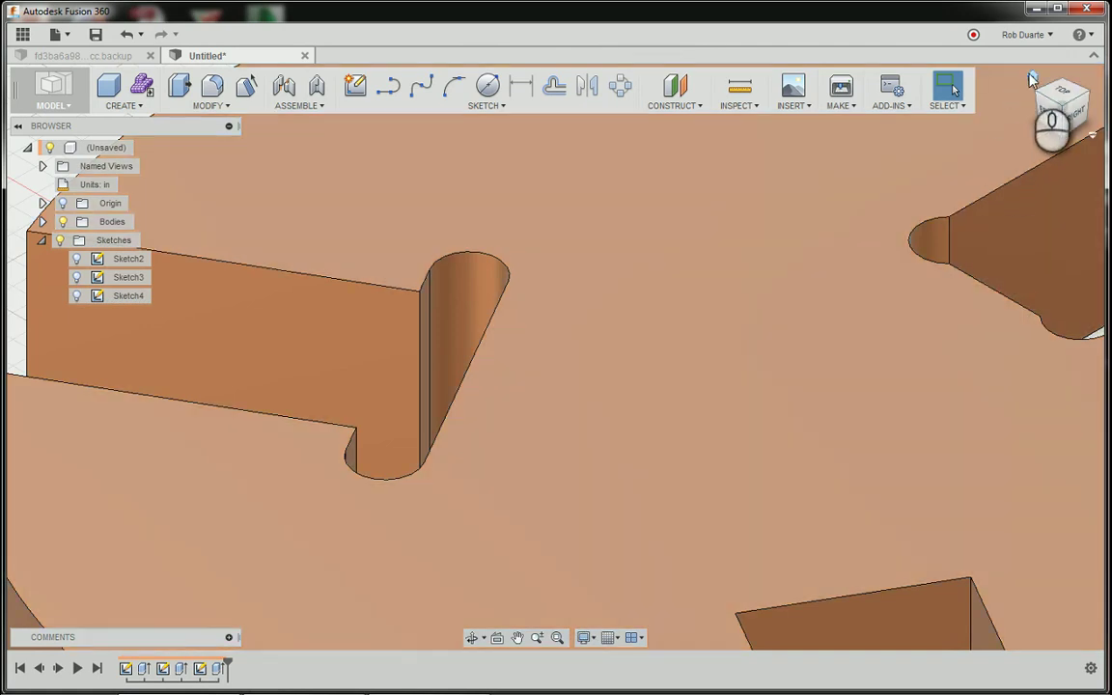
left_click(1033, 77)
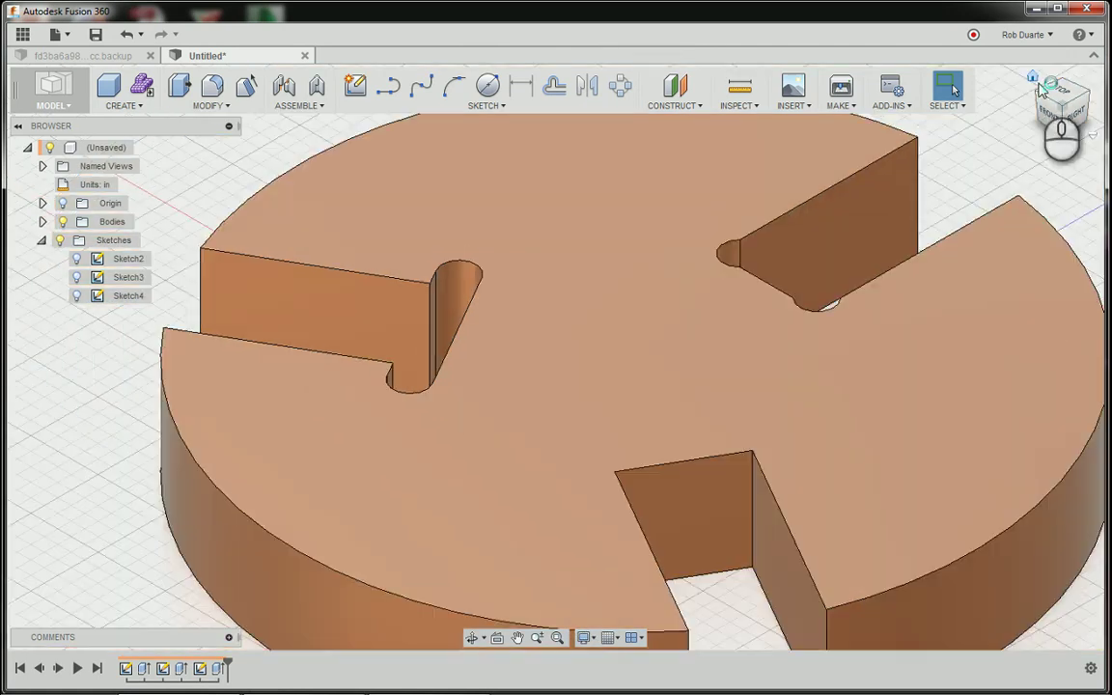
Switch to the Top view to see all three slots from above.
left_click(1059, 95)
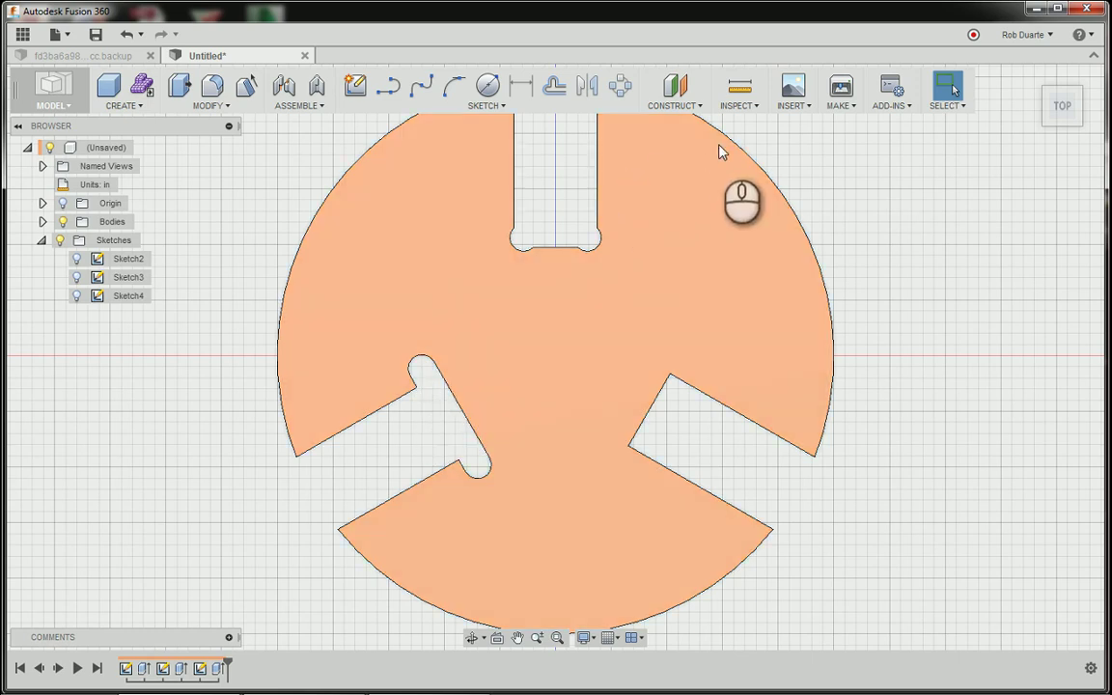
Start a new sketch on the disc's top face, viewed from above.
left_click(355, 89)
left_click(676, 299)
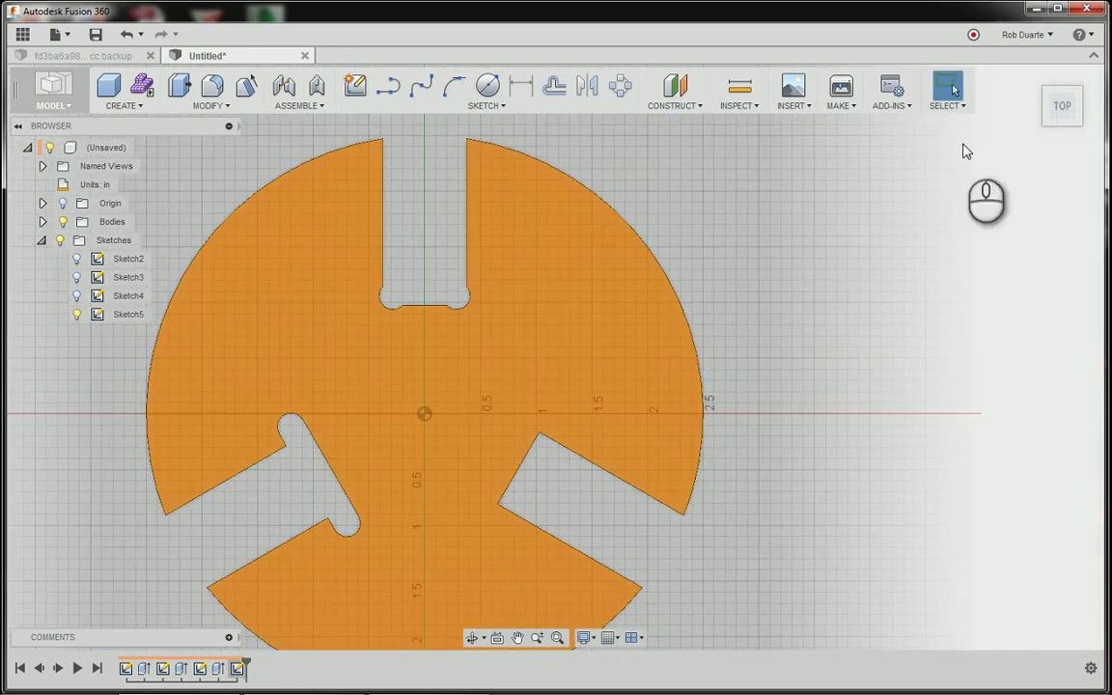
left_click(1033, 124)
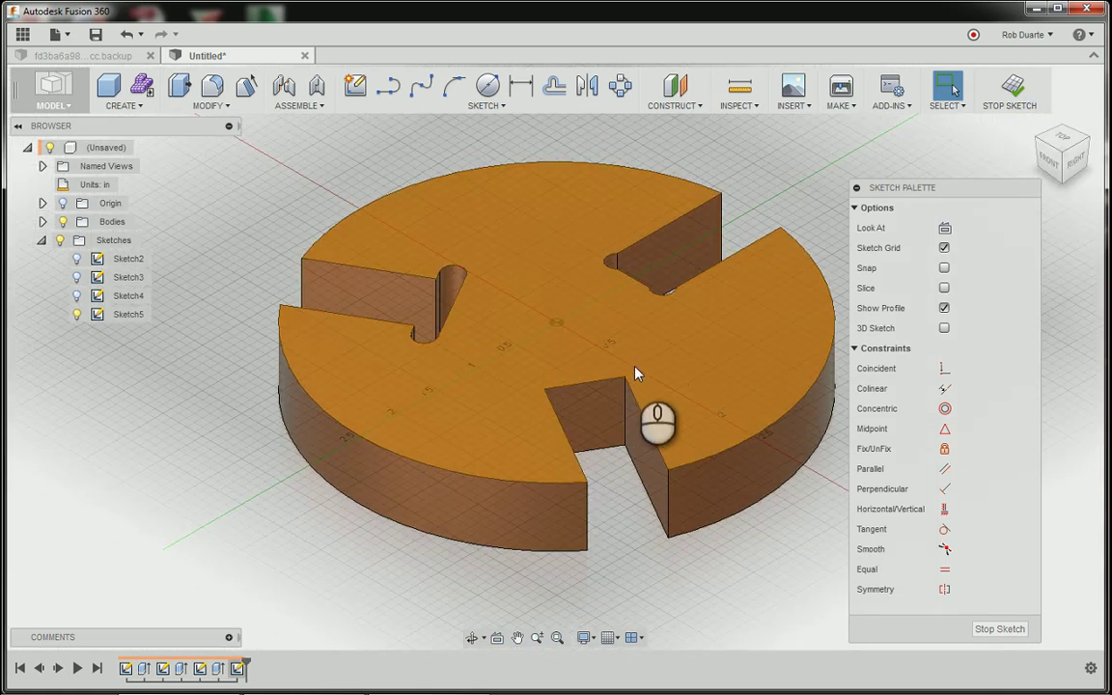
left_click(1062, 143)
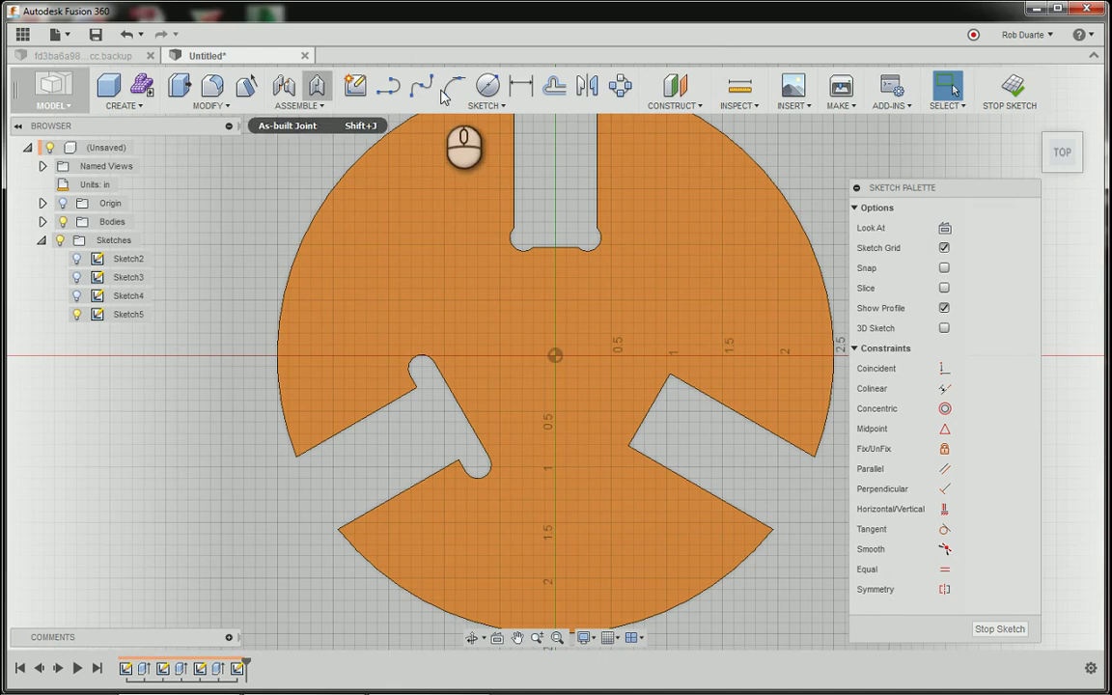
Draw a small circle at the lower-right slot corner with diameter bit_diameter.
left_click(488, 86)
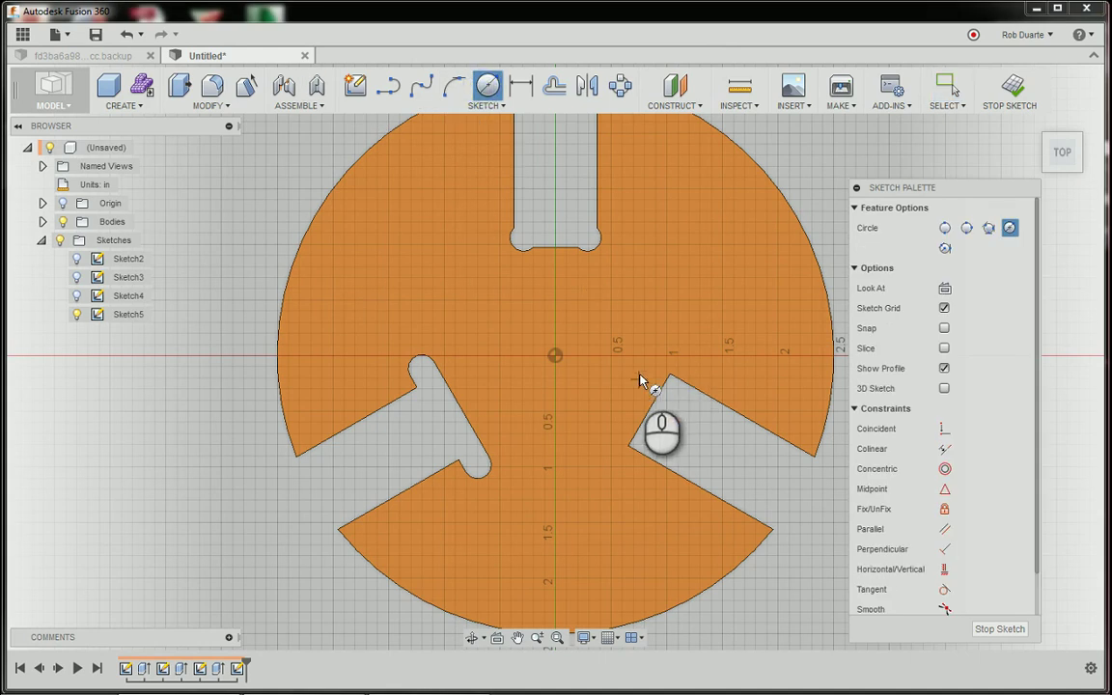
left_click(638, 376)
left_click(638, 360)
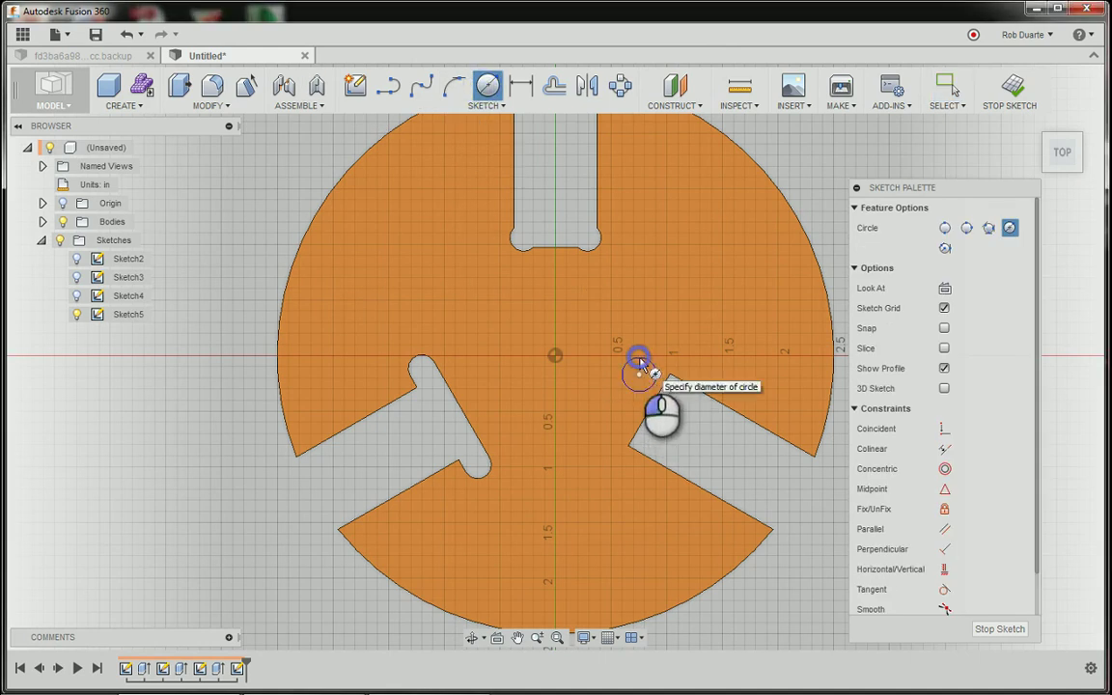
left_click(520, 86)
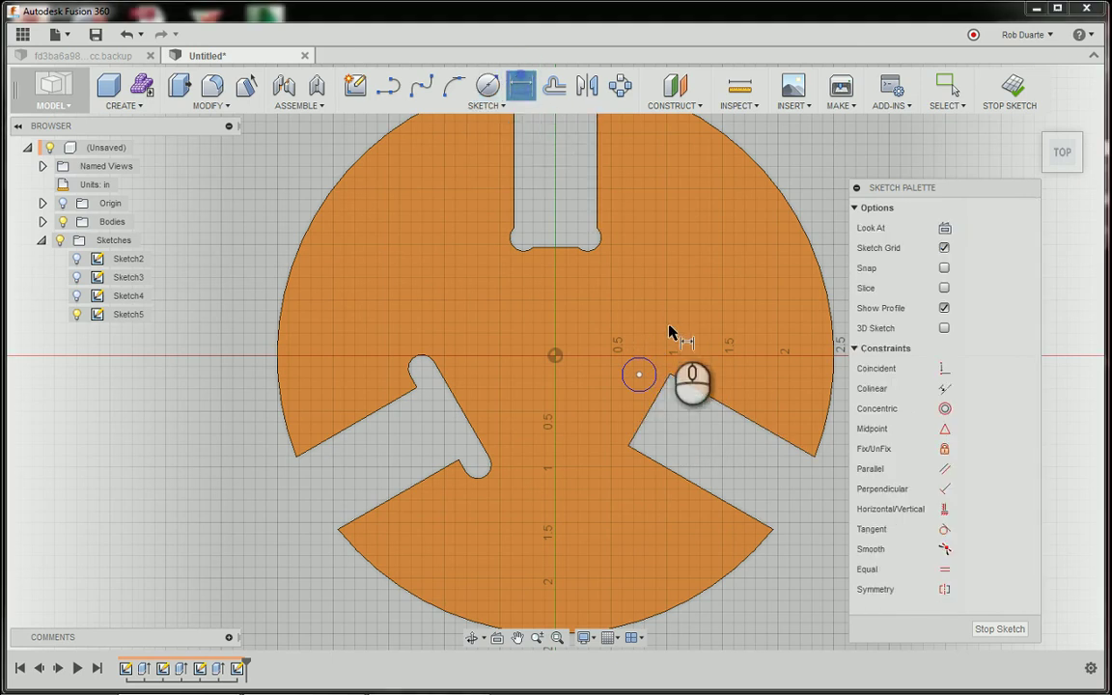
left_click(648, 364)
left_click(654, 311)
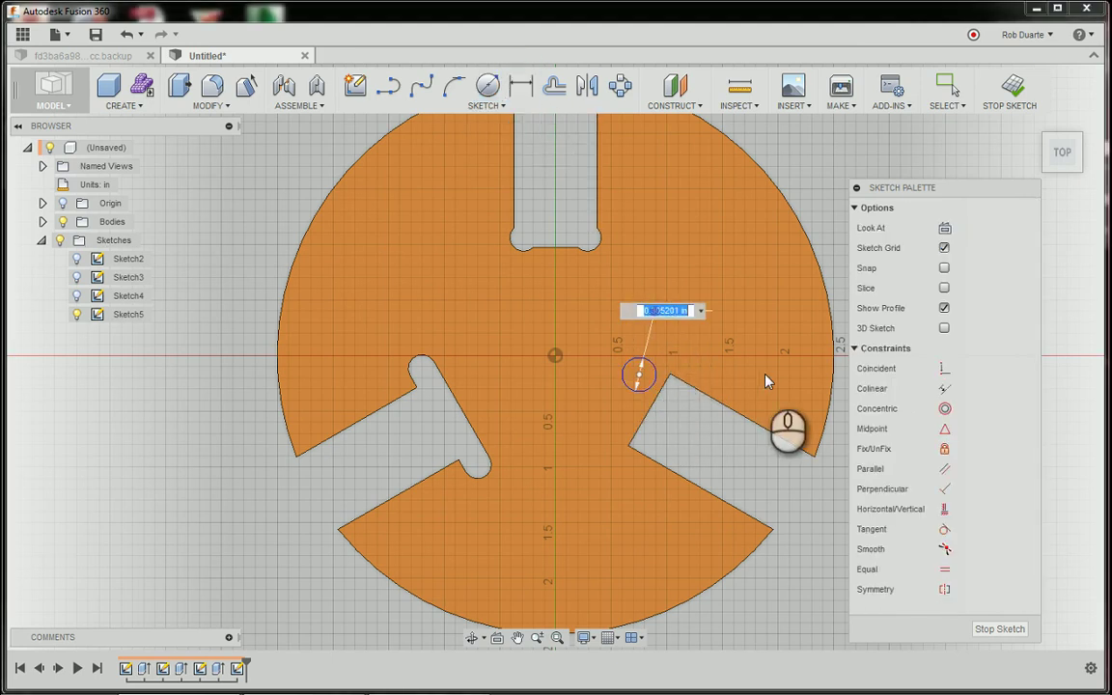
type("bit_diameter")
key("Return")
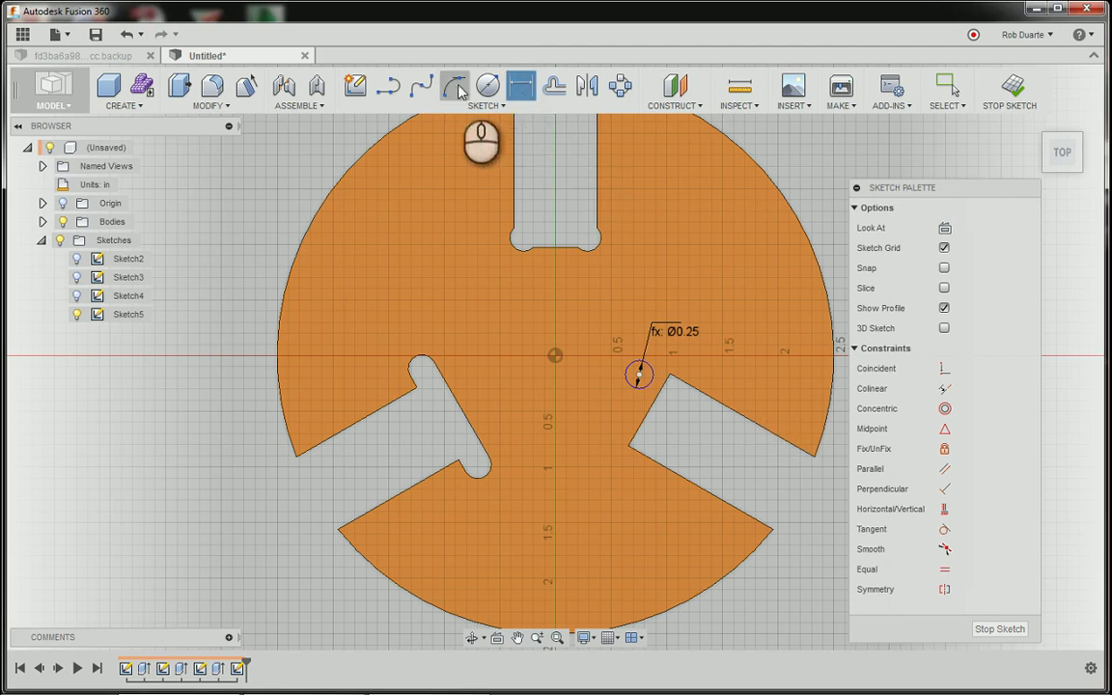
Draw a line from the relief circle to the slot corner.
left_click(388, 85)
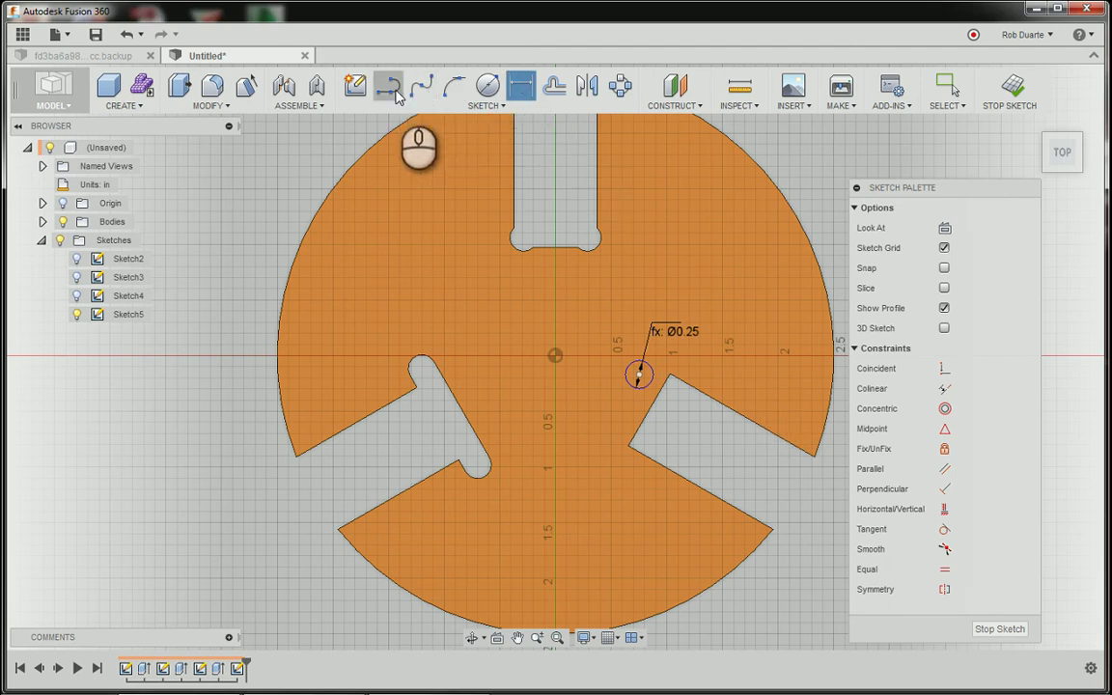
left_click(645, 373)
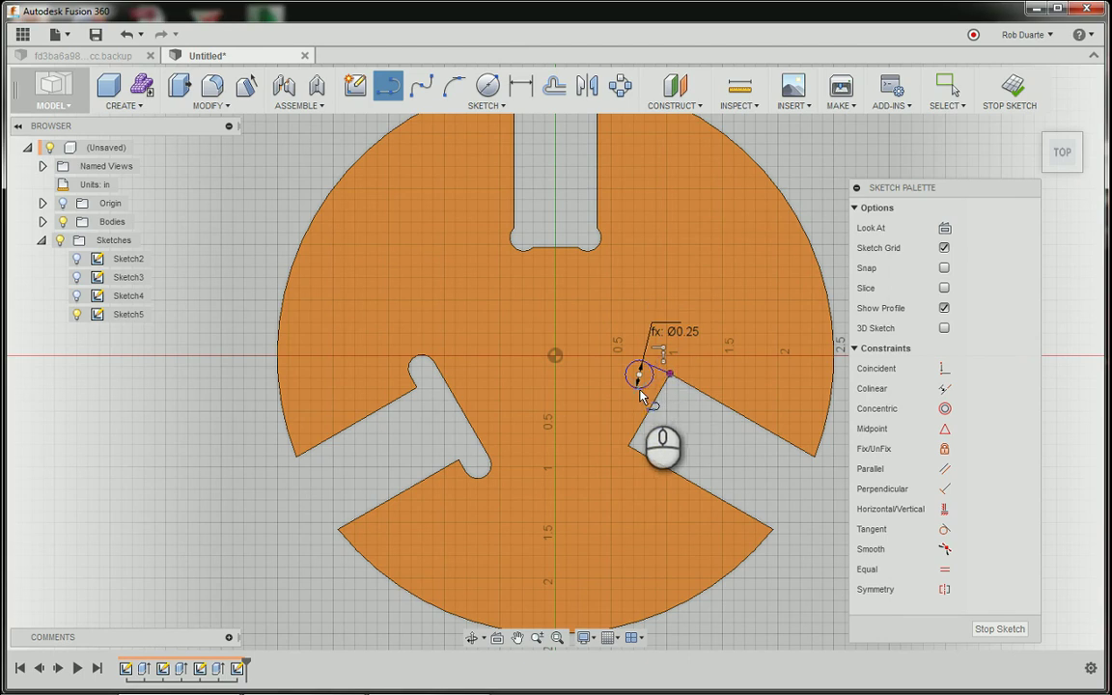
left_click(652, 400)
left_click(628, 446)
scroll(662, 375, "up", 5)
key("Escape")
Make the short lines parallel to the slot edges and the circle tangent to them.
left_click(661, 362)
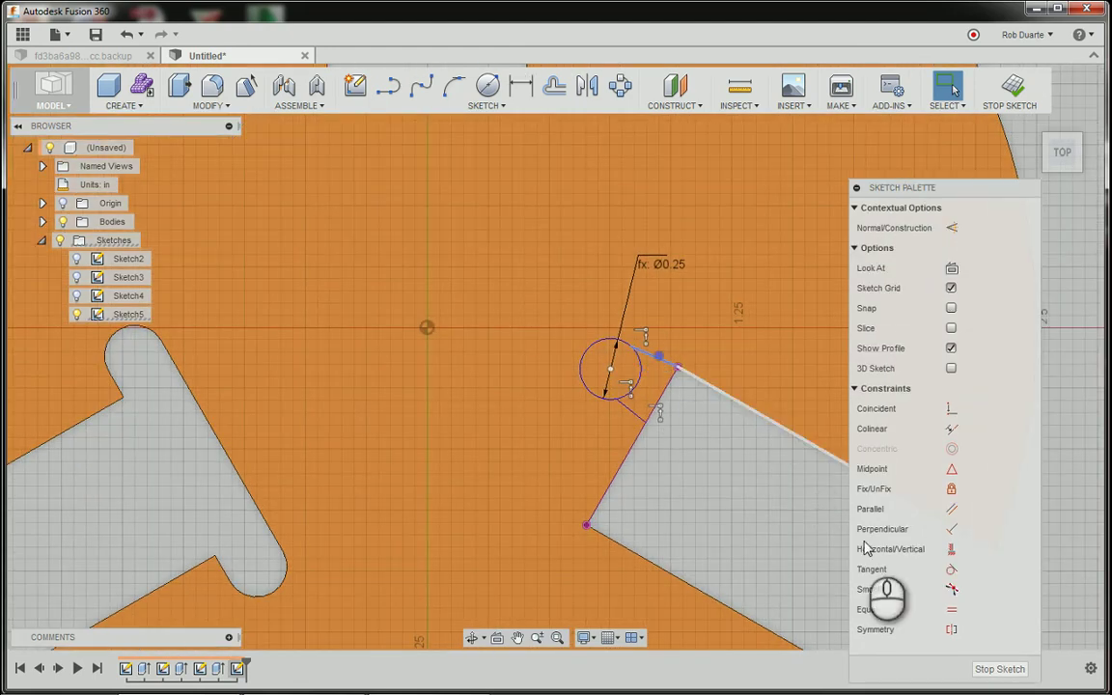
left_click(695, 495)
left_click(945, 469)
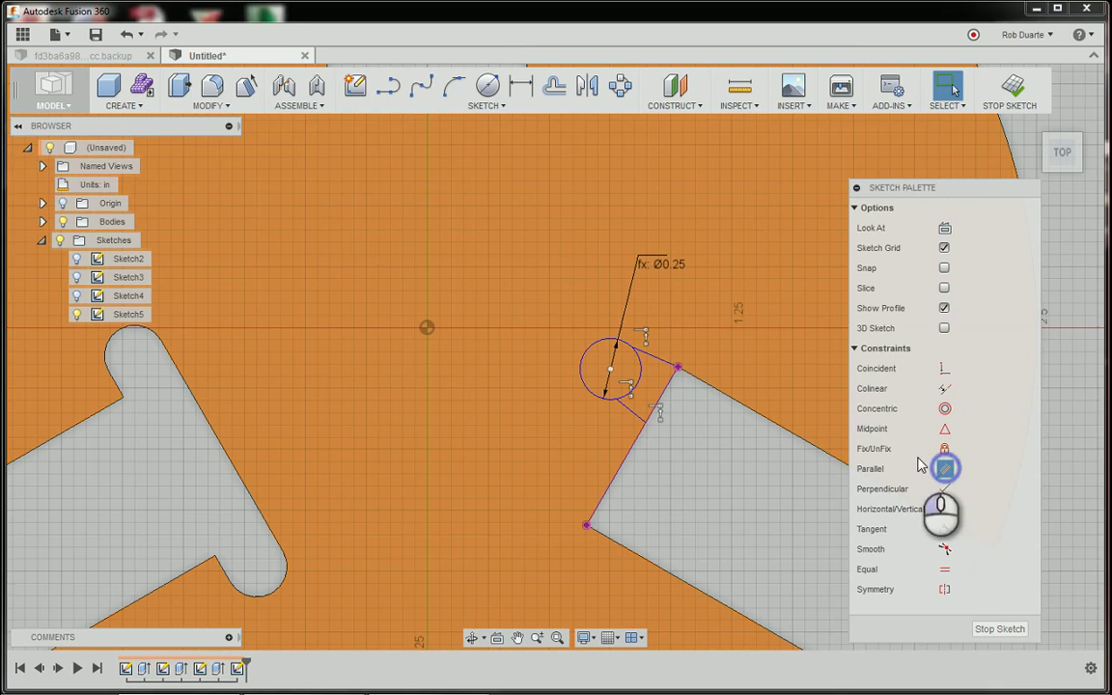
left_click(666, 365)
left_click(695, 379)
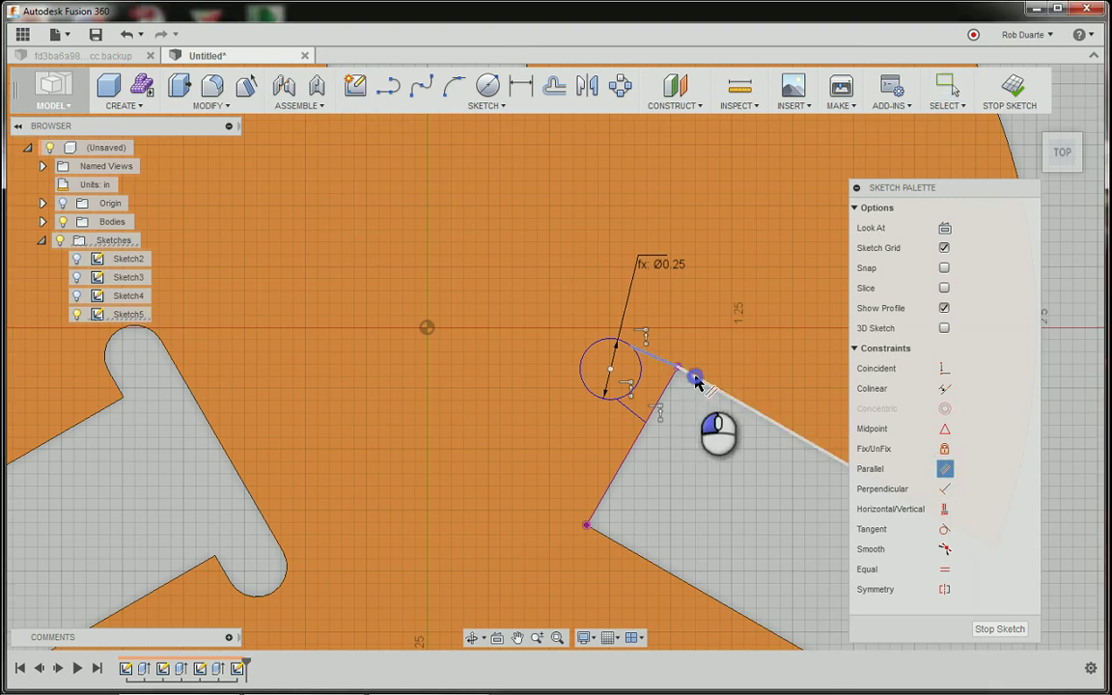
left_click(639, 414)
left_click(662, 364)
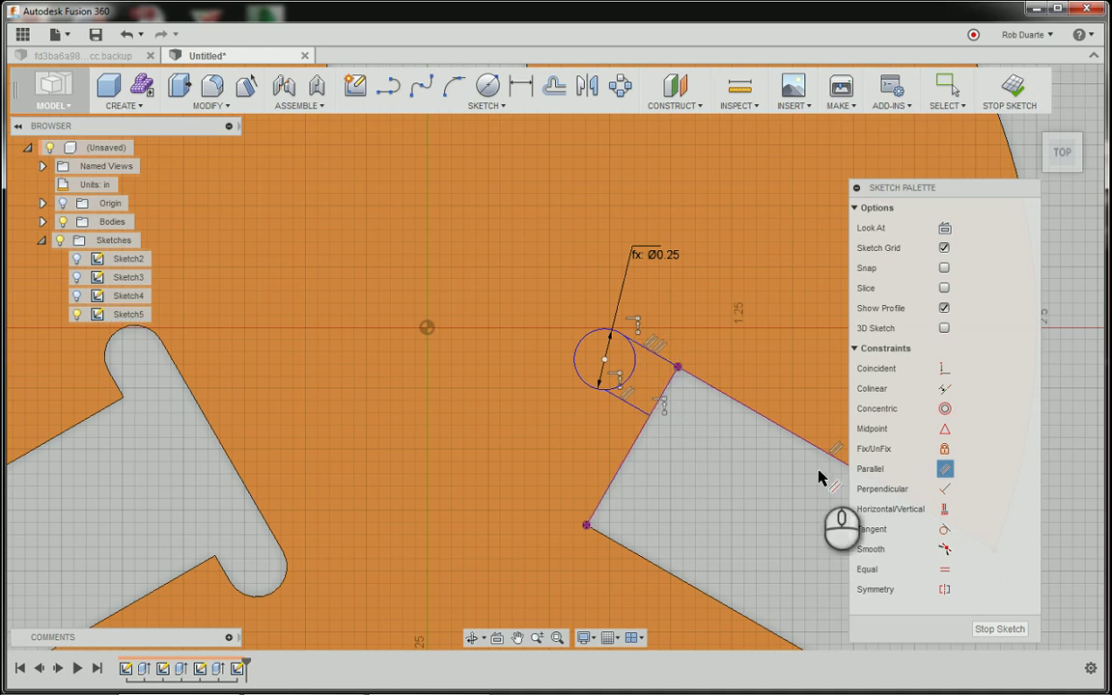
left_click(944, 530)
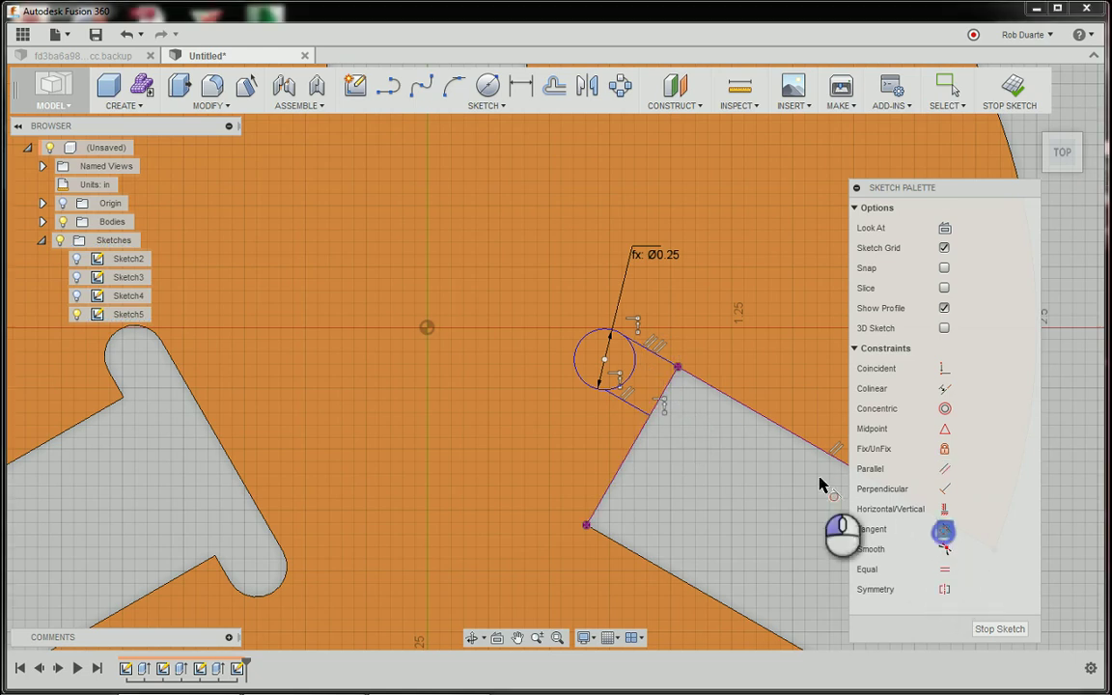
left_click(655, 355)
left_click(637, 364)
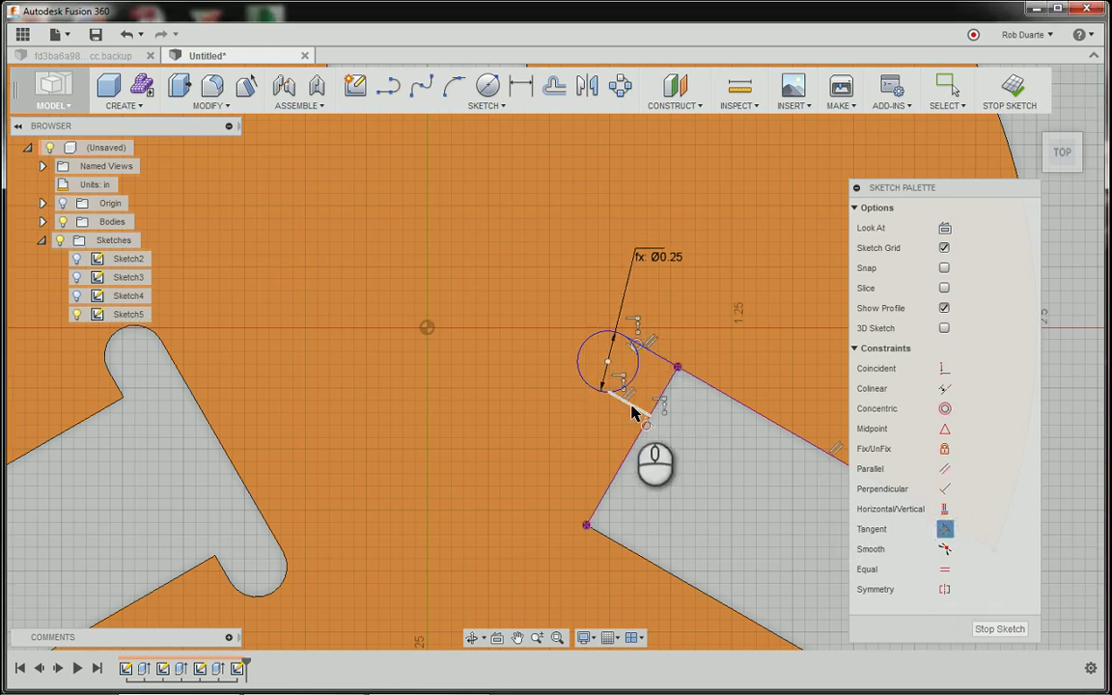
left_click(633, 408)
left_click(589, 382)
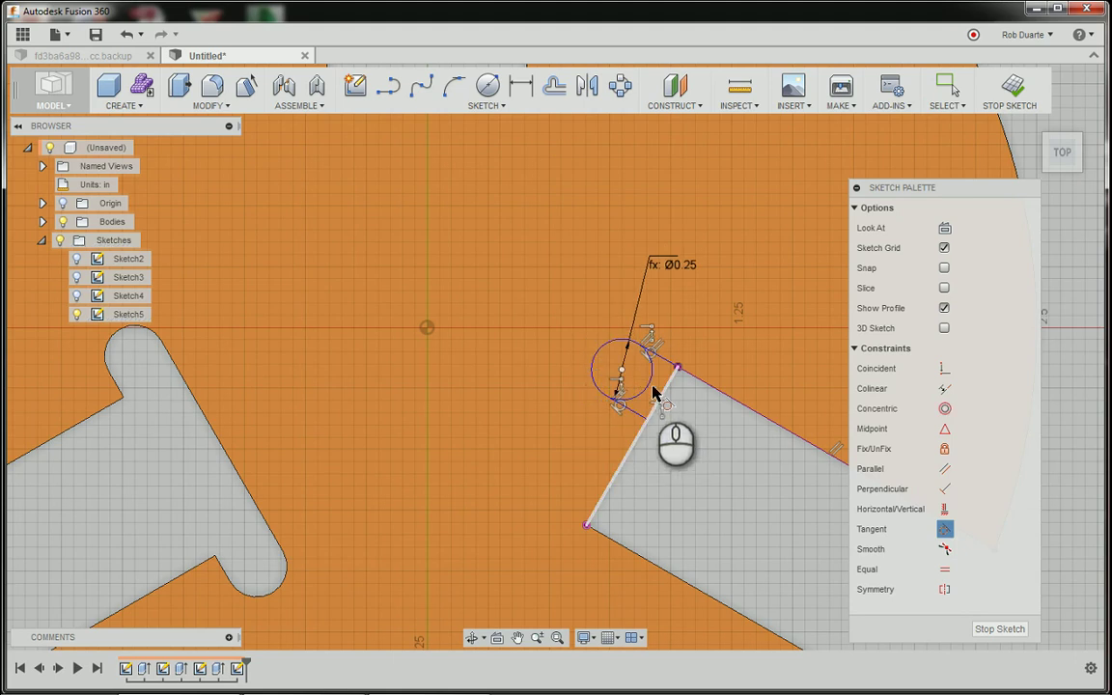
Dimension the circle bit_diameter/2 from the slanted slot edge.
left_click(520, 85)
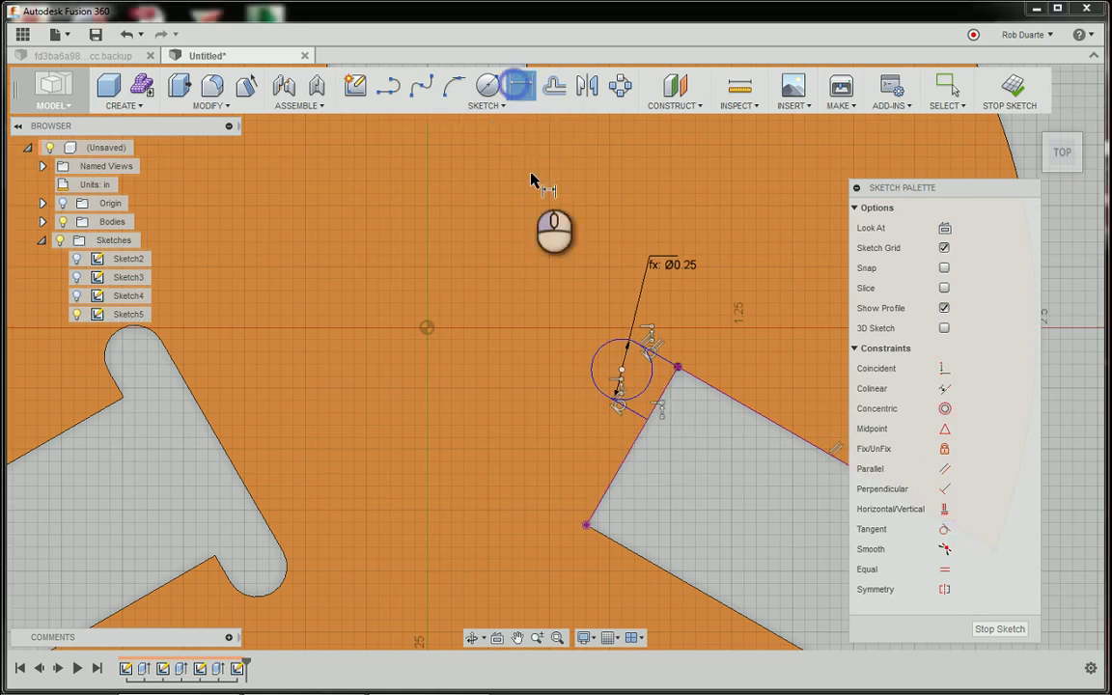
left_click(668, 392)
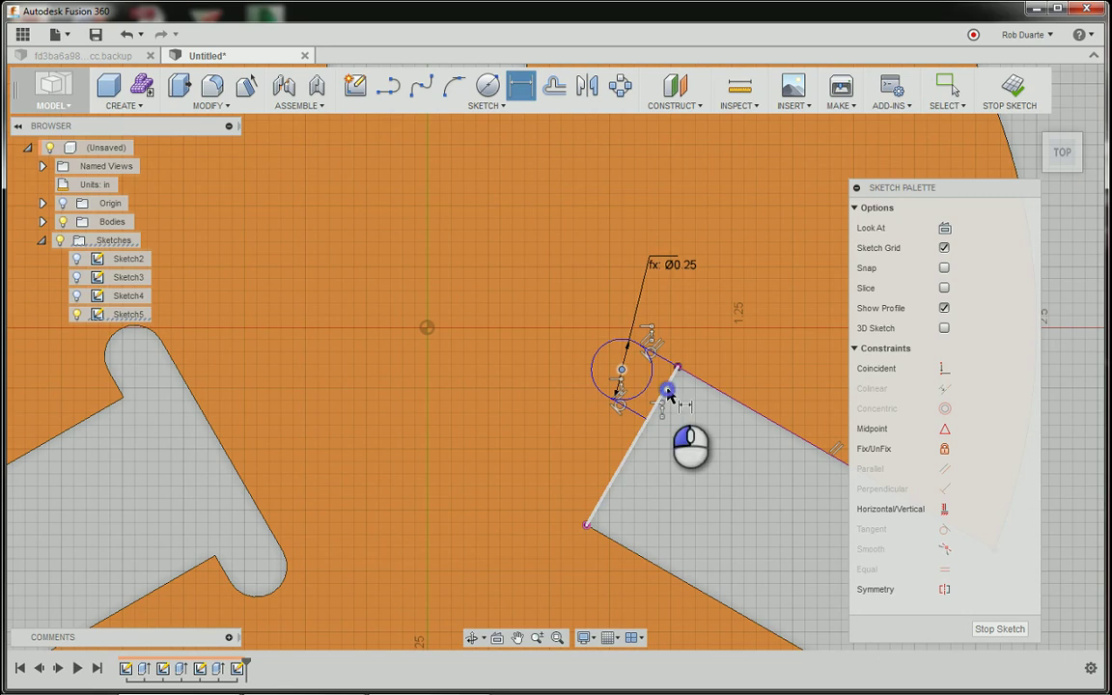
left_click(703, 322)
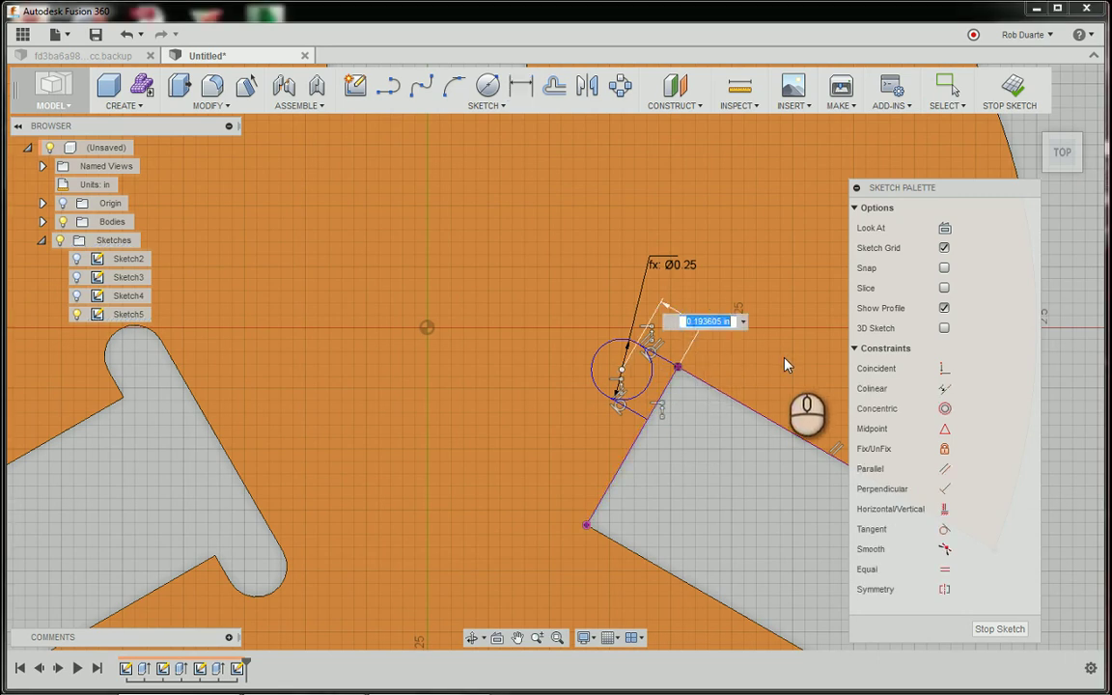
type("bit_diameter/2")
key("Return")
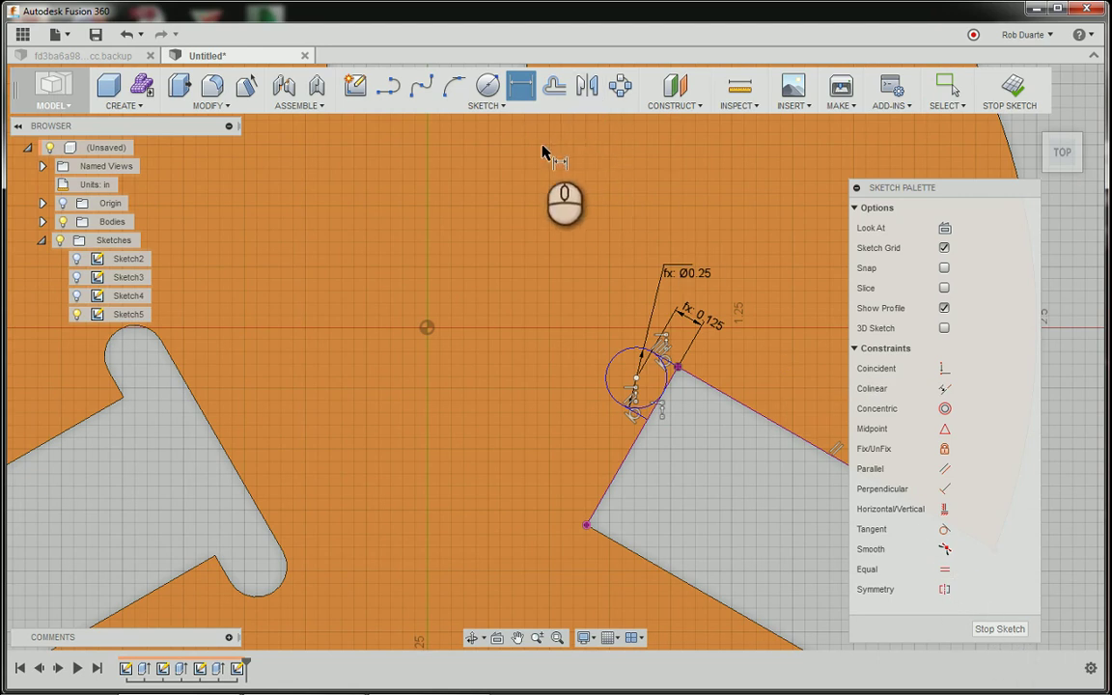
Draw a line from the slanted edge along the slot and make it construction.
left_click(387, 87)
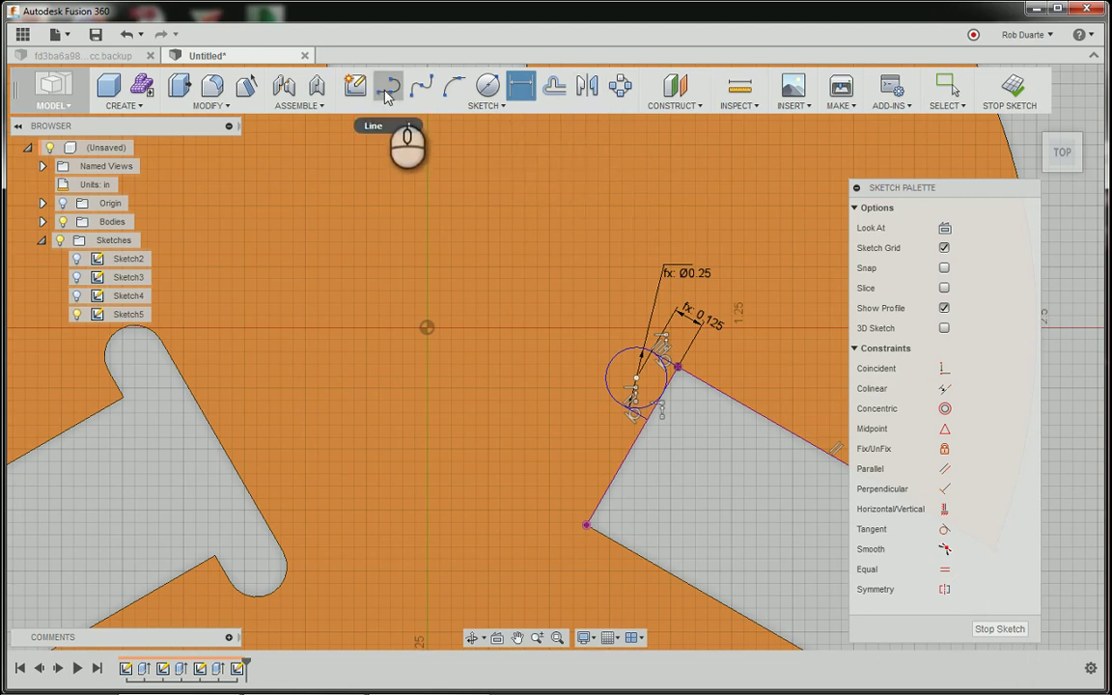
left_click(640, 444)
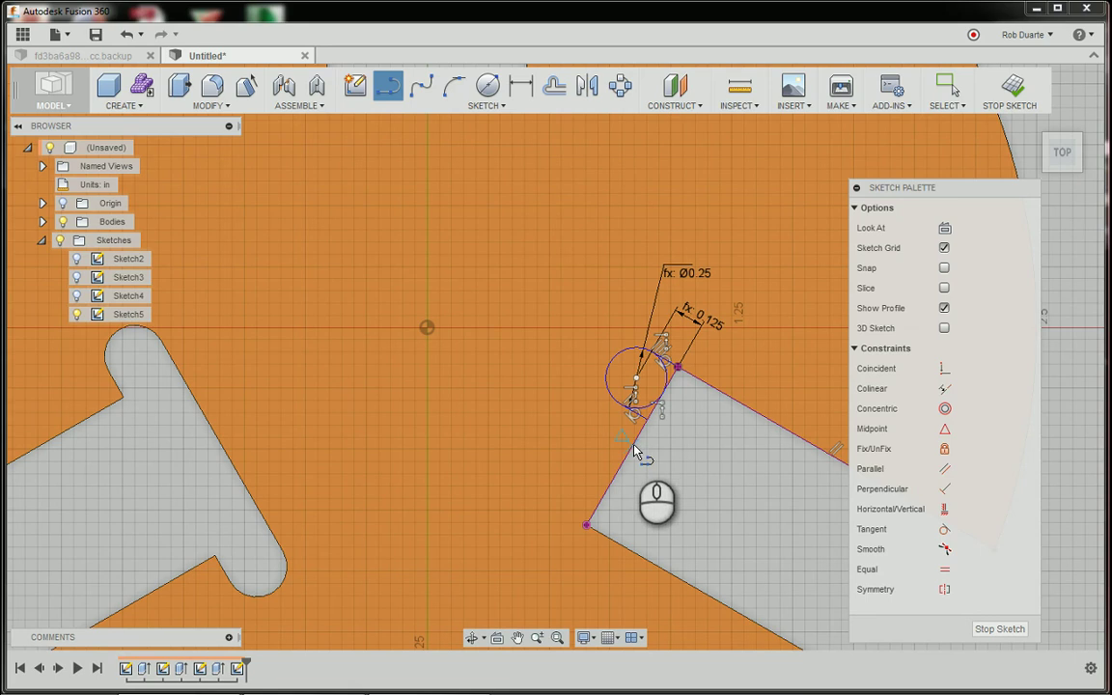
left_click(815, 552)
key("Escape")
left_click(741, 512)
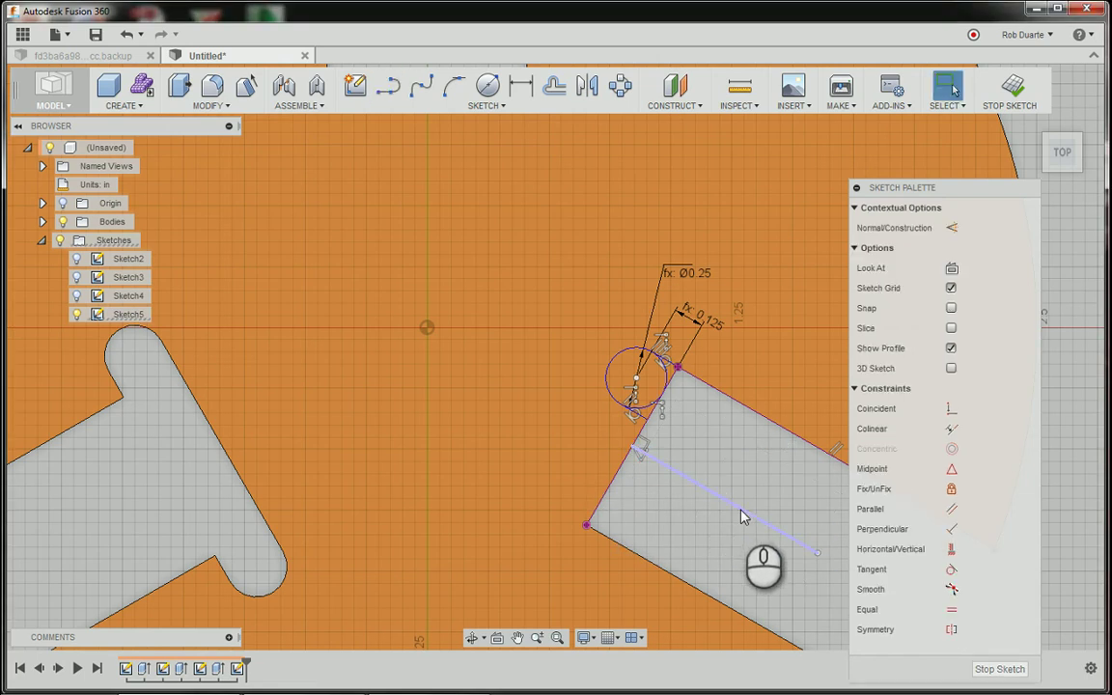
key("x")
key("Escape")
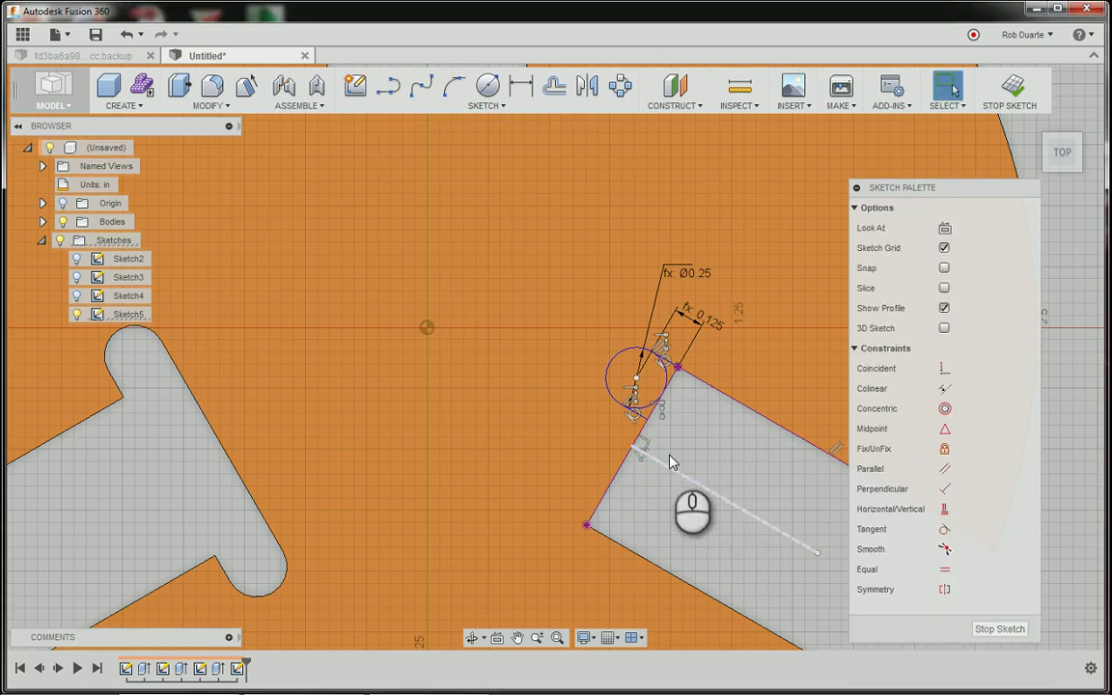
Select the corner arc and nearby edges, clear the selection, and start Mirror.
left_click(615, 361)
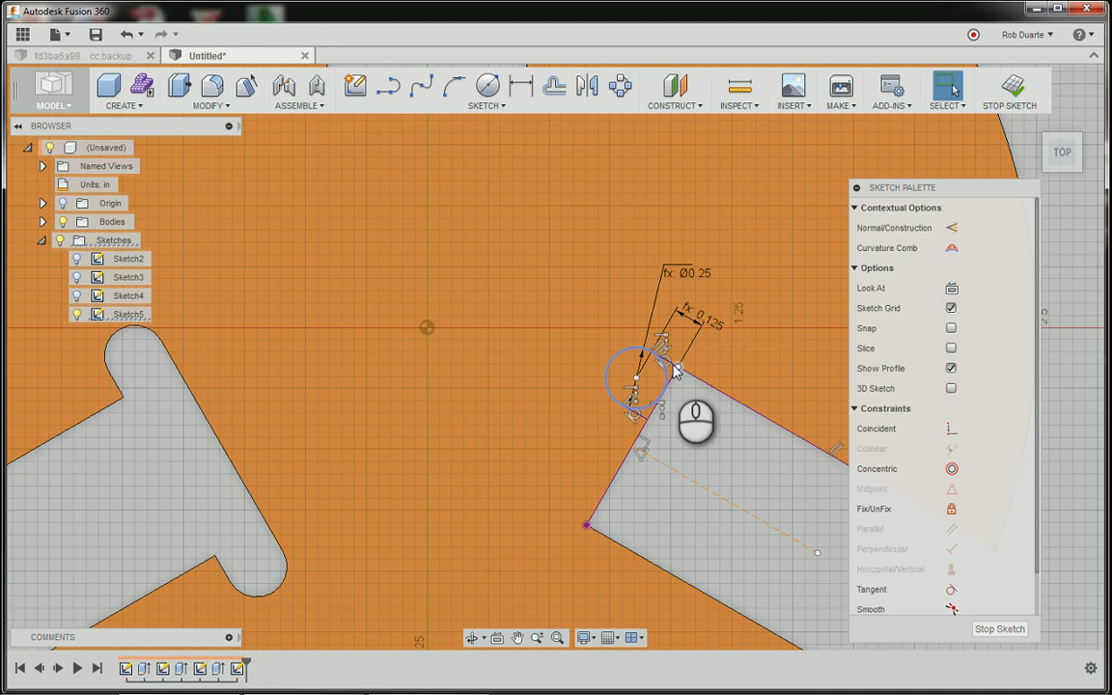
left_click(644, 428)
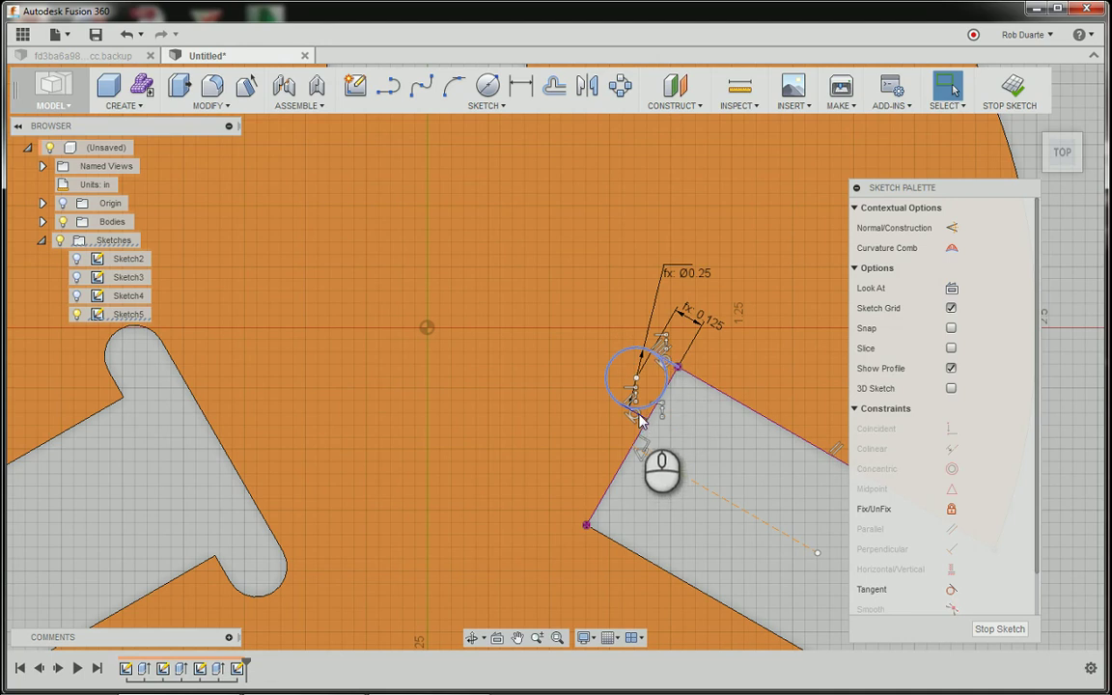
left_click(634, 419)
left_click(584, 391)
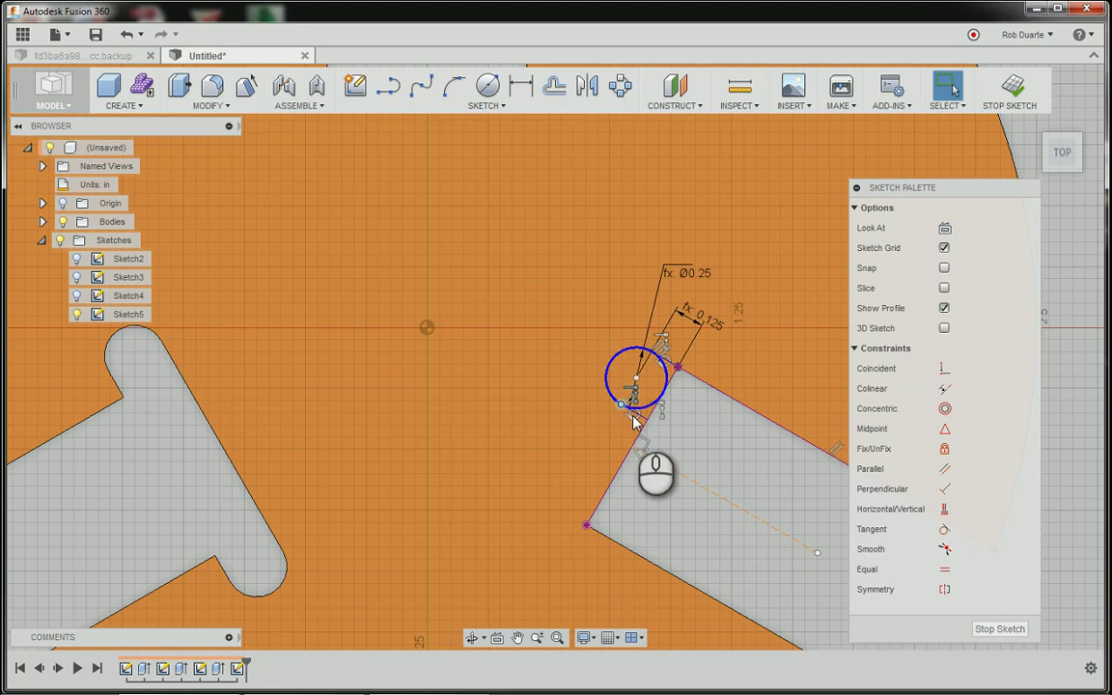
left_click(585, 87)
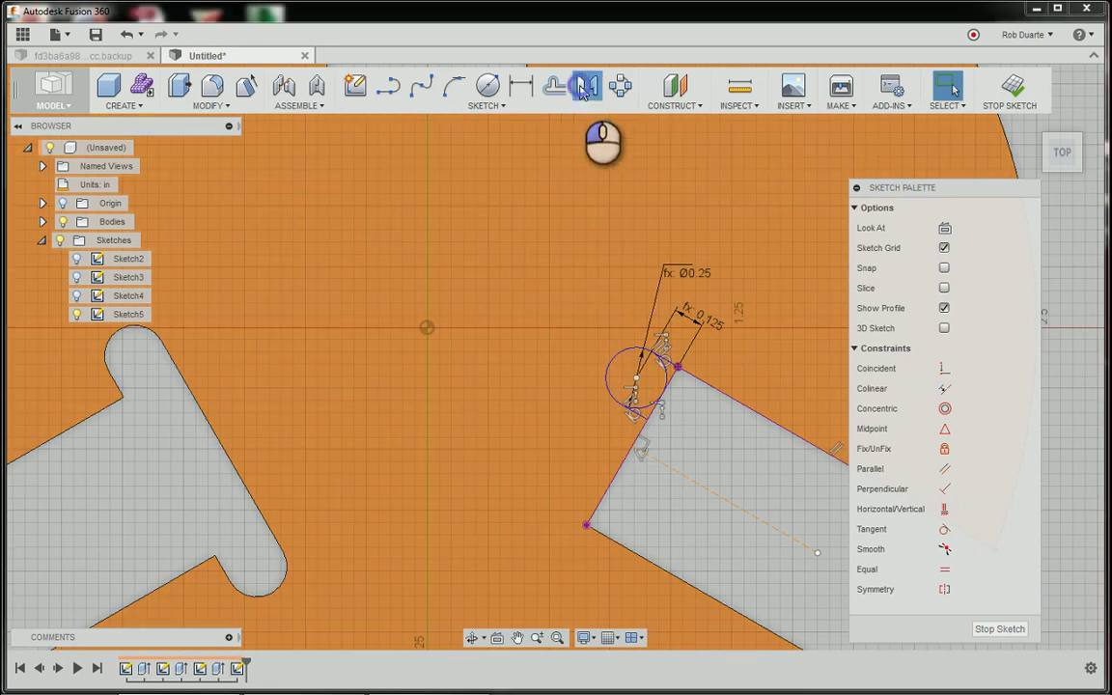
Mirror the relief circle and its lines across the dashed construction line.
left_click(667, 364)
left_click(636, 414)
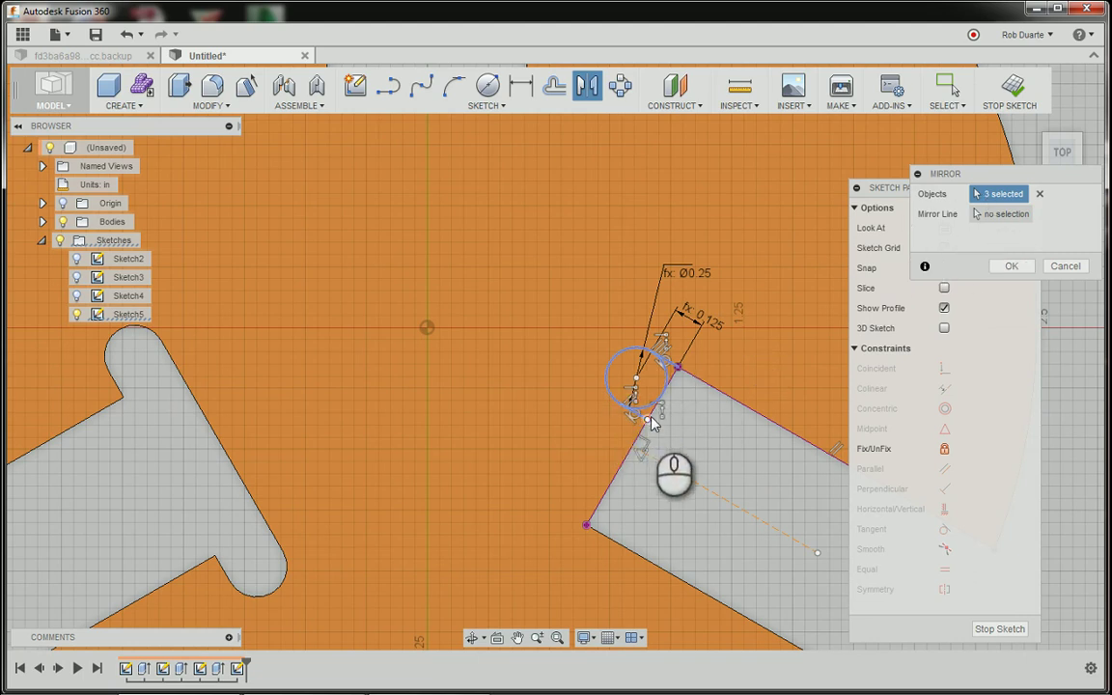
left_click_drag(956, 175, 873, 151)
left_click(917, 189)
left_click(710, 492)
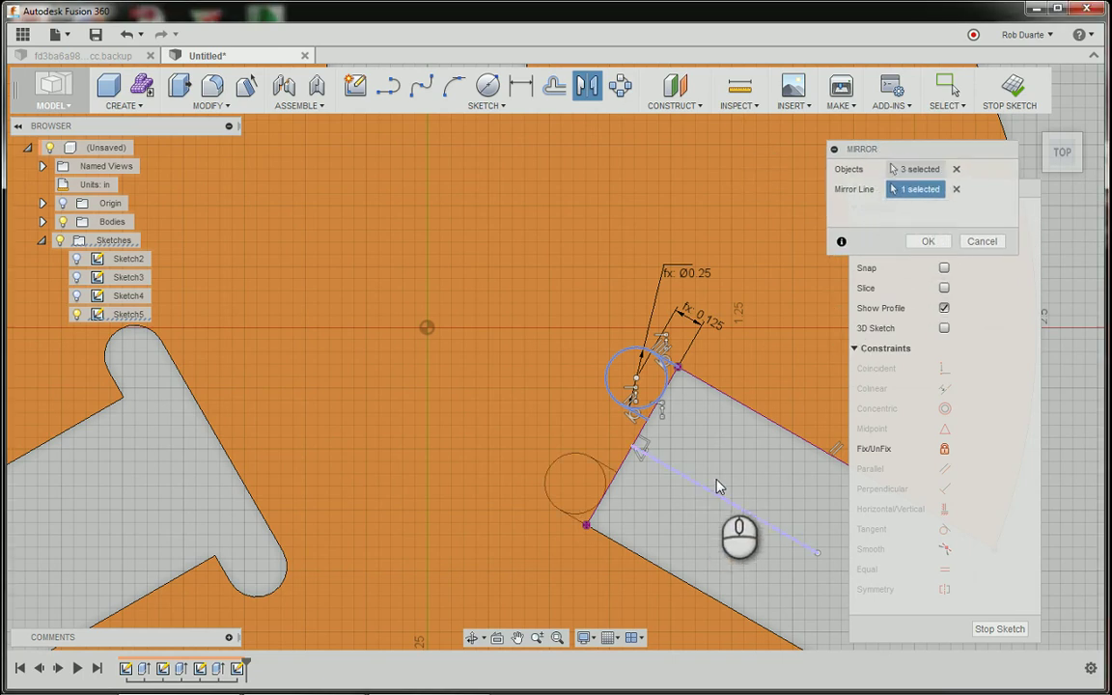
left_click(928, 242)
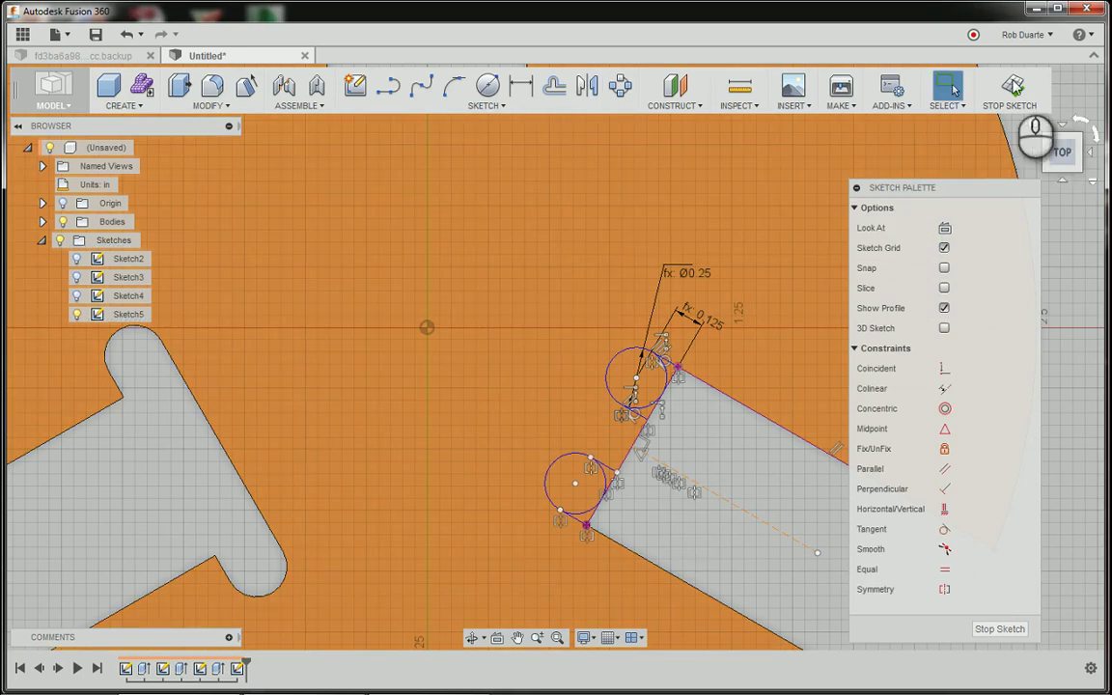
Finish the sketch and select the left and right relief-circle profiles for Press Pull.
left_click(1010, 92)
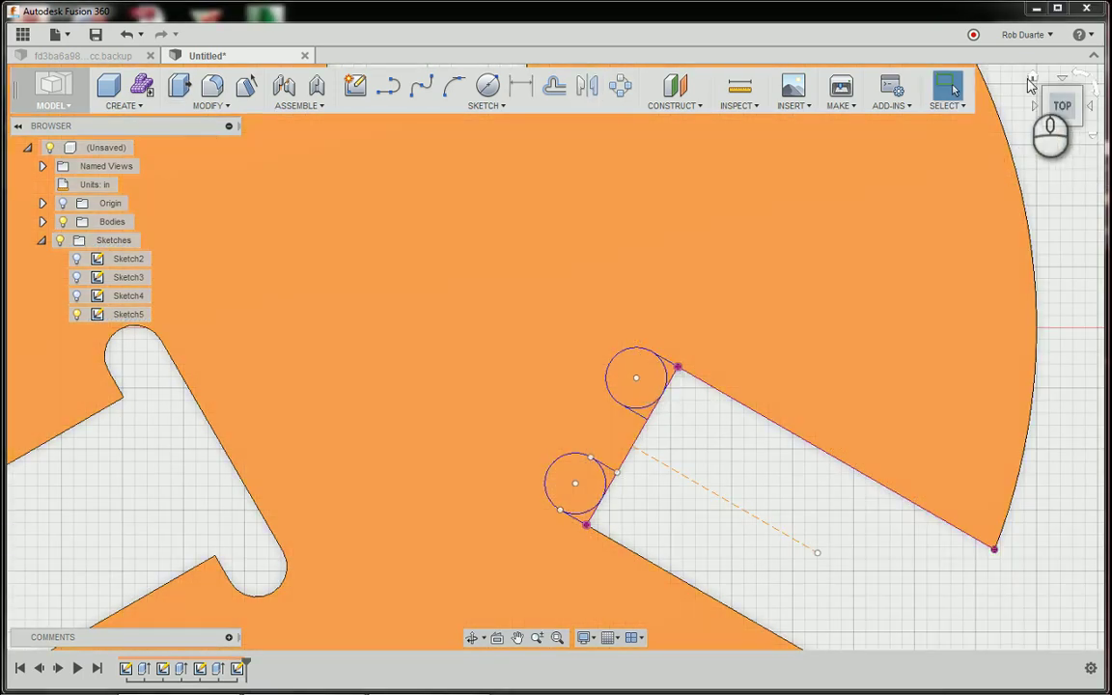
left_click(1032, 76)
left_click(179, 86)
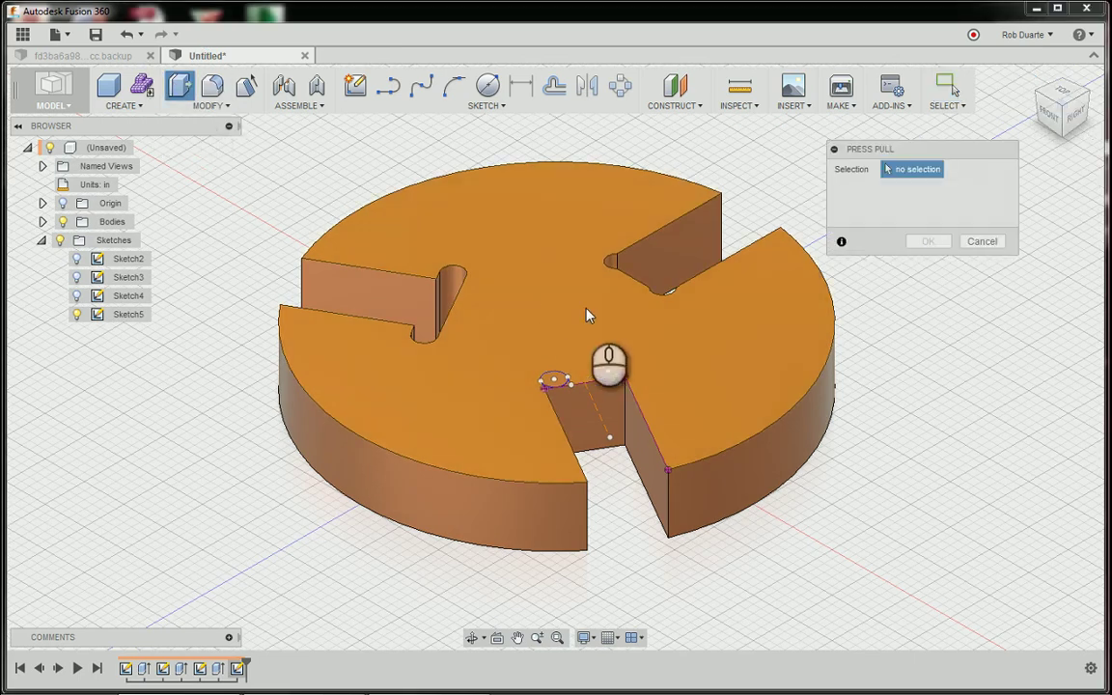
scroll(571, 390, "up", 3)
scroll(571, 392, "up", 2)
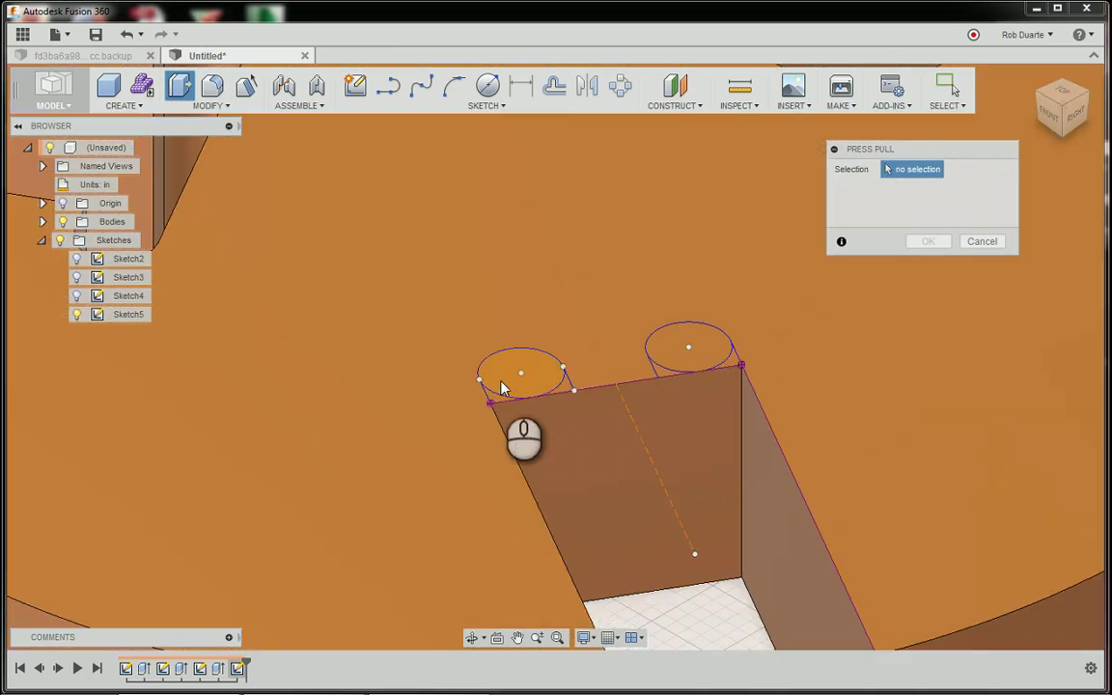
left_click(501, 386)
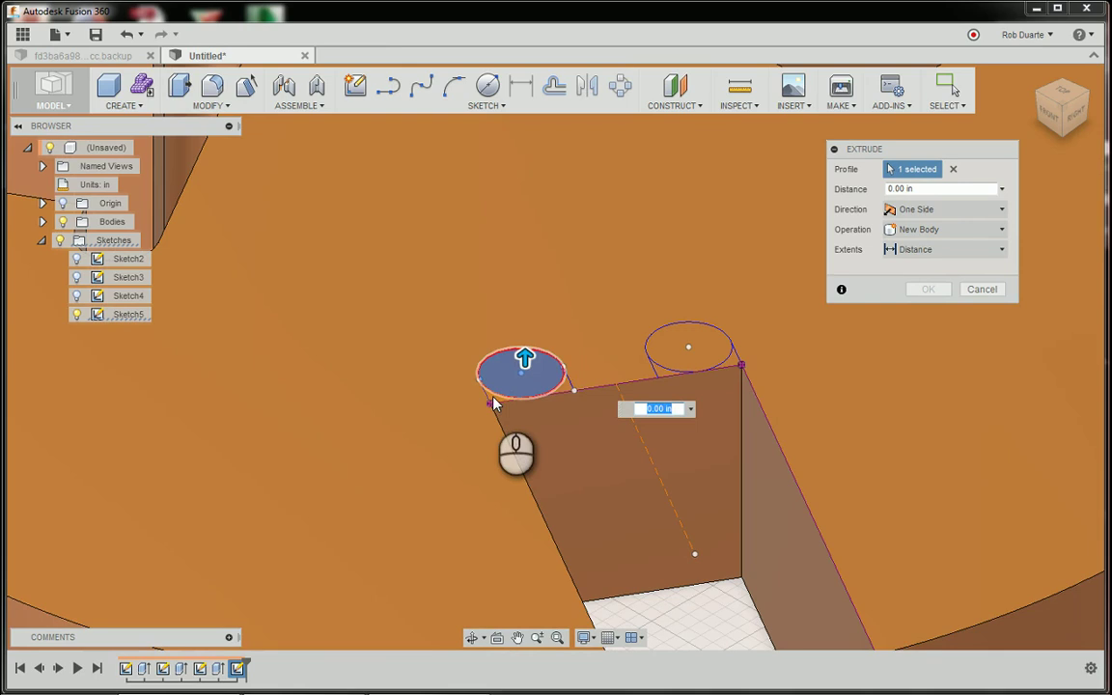
left_click(493, 400)
left_click(674, 365)
left_click(734, 366)
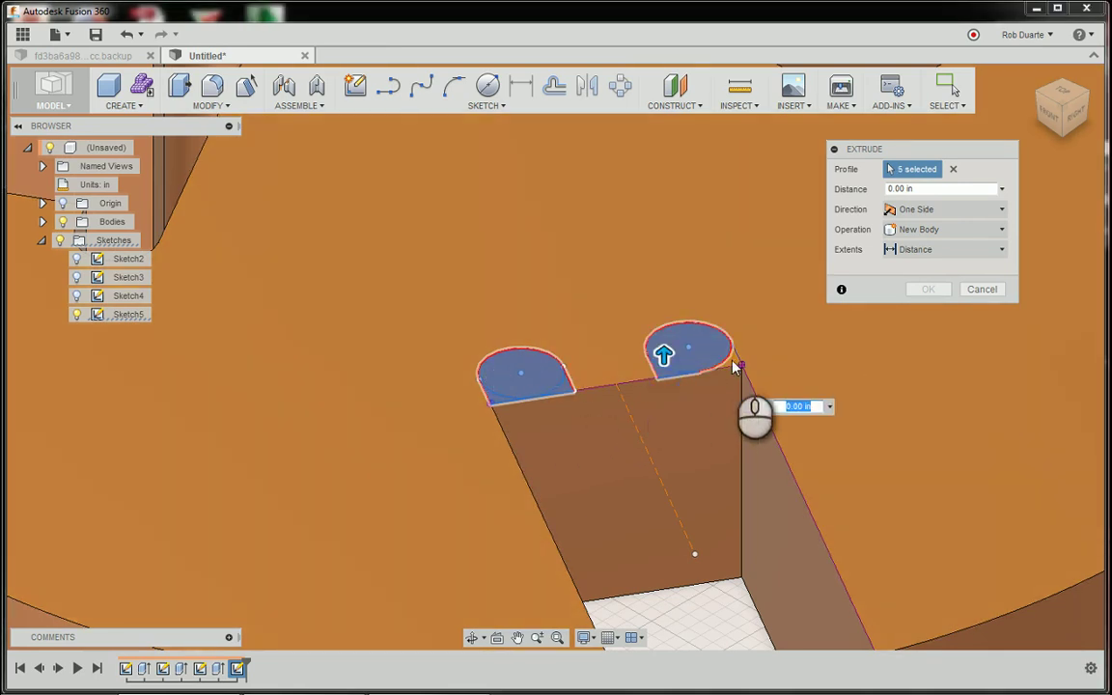
left_click(734, 365)
Cut the selected relief profiles down -0.75 into the disc.
left_click_drag(725, 347, 725, 417)
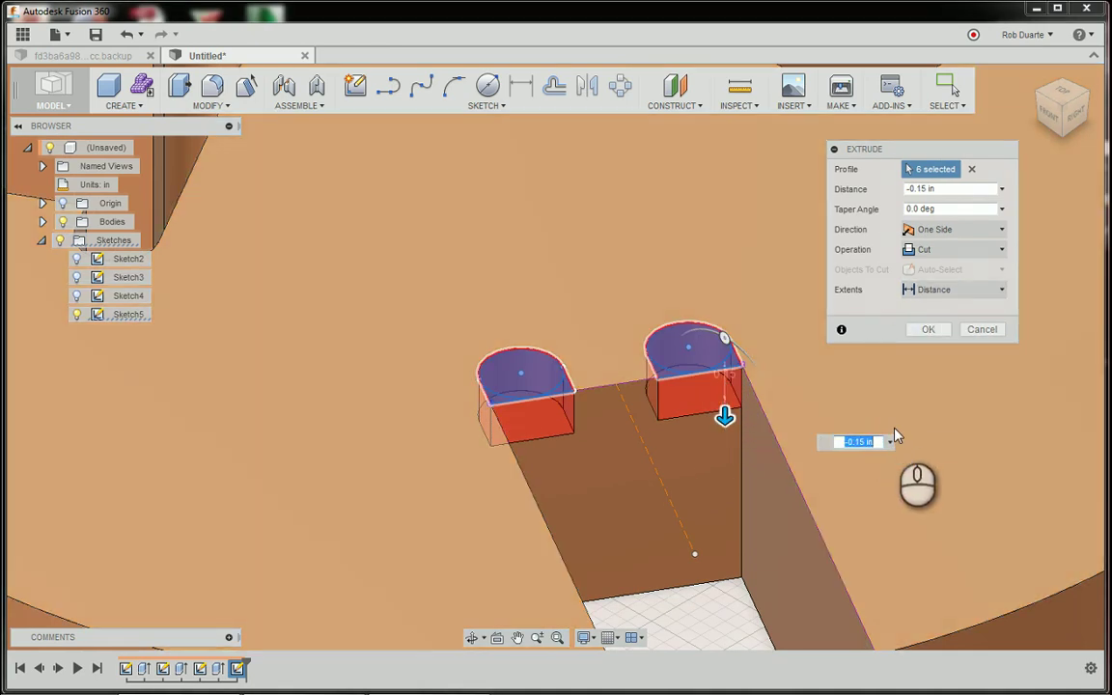
type("-")
type("0.75")
key("Return")
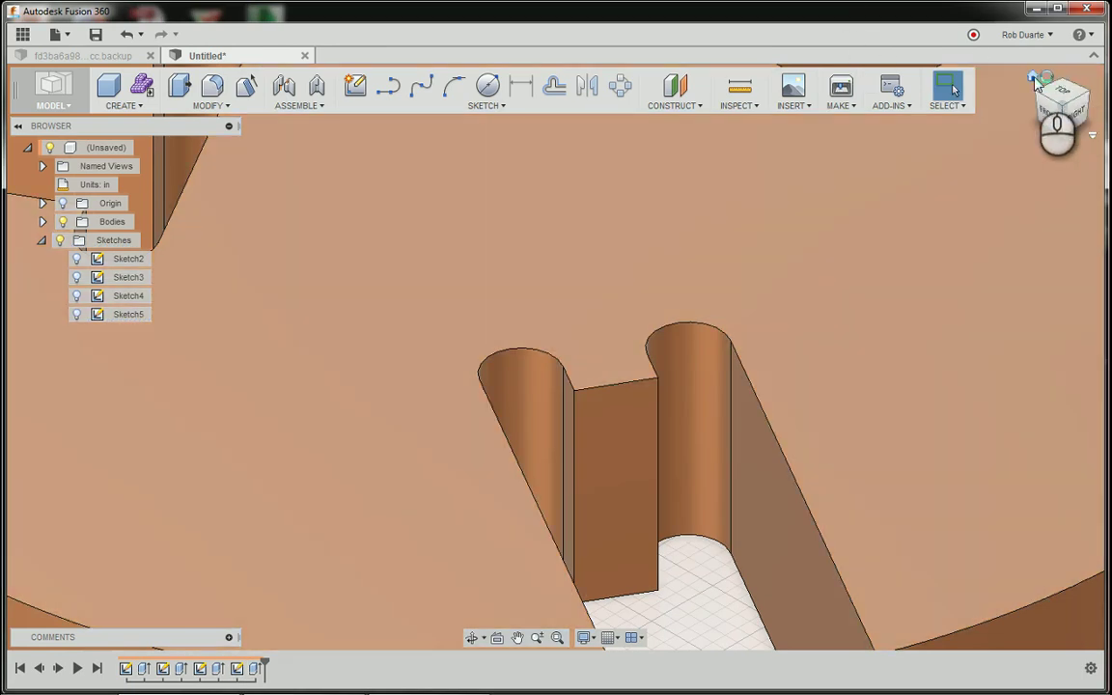
Return to the Home view to inspect the reliefs in all three slots.
left_click(1034, 79)
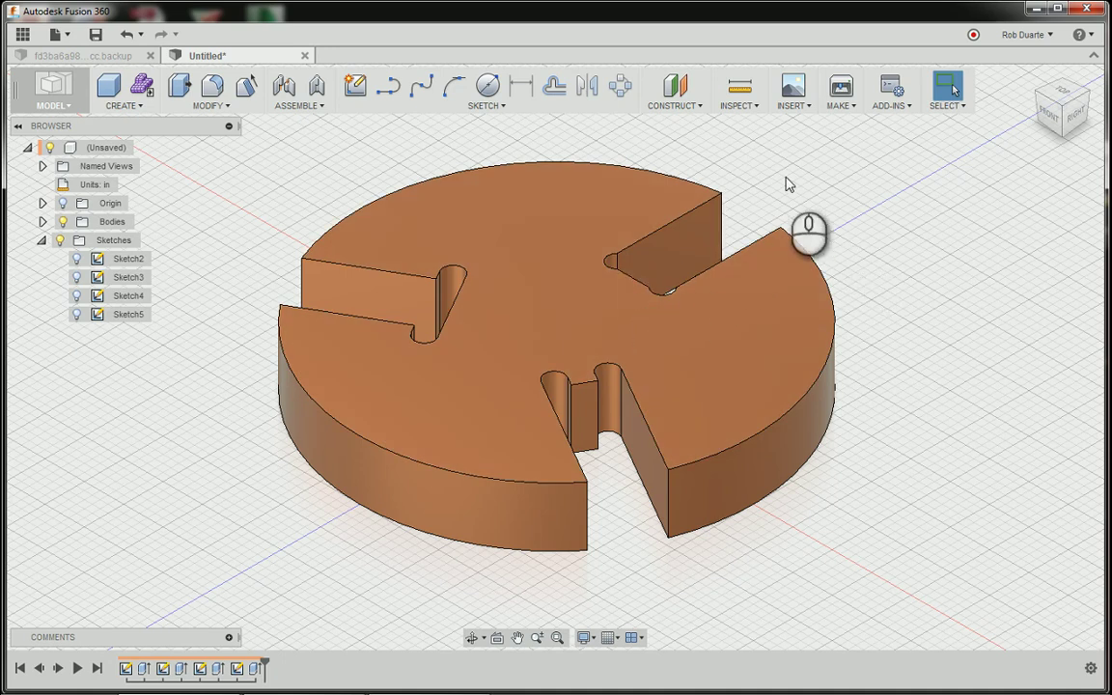
Open the Parameters dialog and add a new bit_clearance user parameter.
left_click(224, 106)
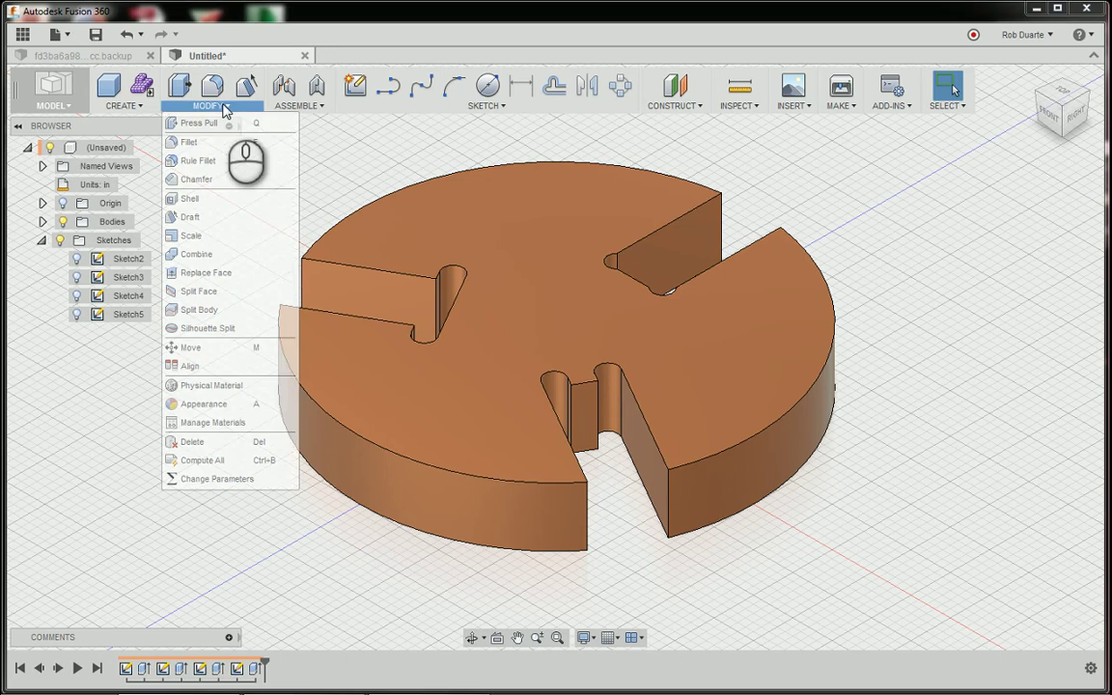
left_click(222, 479)
left_click_drag(502, 239, 482, 457)
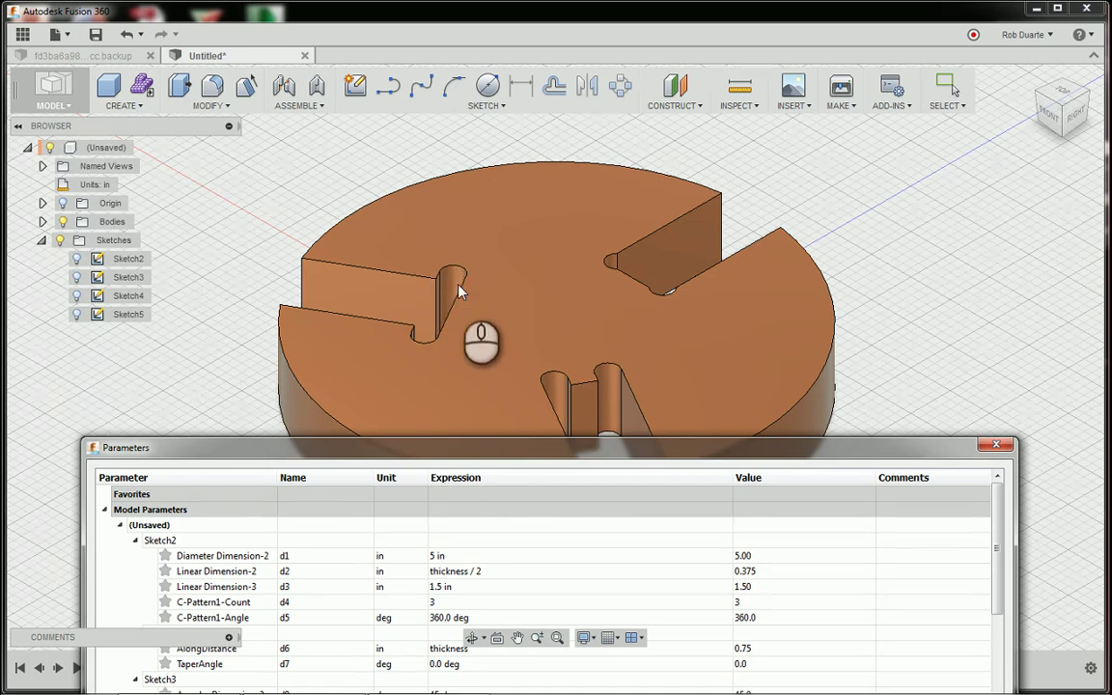
left_click_drag(504, 447, 858, 147)
scroll(749, 321, "down", 5)
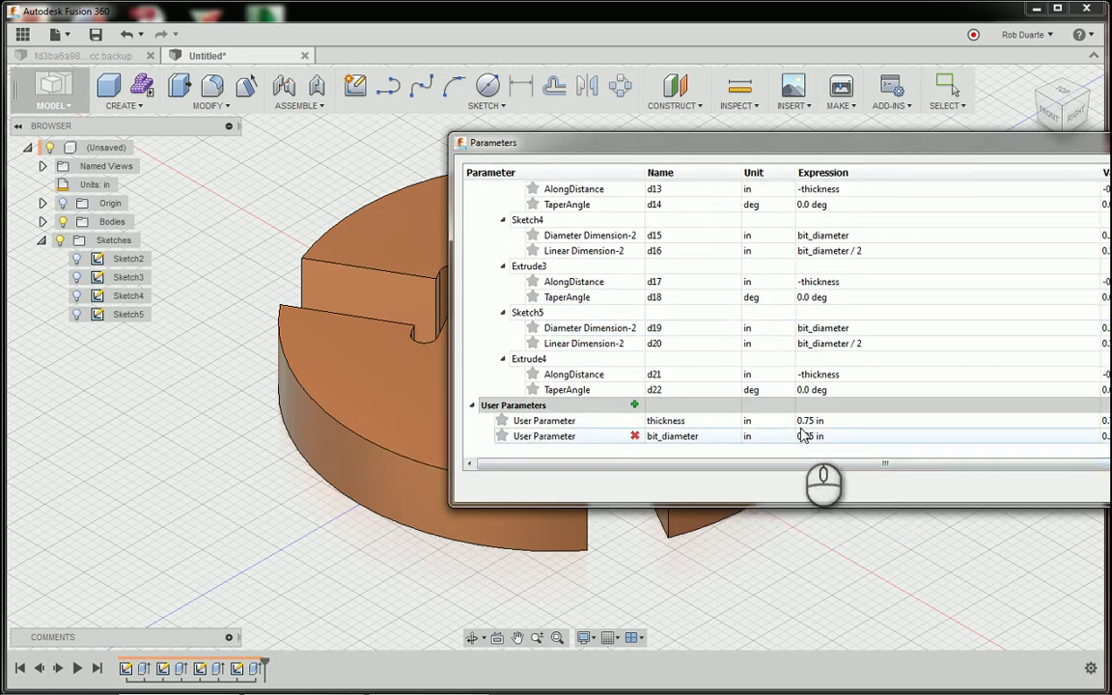
left_click(634, 405)
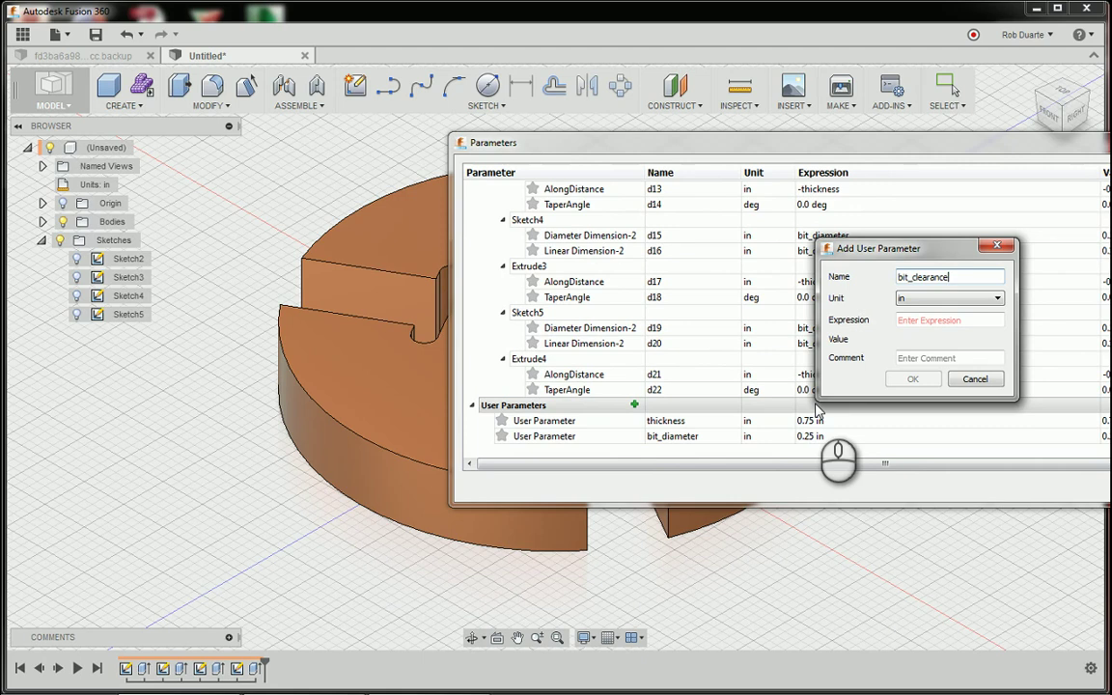
left_click(981, 324)
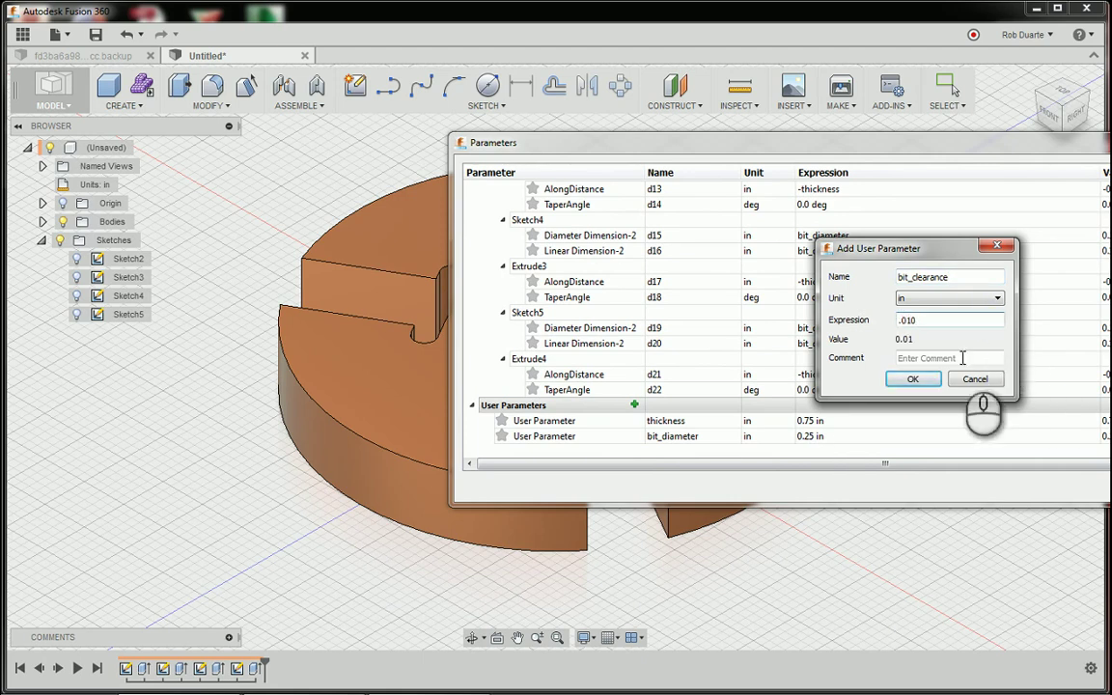
left_click(913, 379)
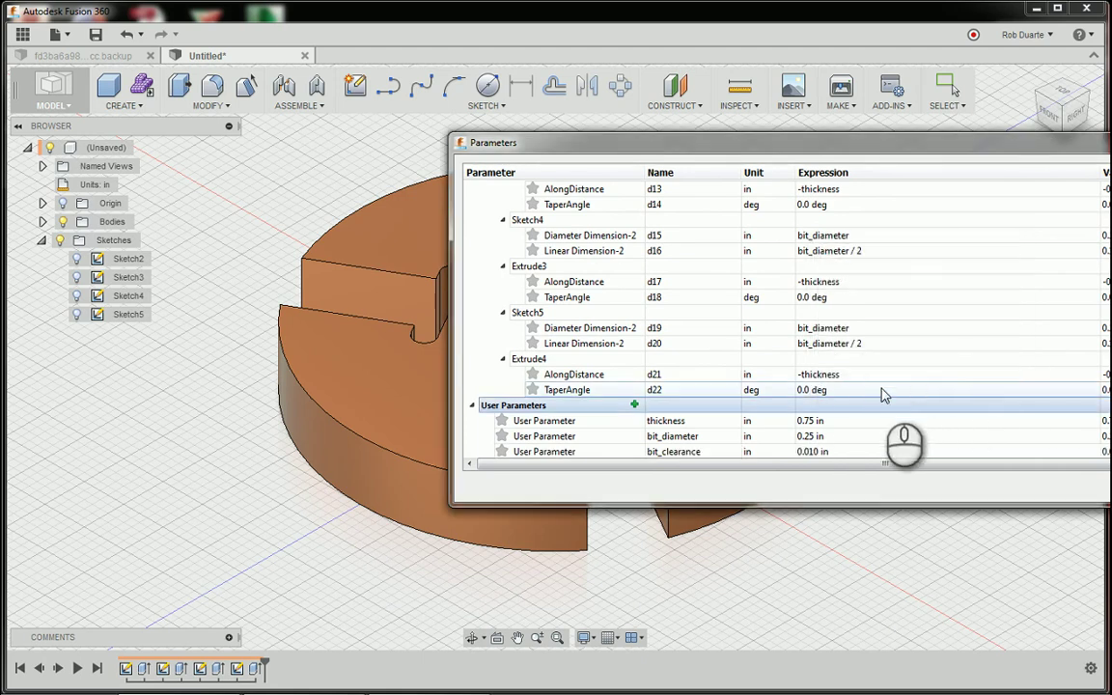
Set the bit_diameter expression to .25 + bit_clearance and close Parameters.
double_click(703, 435)
left_click(835, 437)
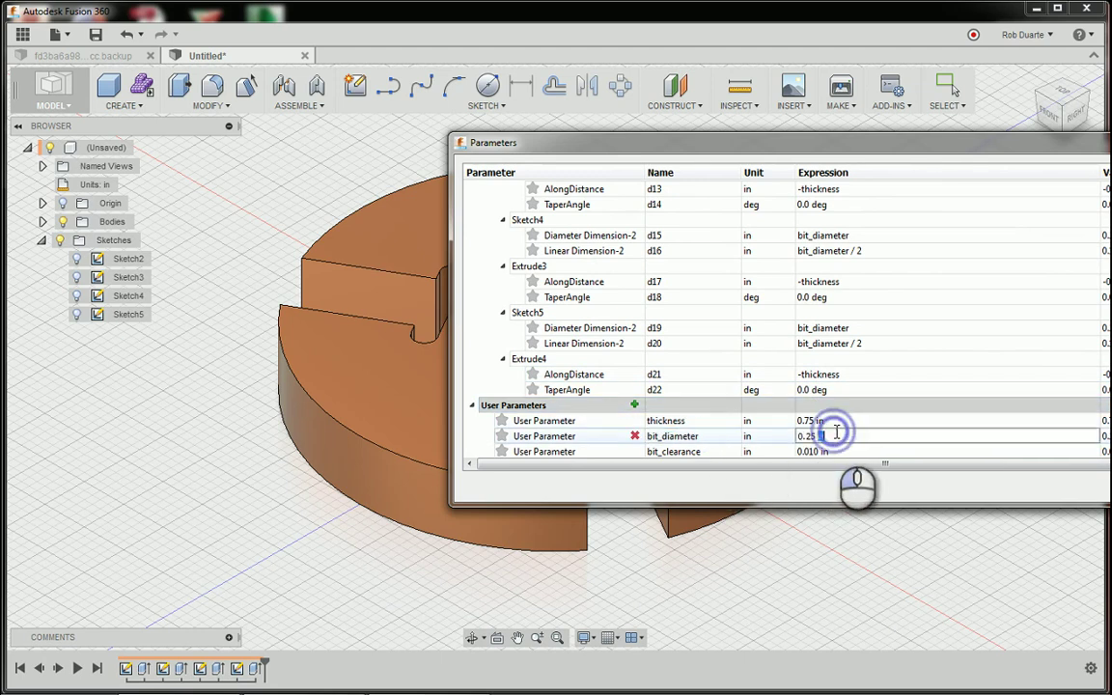
double_click(838, 436)
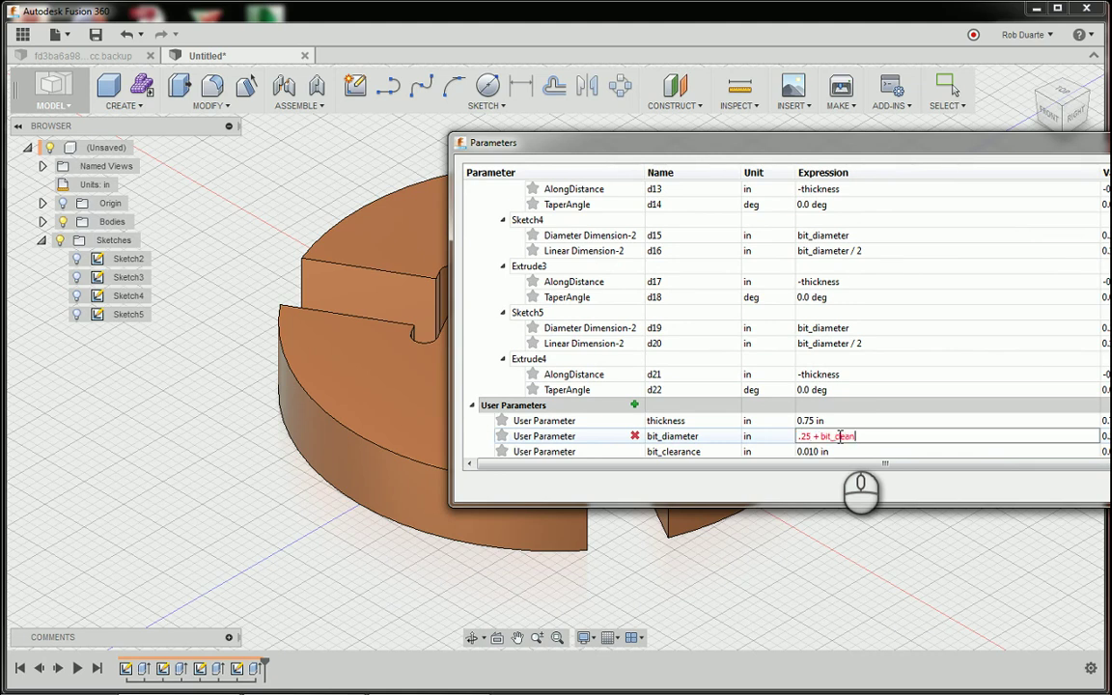
left_click_drag(836, 142, 706, 123)
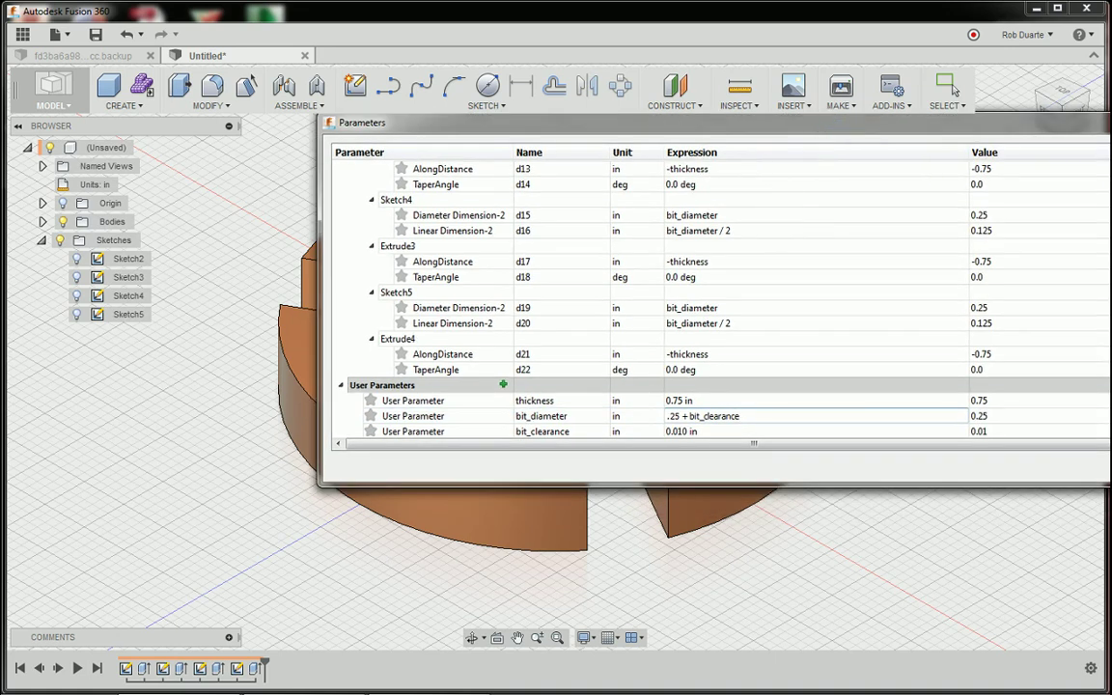
key("Return")
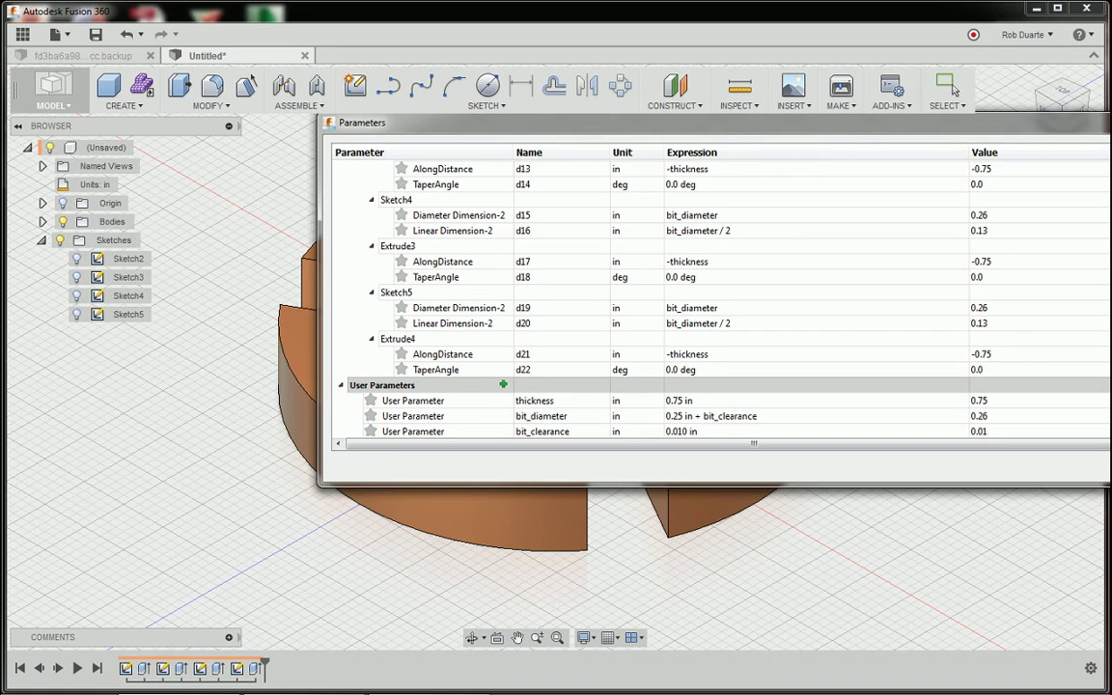
key("Return")
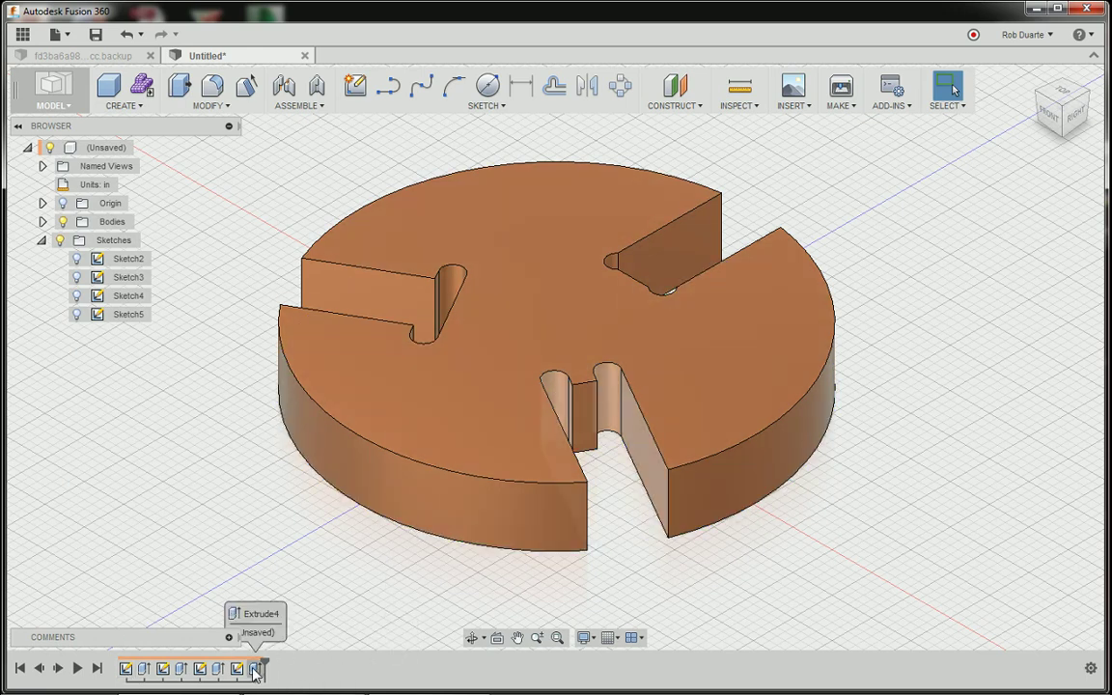
right_click(254, 673)
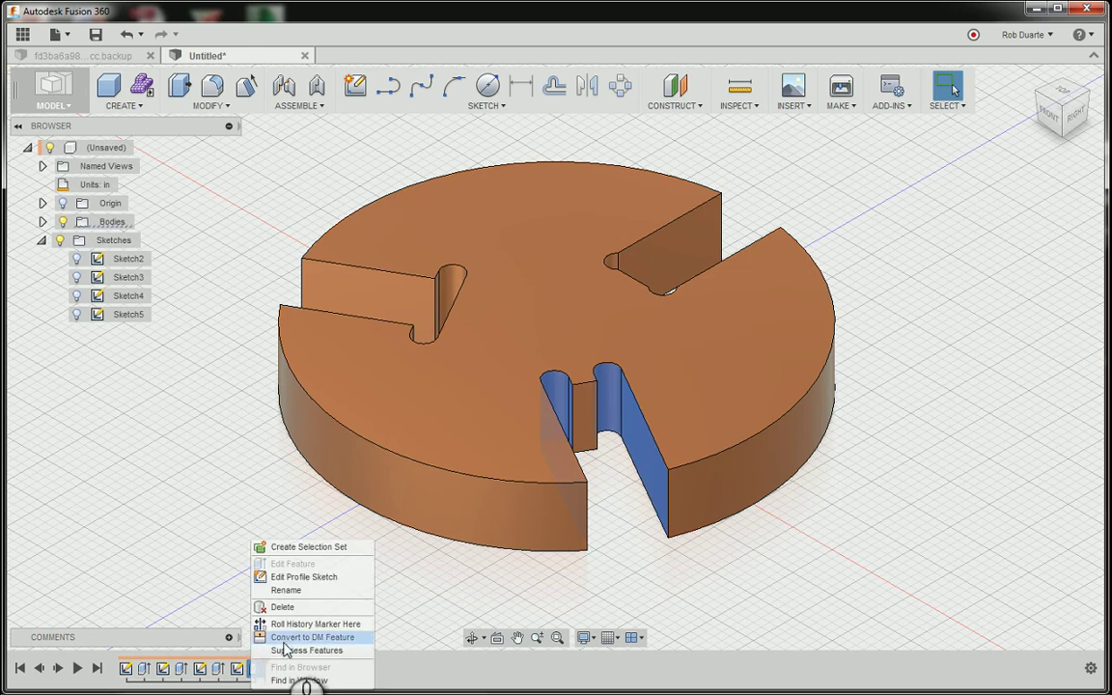
left_click(287, 651)
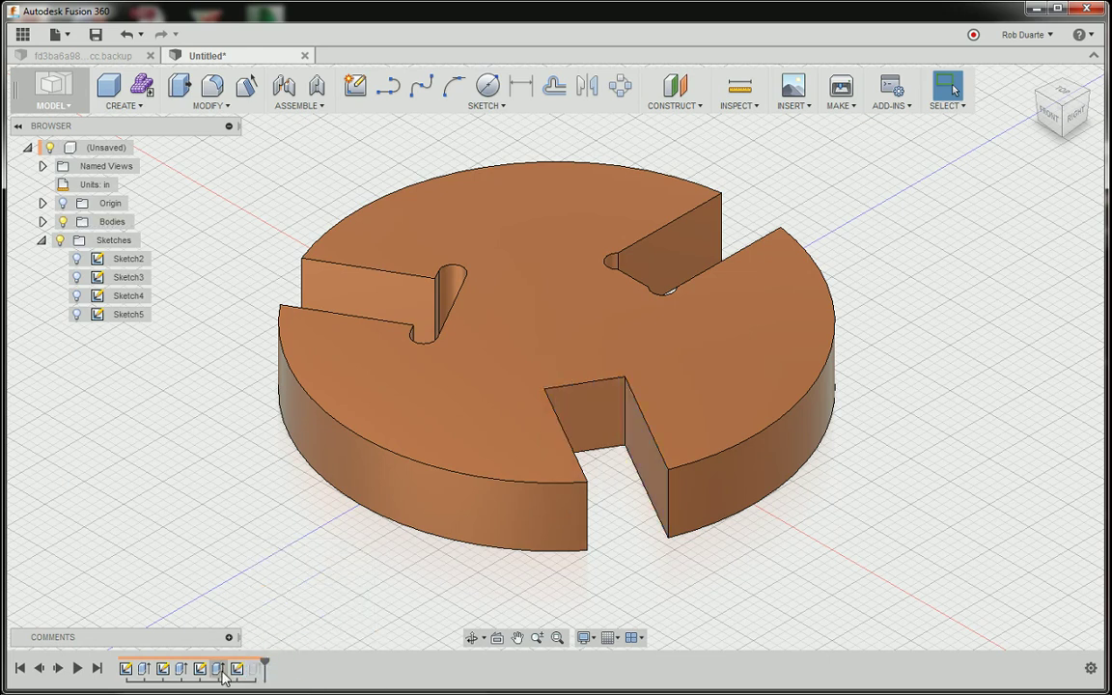
right_click(221, 670)
left_click(270, 649)
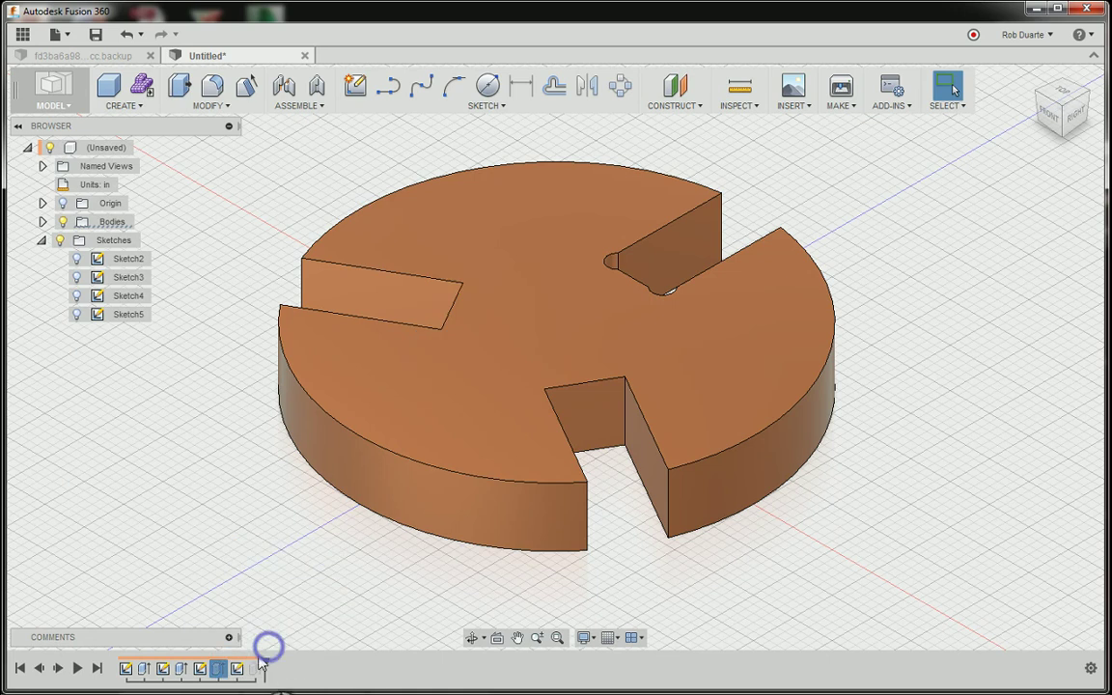
right_click(179, 668)
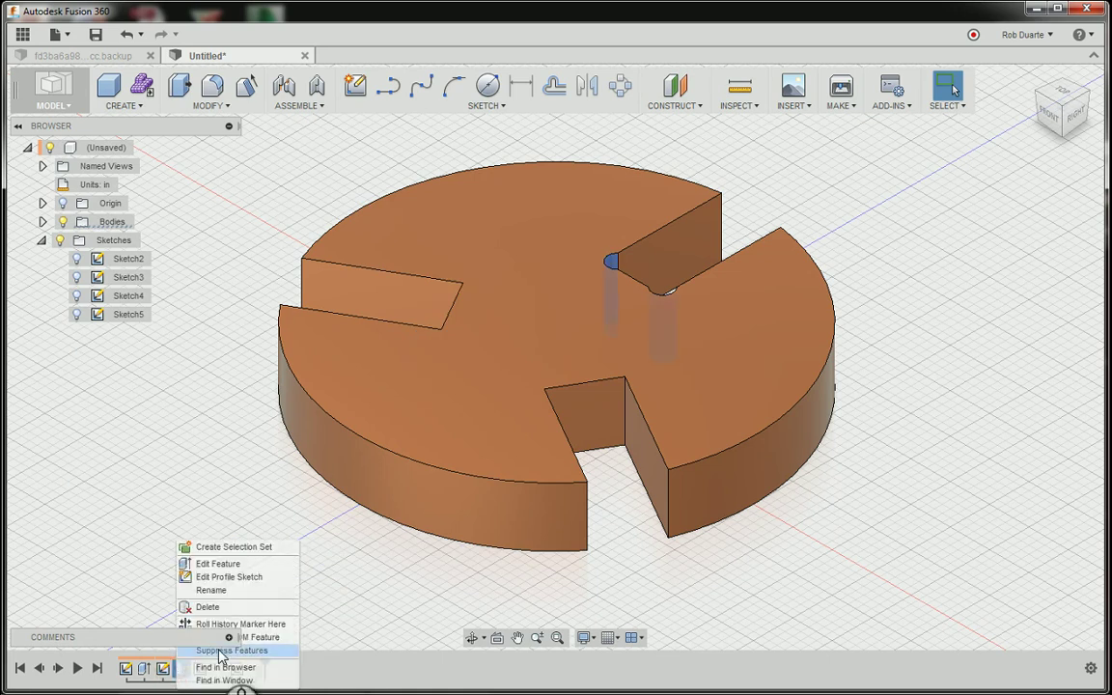
left_click(218, 651)
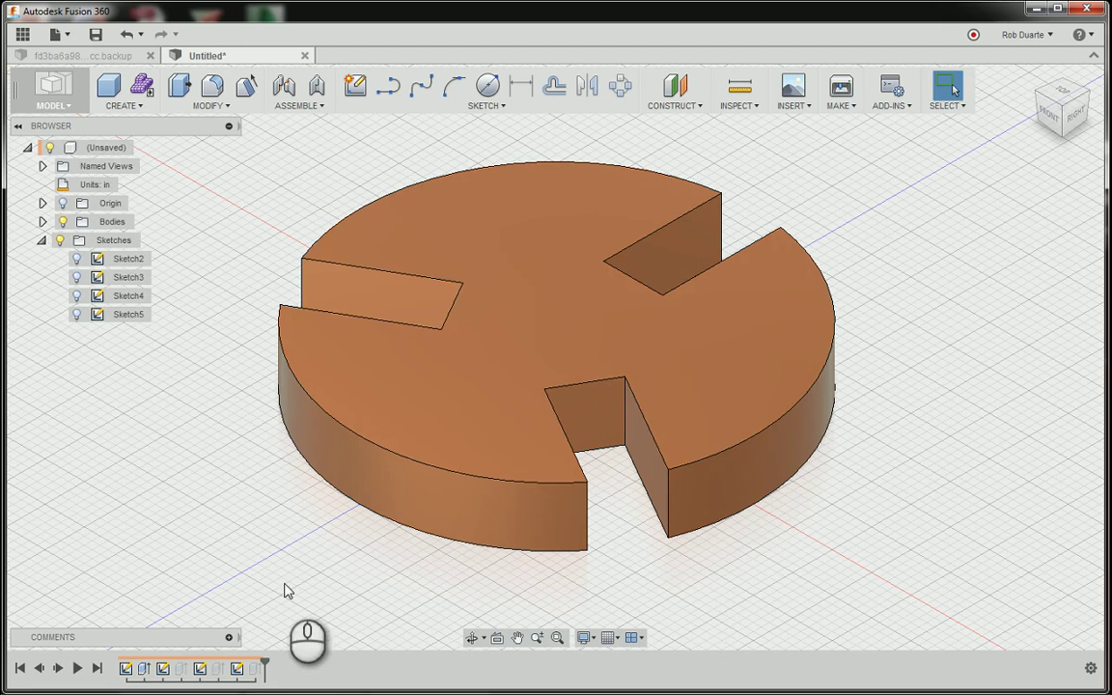
right_click(173, 671)
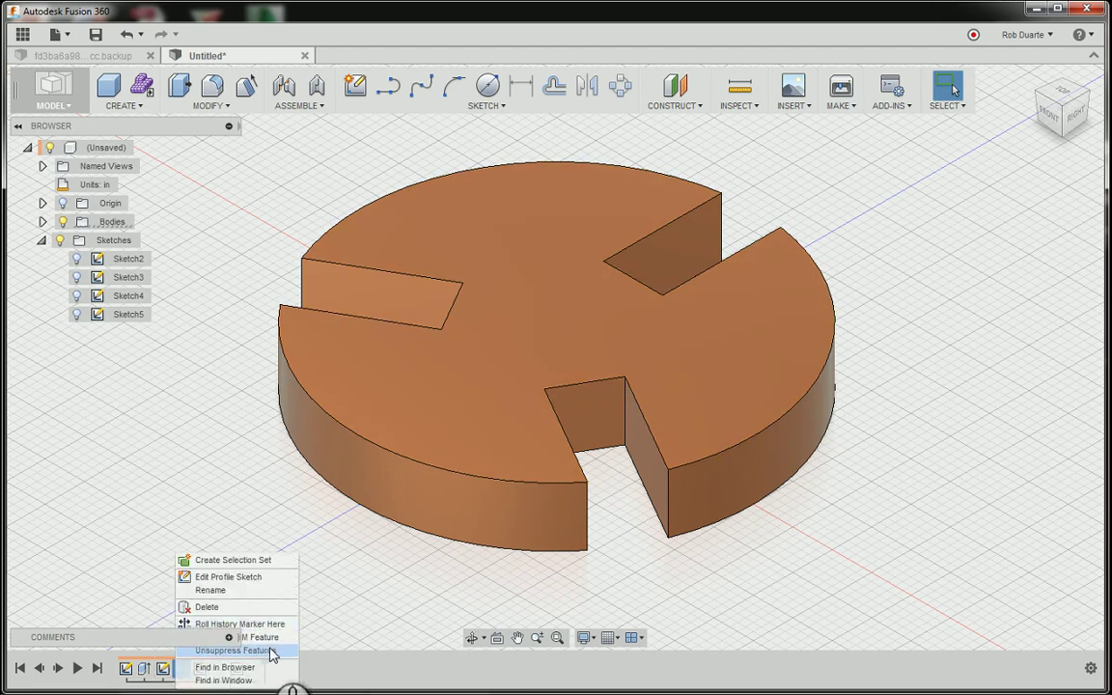
left_click(271, 653)
right_click(218, 667)
left_click(284, 651)
right_click(250, 666)
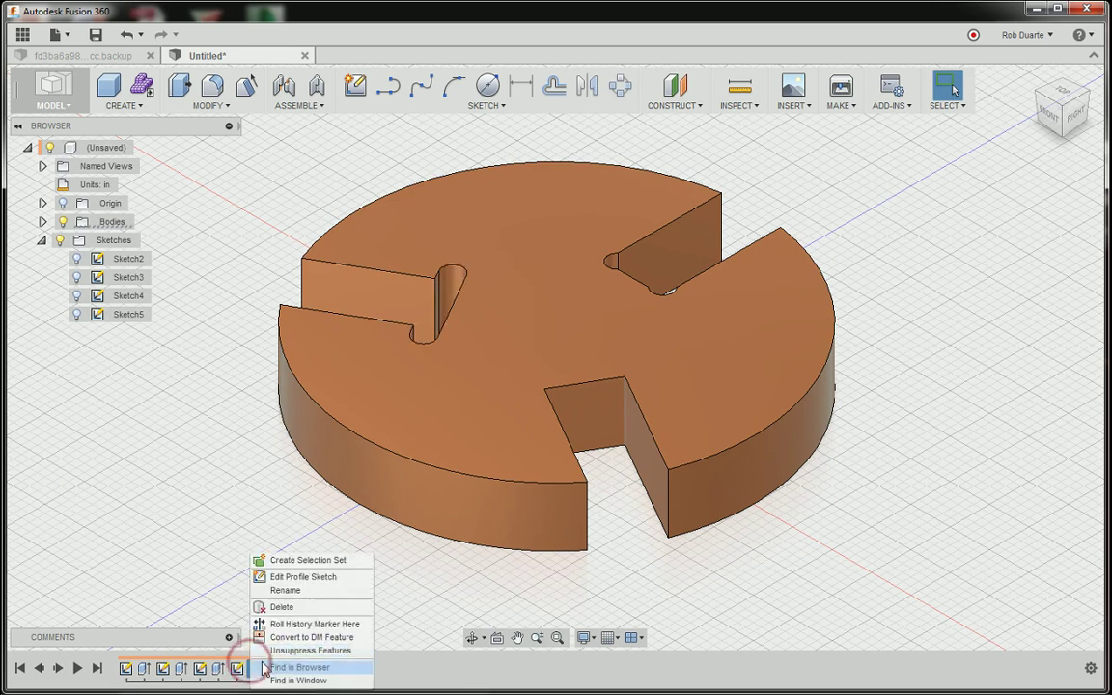
left_click(277, 652)
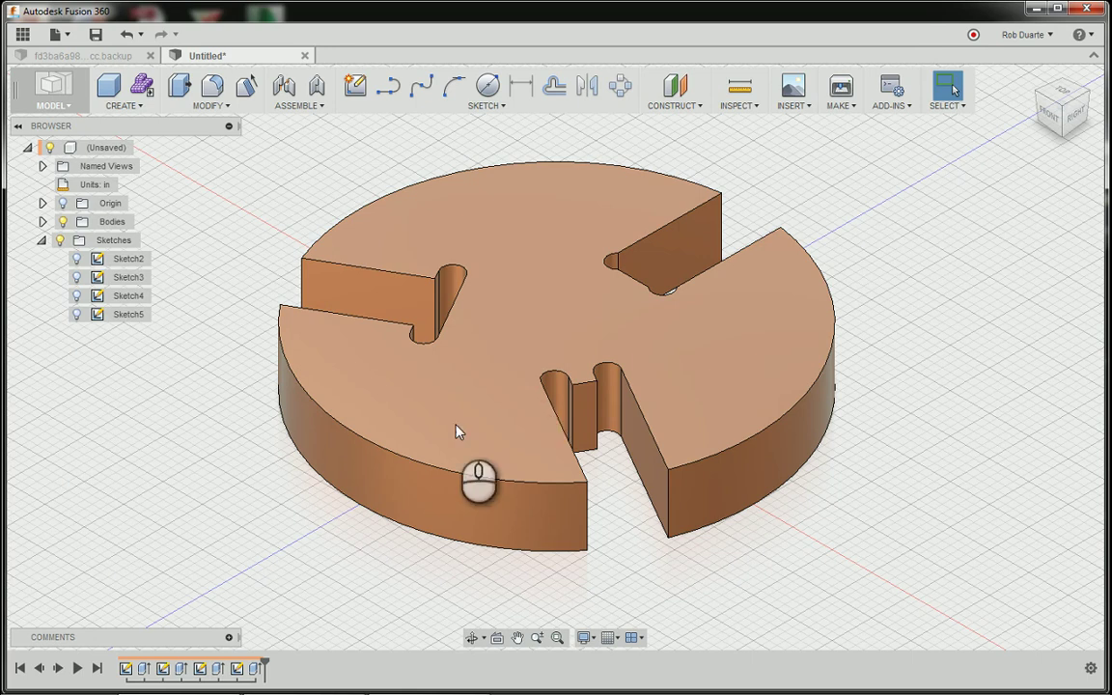
Roll the timeline back before Sketch4 and delete all later features, removing Sketch4, Sketch5 and their relief cuts.
left_click(181, 668)
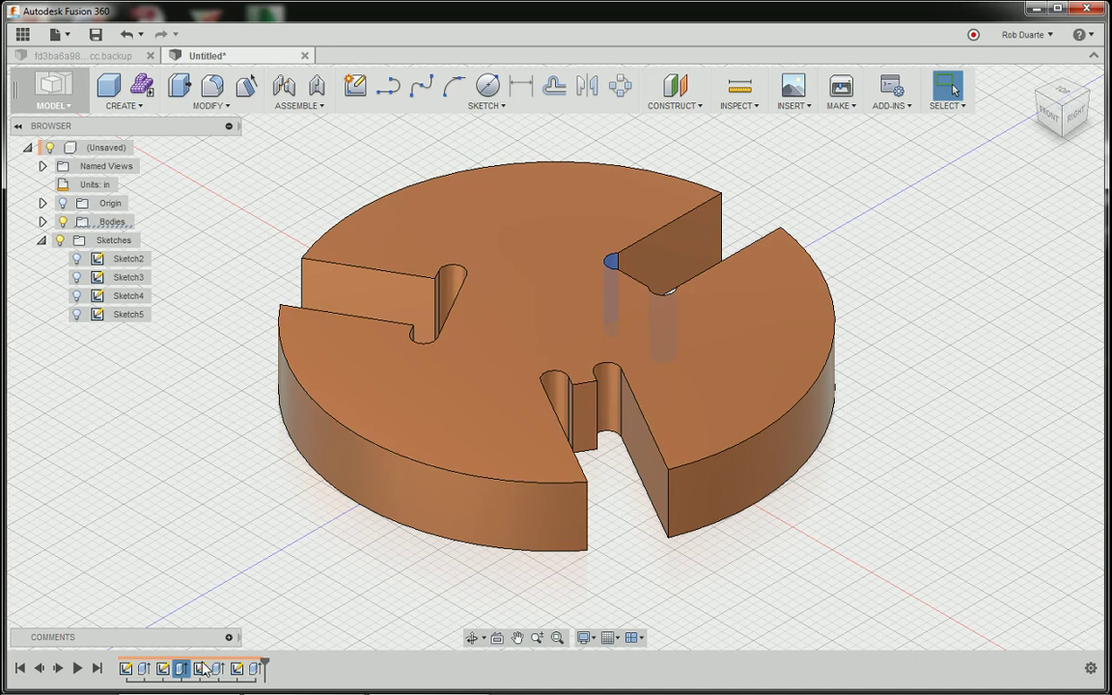
right_click(182, 670)
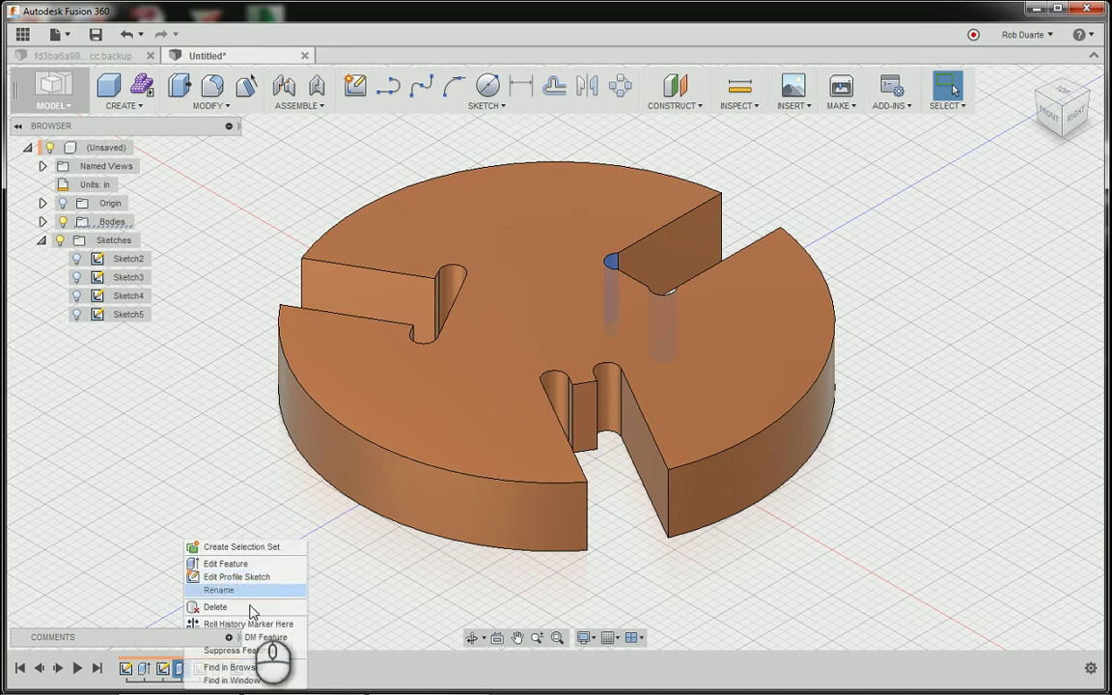
left_click(363, 680)
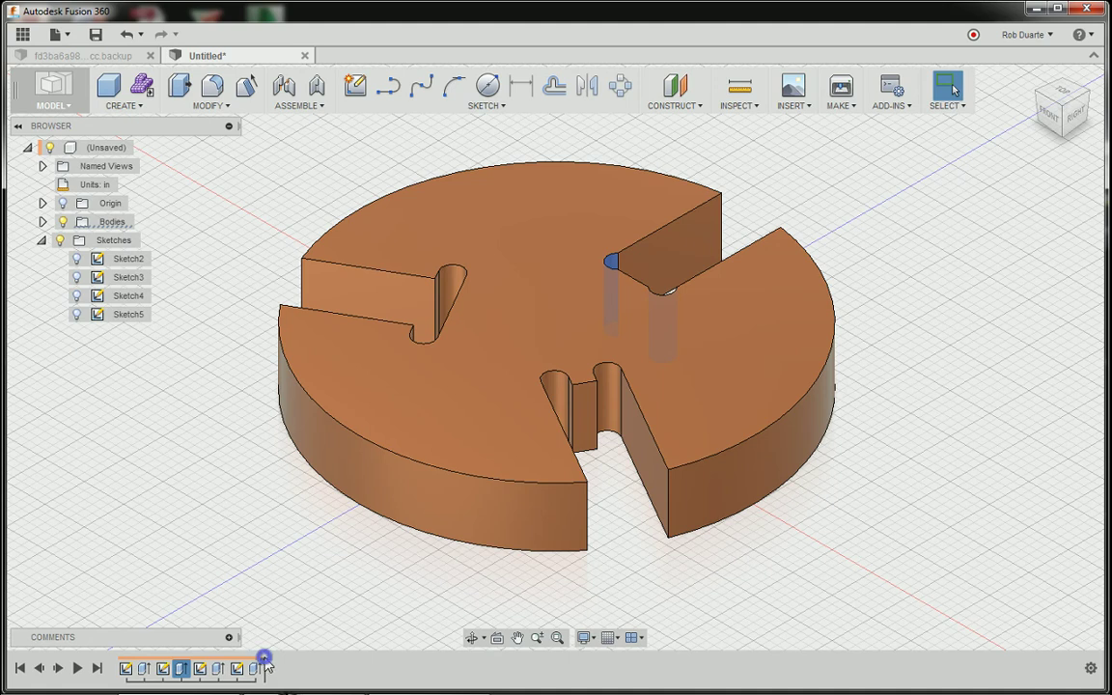
left_click_drag(264, 663, 189, 663)
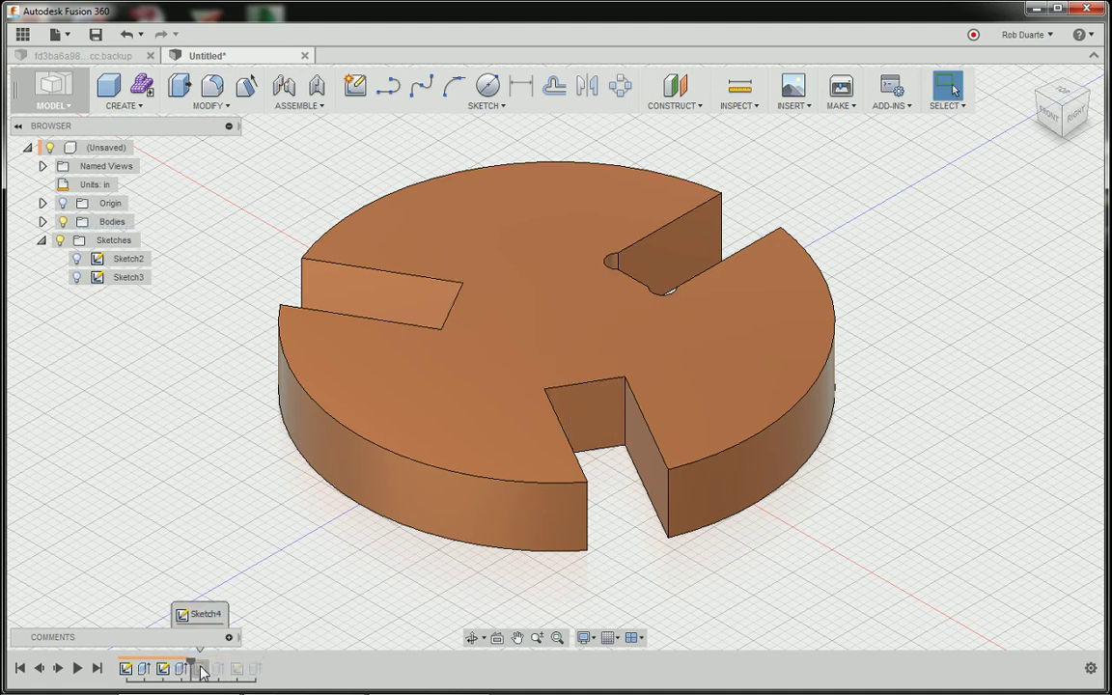
right_click(199, 670)
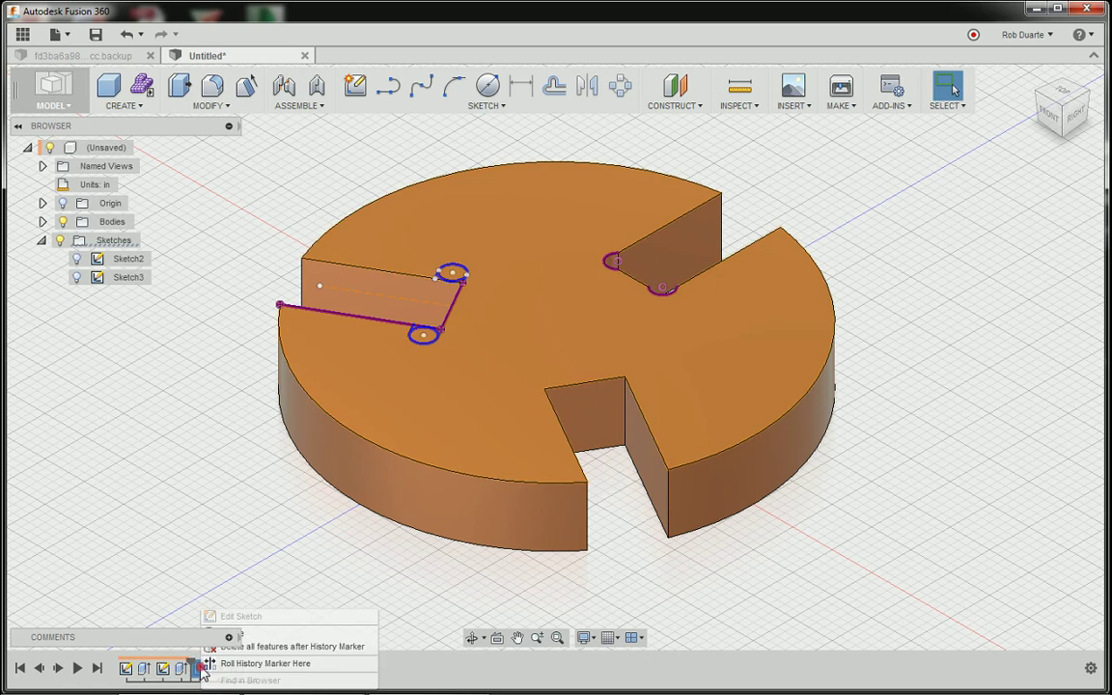
left_click(295, 649)
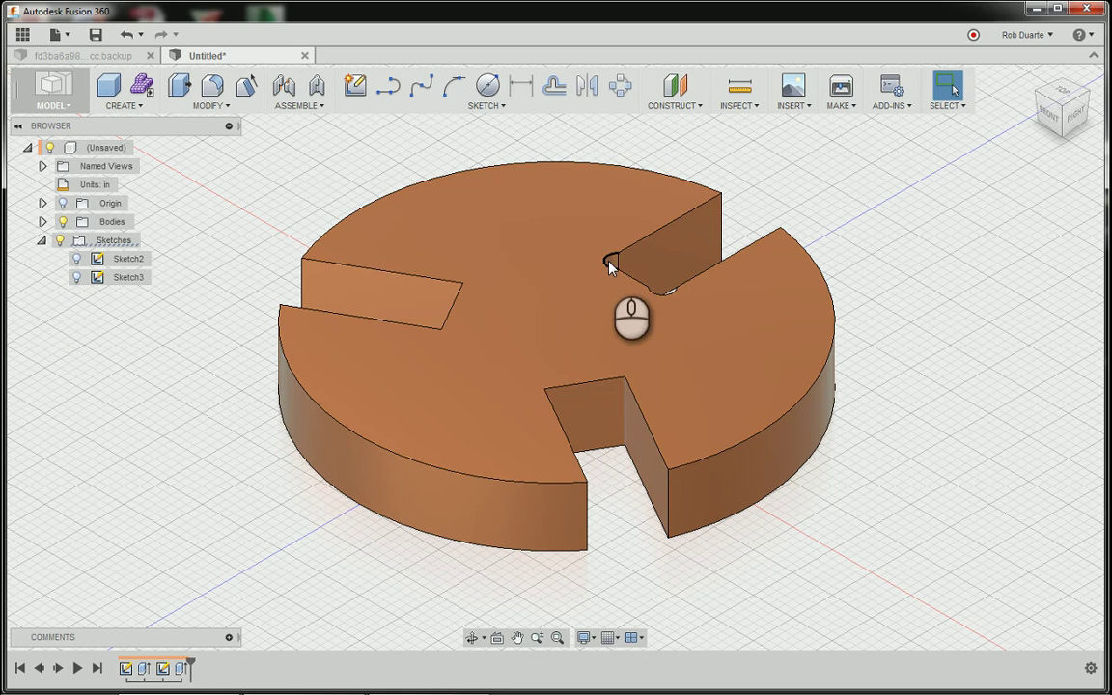
Circular-pattern the top slot's two relief faces around the Z centre axis, full circle, quantity 3.
left_click(114, 106)
mouse_move(199, 386)
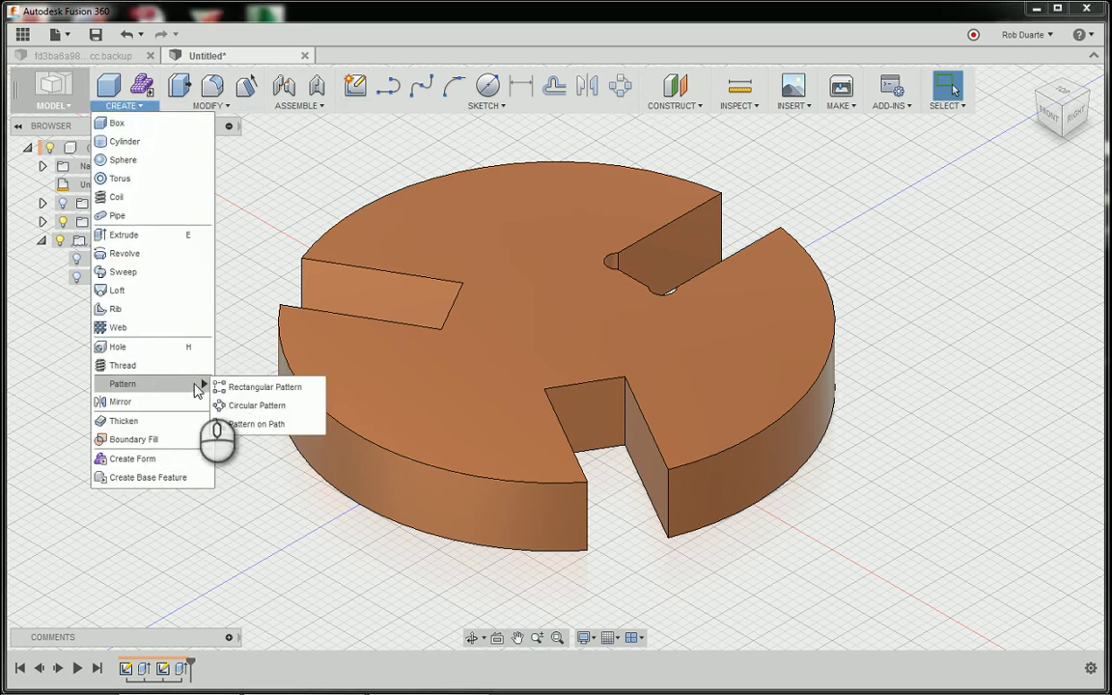
left_click(255, 403)
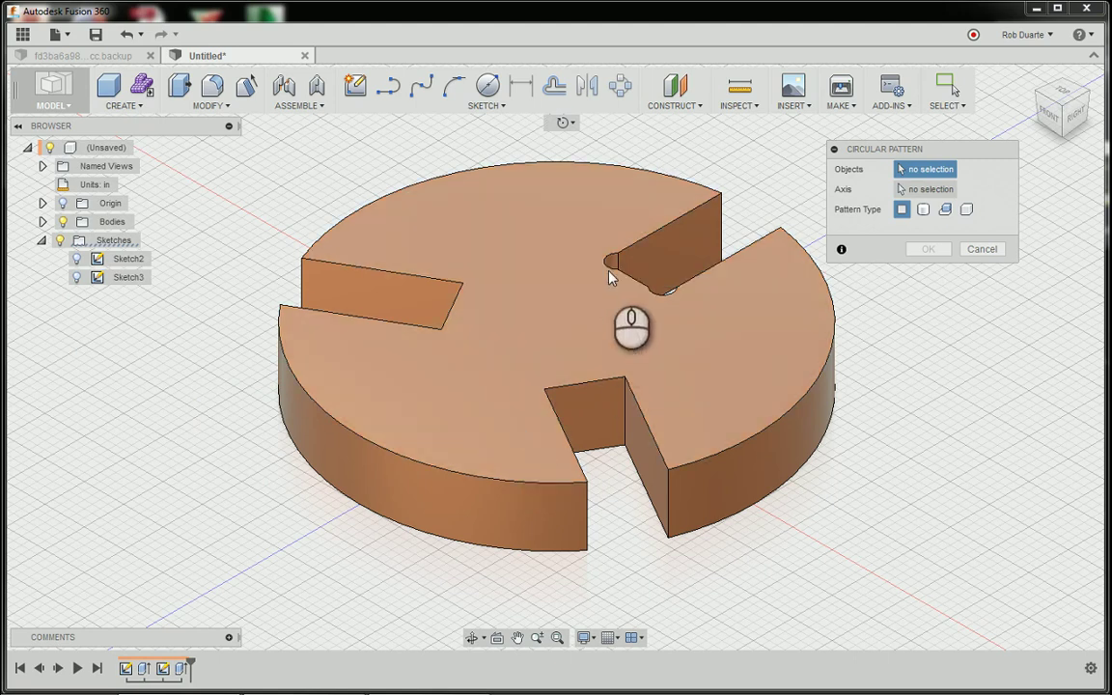
left_click(612, 260)
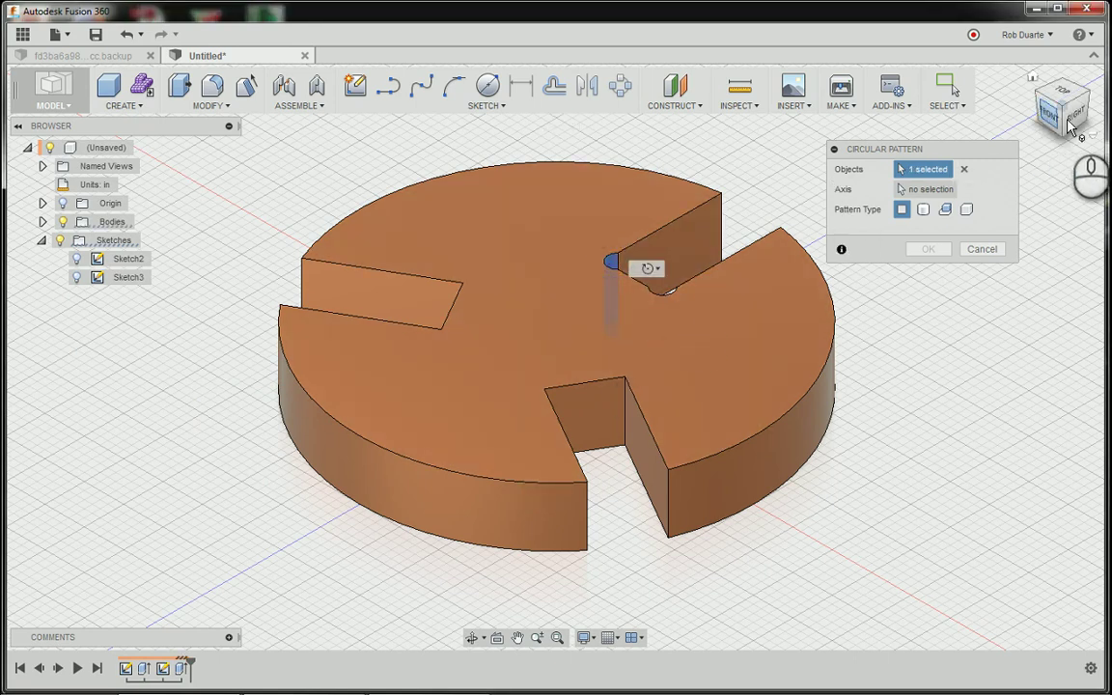
left_click_drag(1071, 111, 860, 142)
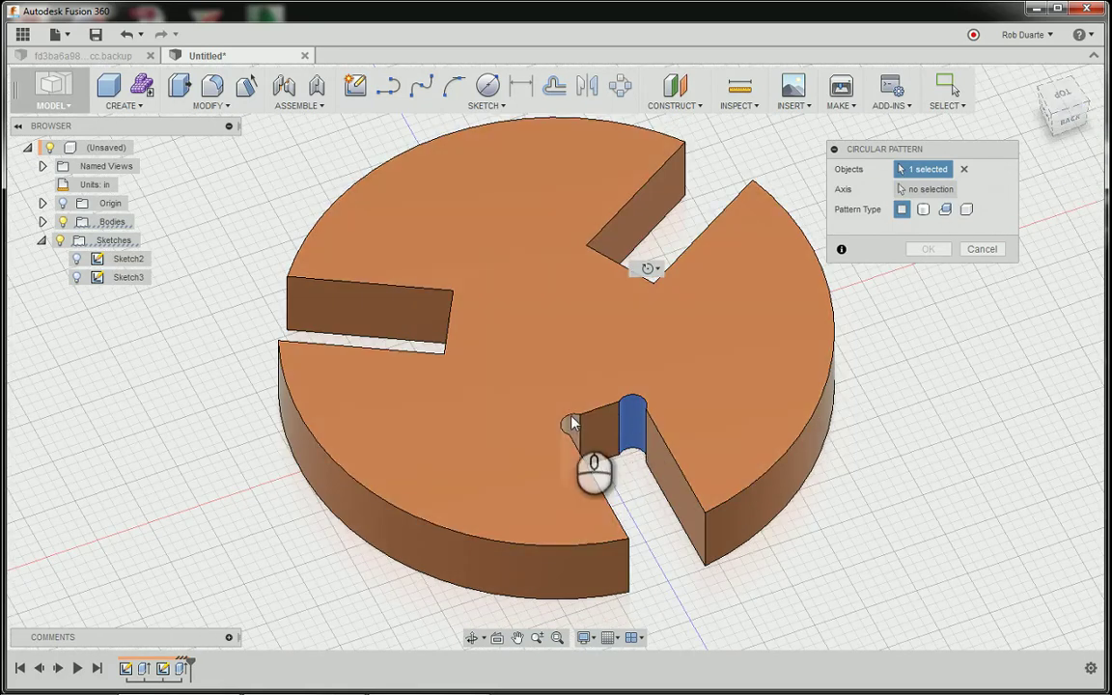
left_click(571, 425)
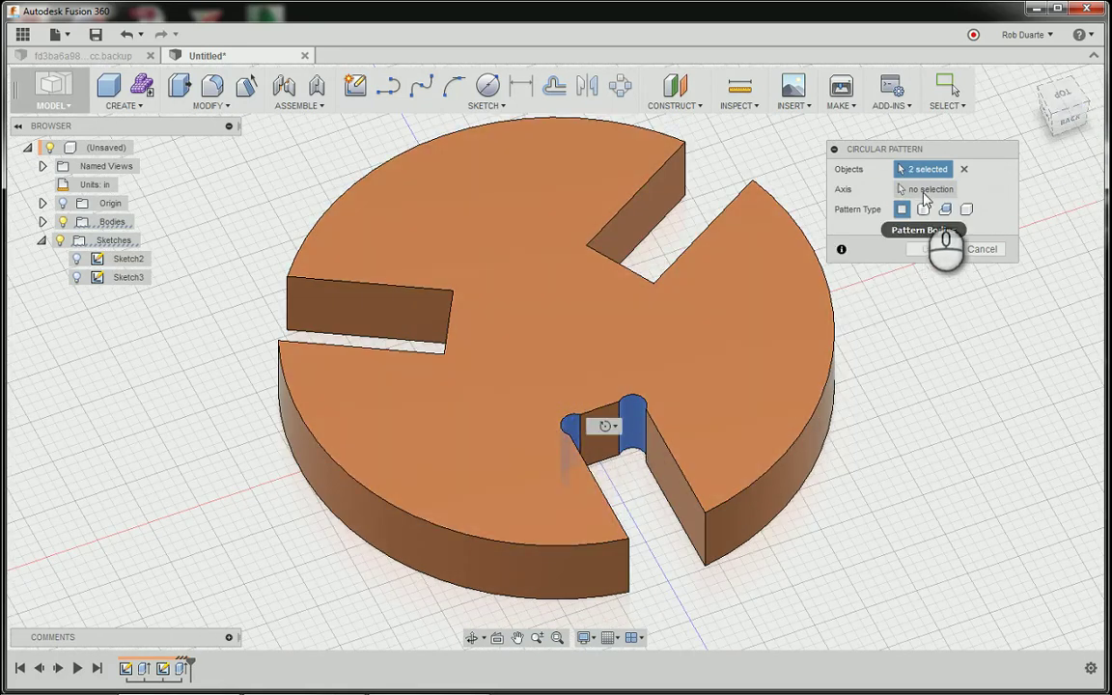
left_click(922, 189)
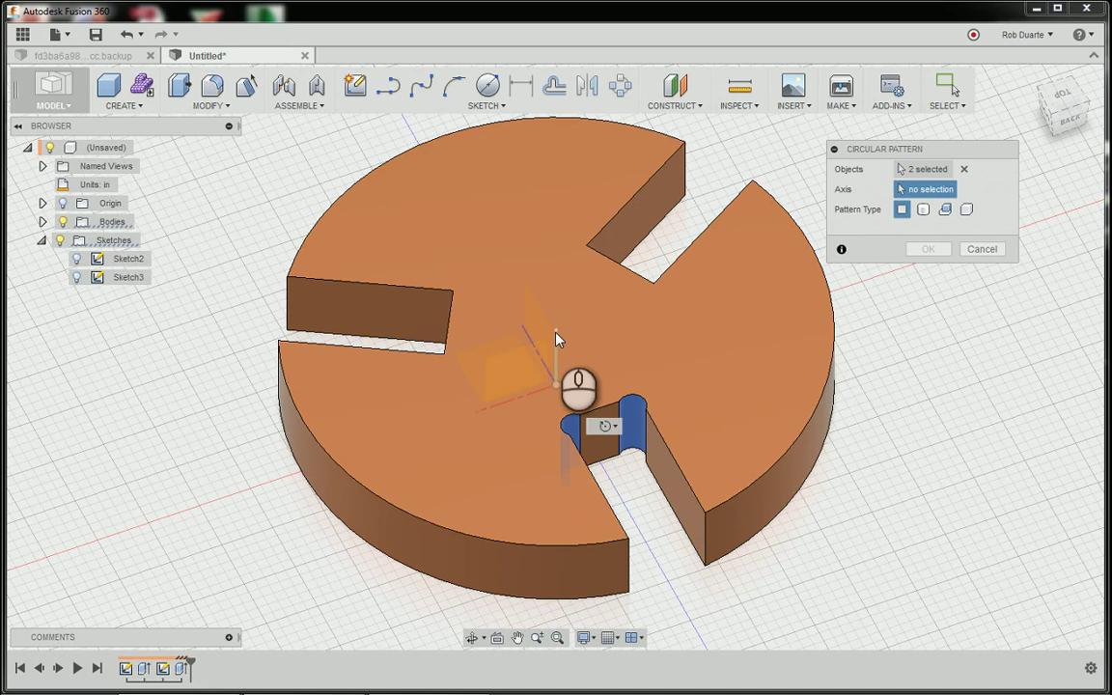
left_click(555, 338)
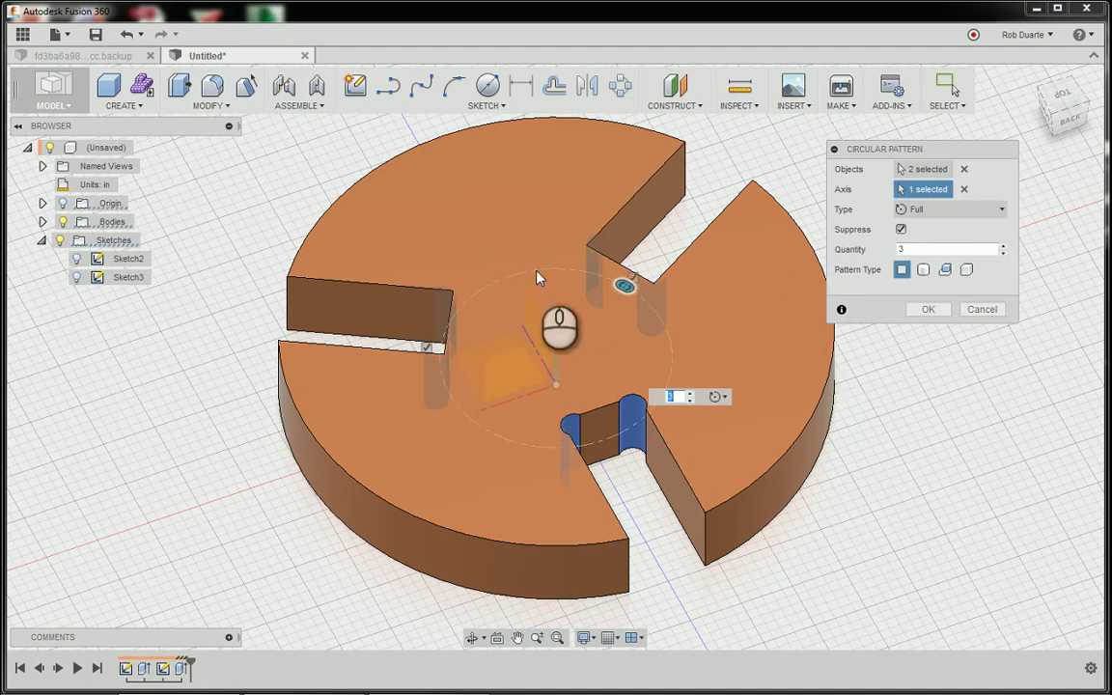
left_click(932, 311)
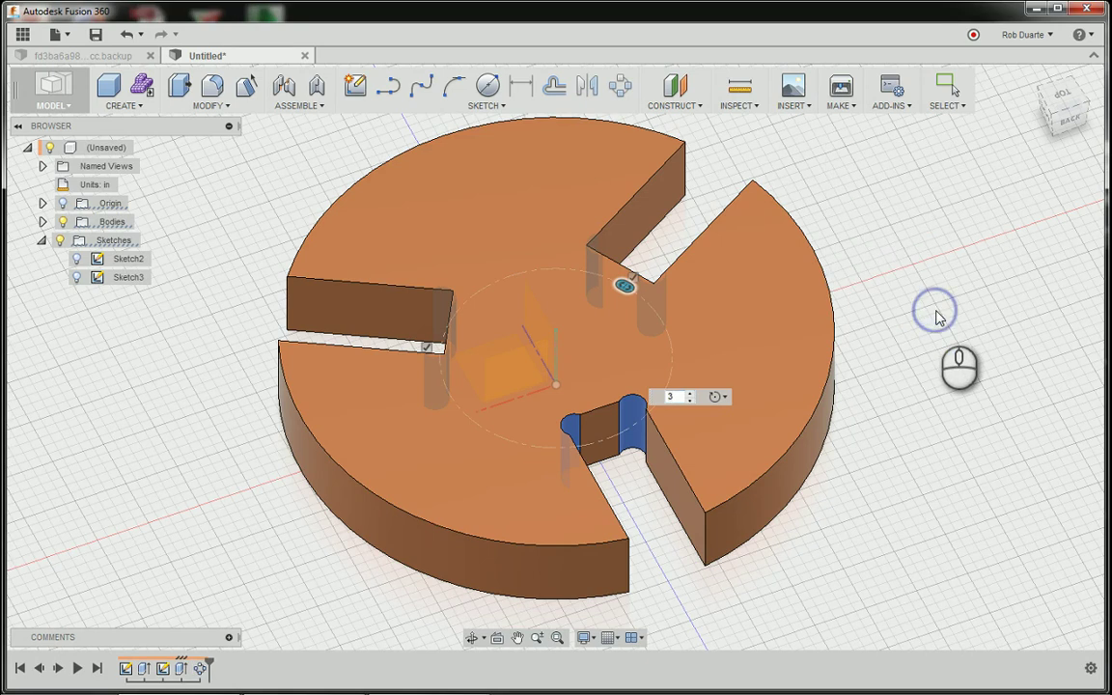